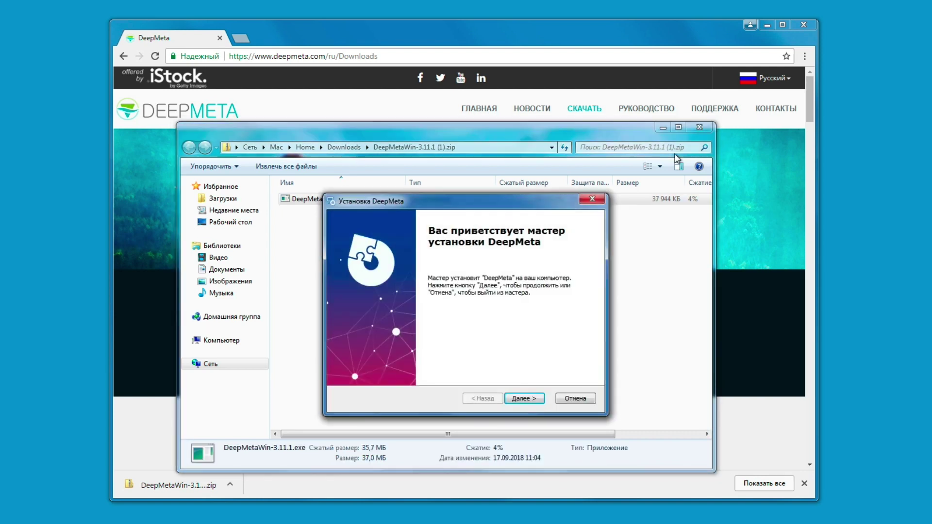
Step: Clear the desktop and run the DeepMeta installer, approving UAC and finishing with 'Запустить DeepMeta' checked
click(663, 128)
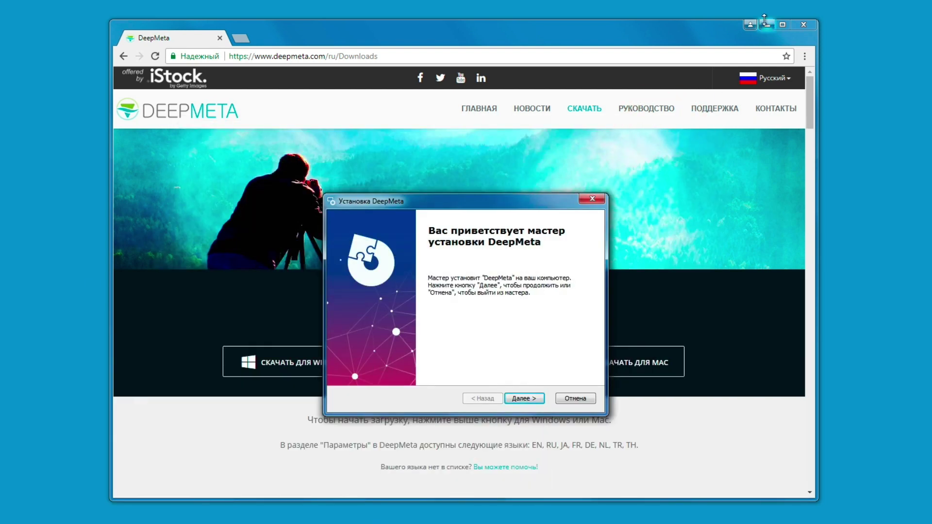
click(768, 25)
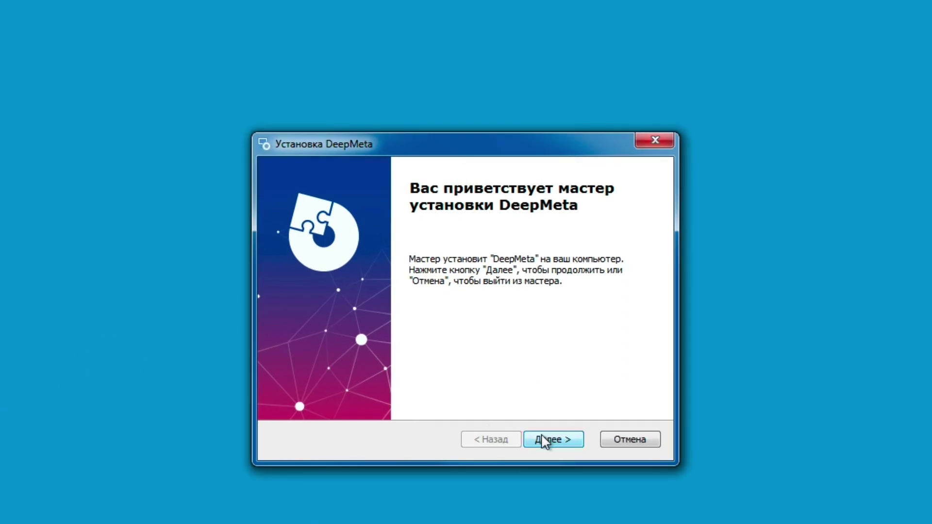
click(545, 439)
click(544, 440)
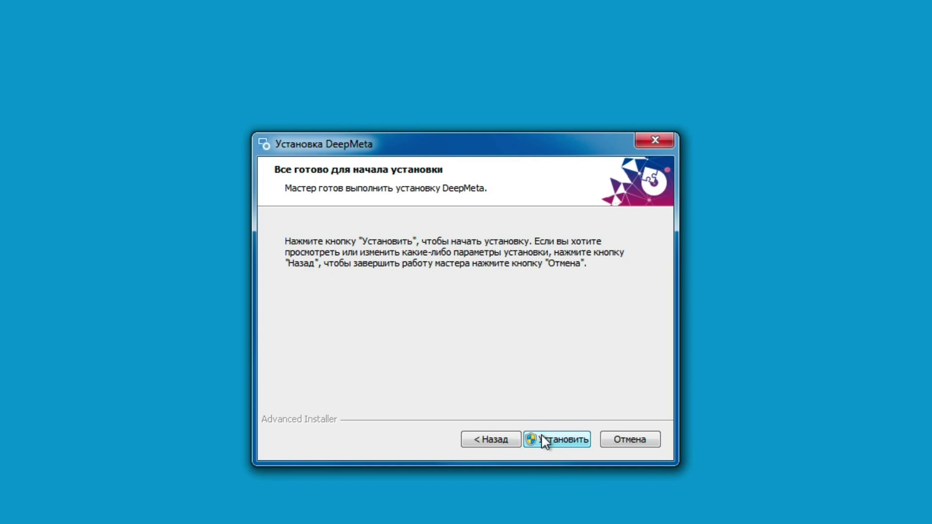
click(543, 435)
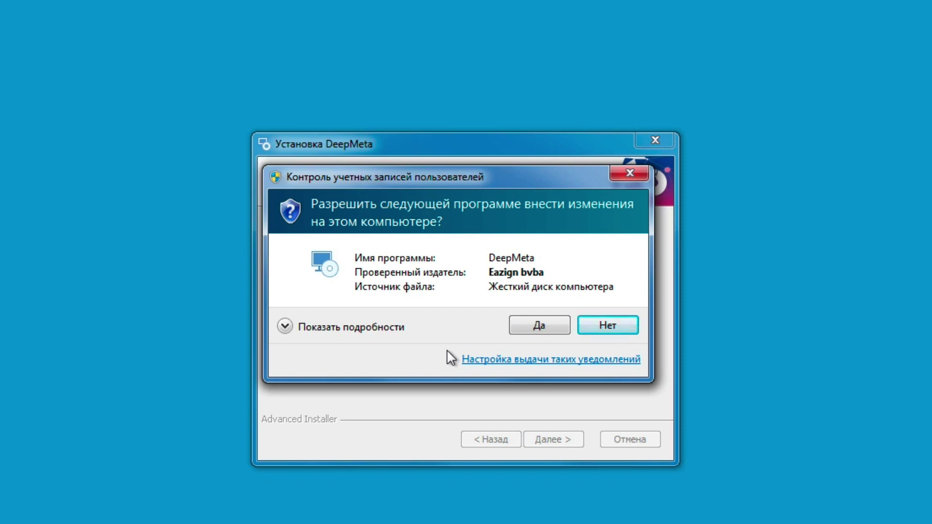
click(534, 327)
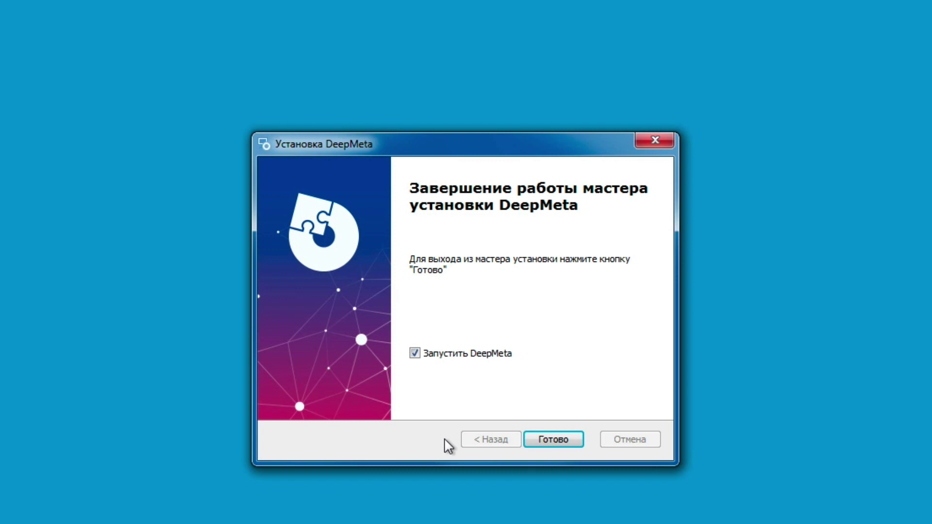
click(562, 440)
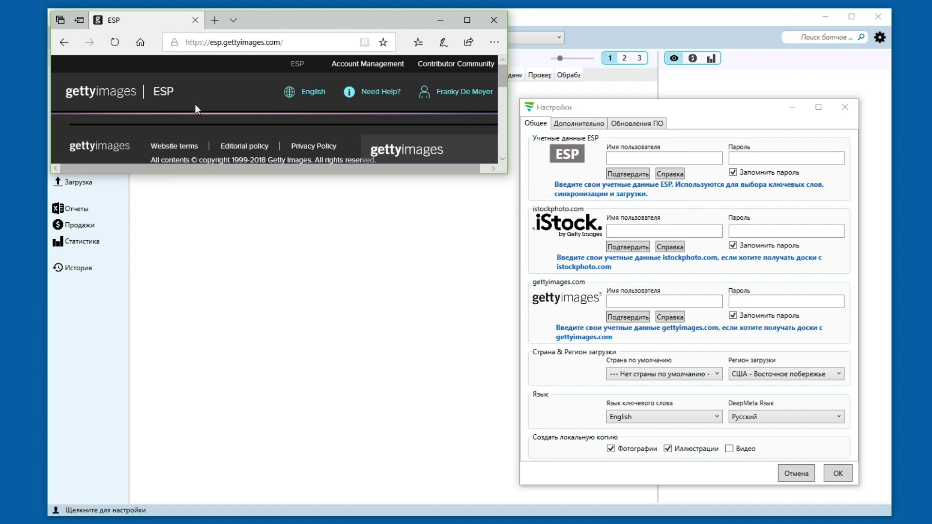
Step: Enter the ESP contributor e-mail and account password in General settings, then verify the login
click(641, 157)
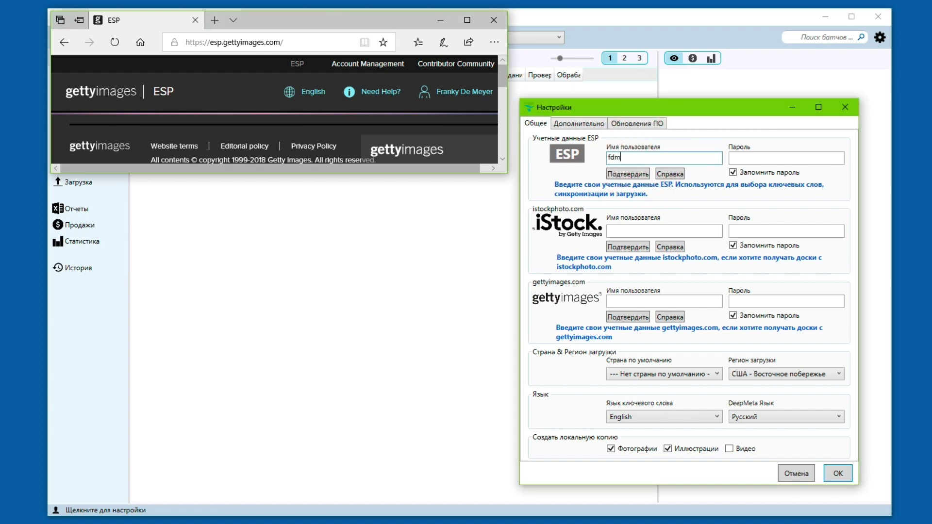
key(Tab)
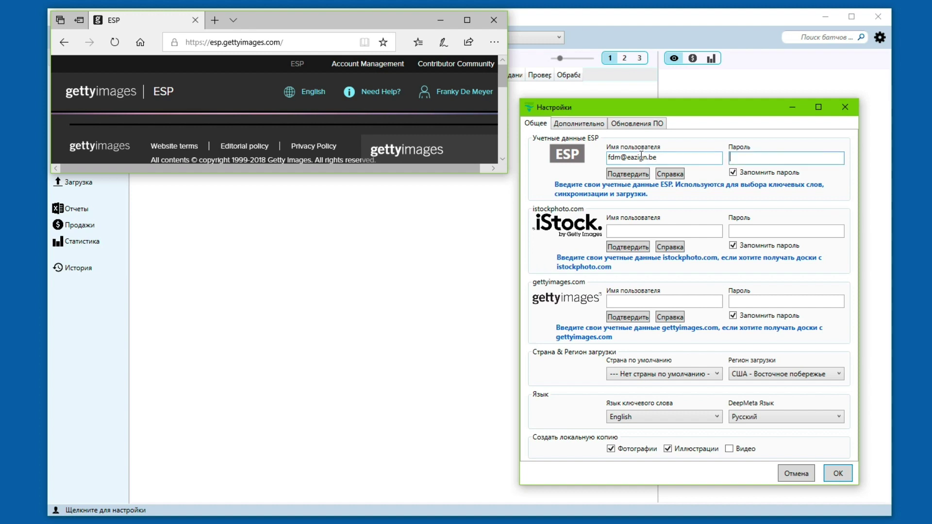
key(ctrl+v)
click(635, 178)
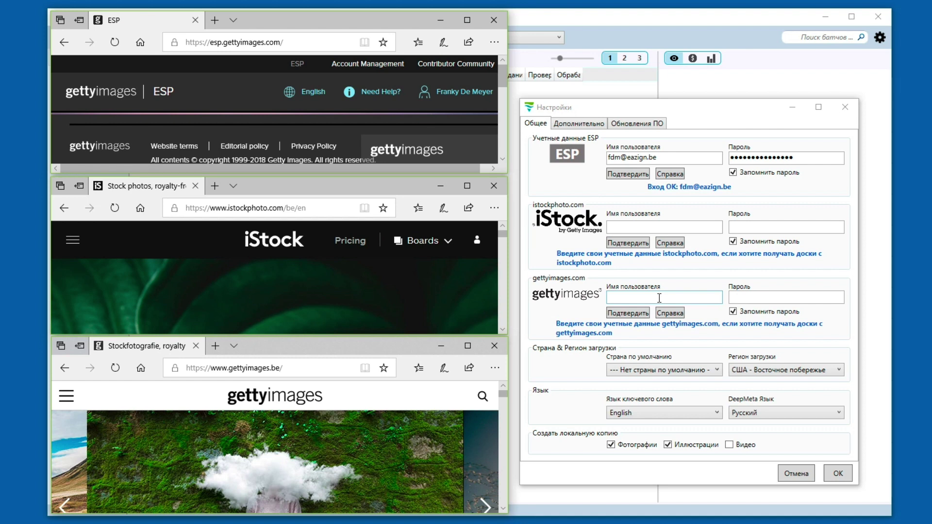
Step: Set the default country to Russia and the upload region to Европа - Германия
click(652, 371)
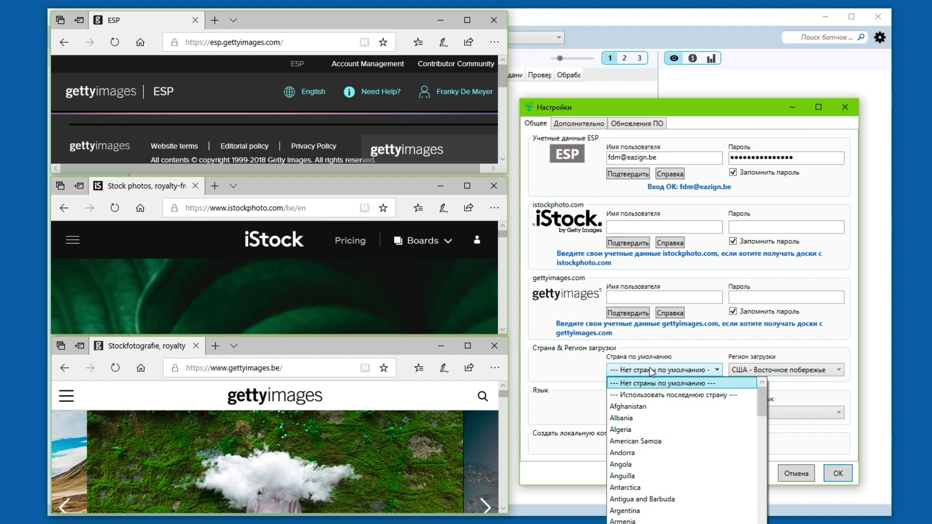
scroll(652, 372, down, 20)
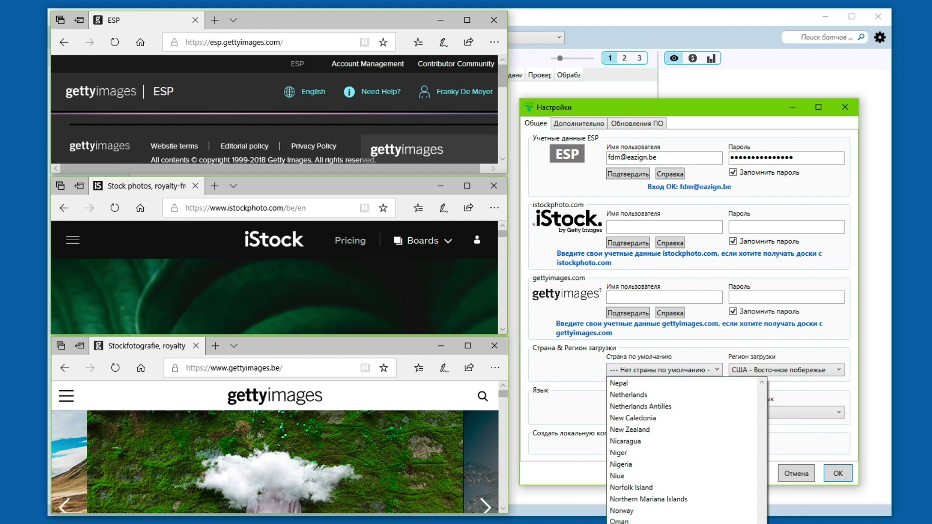
scroll(682, 452, down, 5)
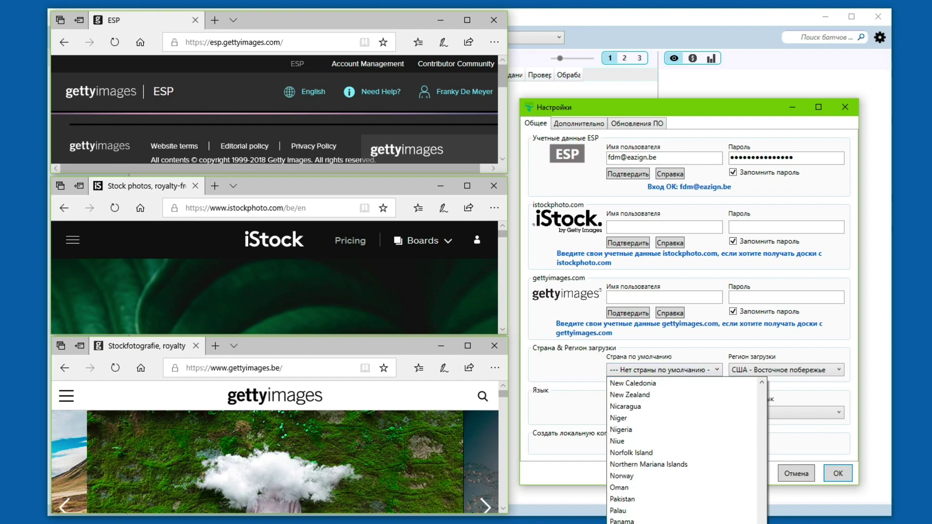
text(ru)
key(Return)
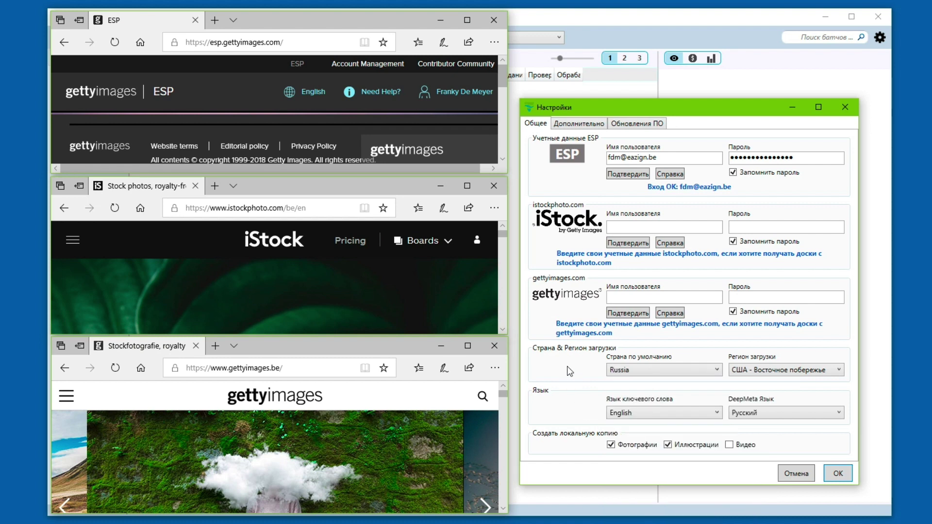
click(788, 373)
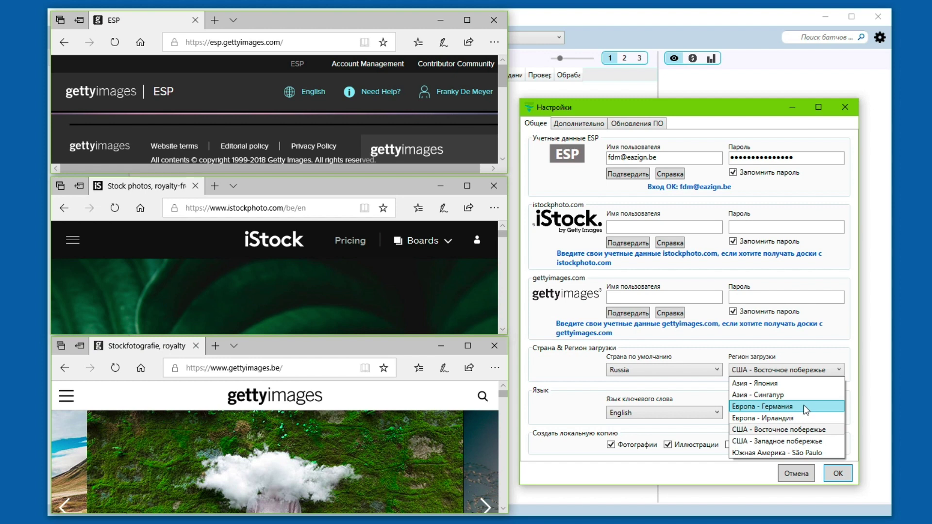
click(803, 406)
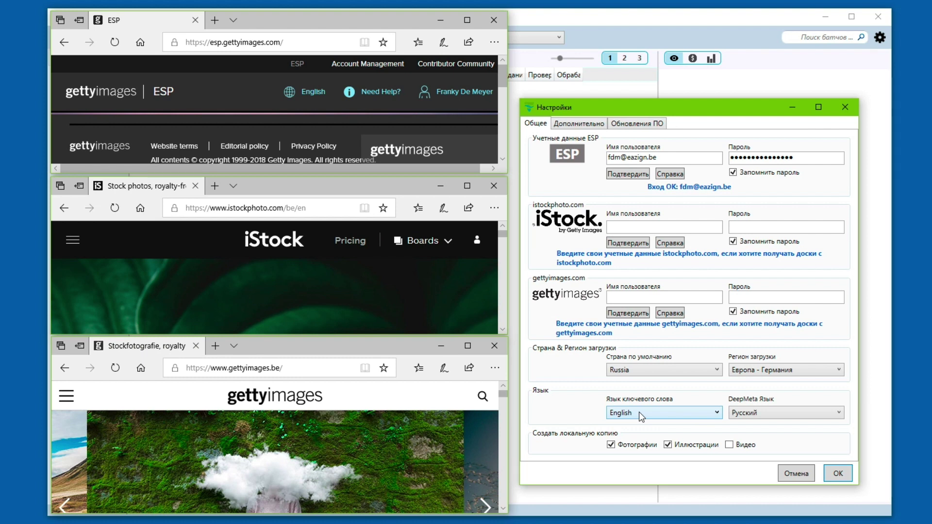
Step: Keep English as the keyword language and Russian as the interface language
click(639, 412)
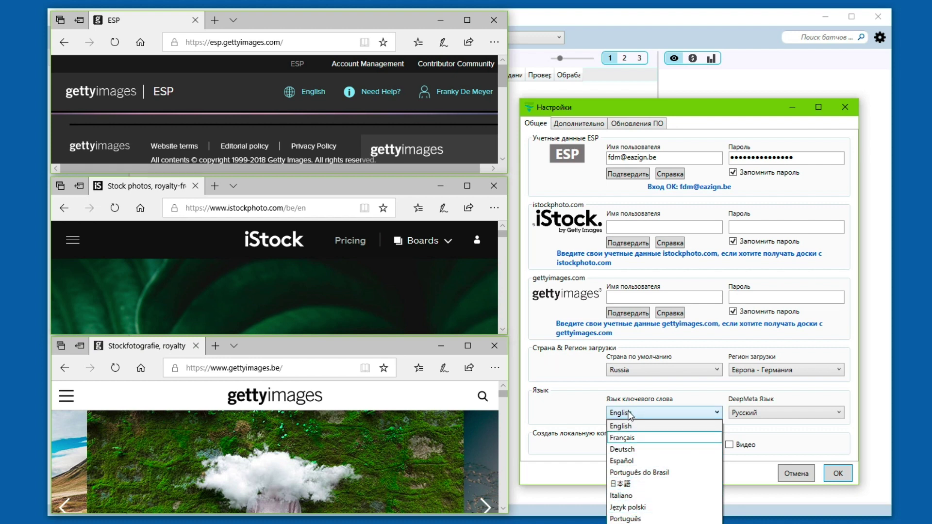
click(630, 414)
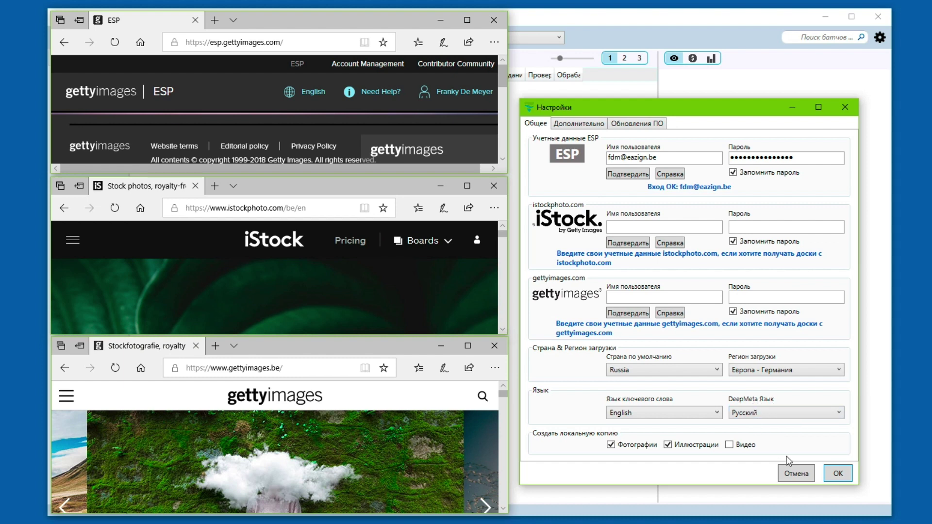
click(767, 411)
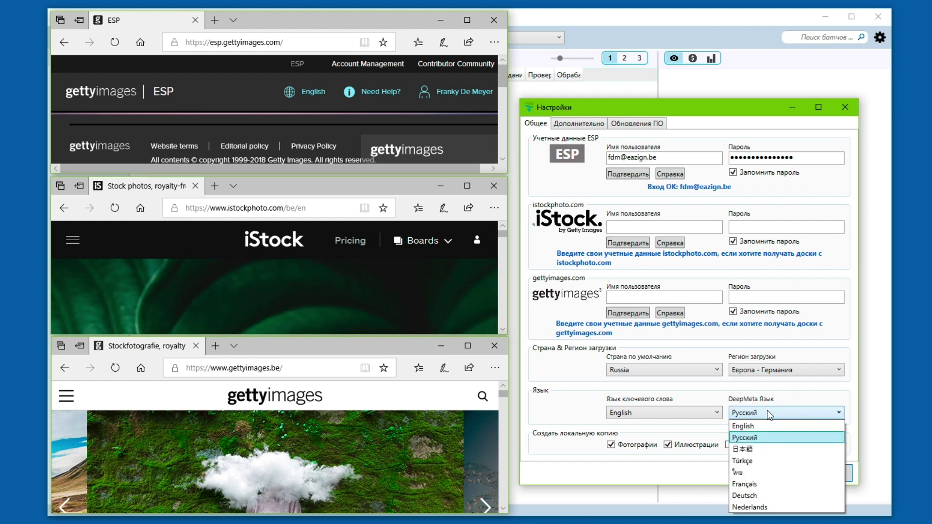
click(763, 438)
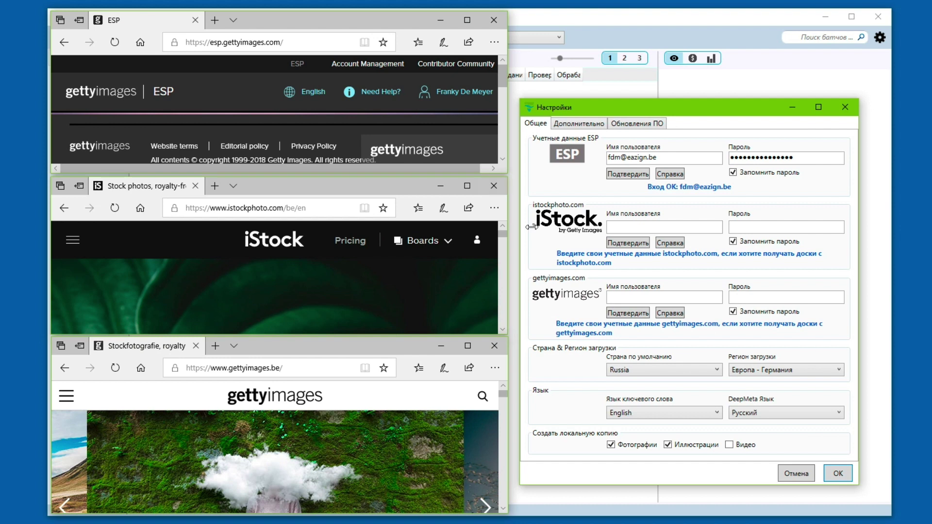
Step: Look over the Дополнительно and Обновления ПО tabs, return to Общее, and save with OK
click(579, 124)
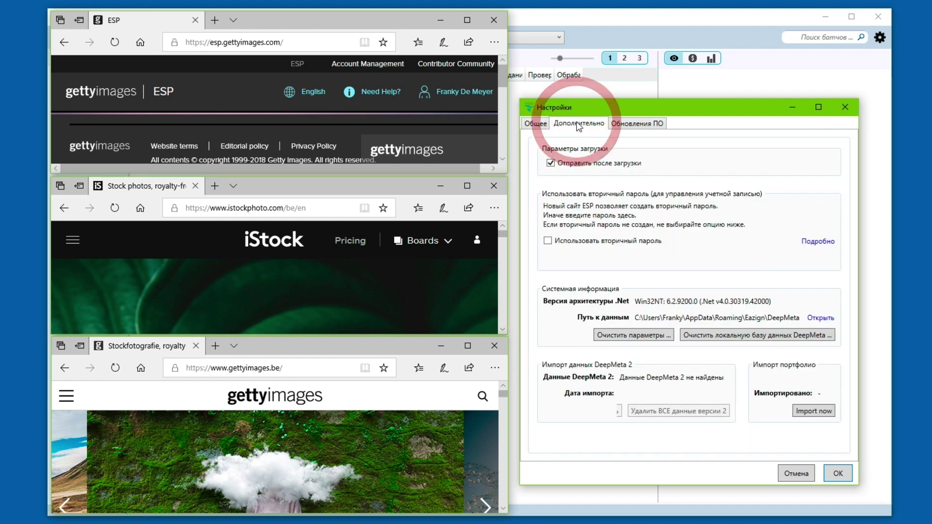
click(633, 123)
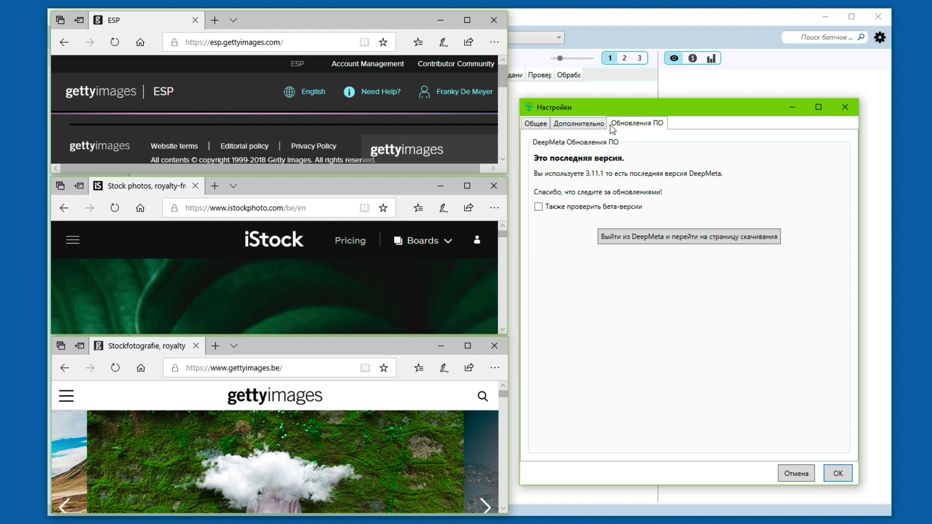
click(536, 124)
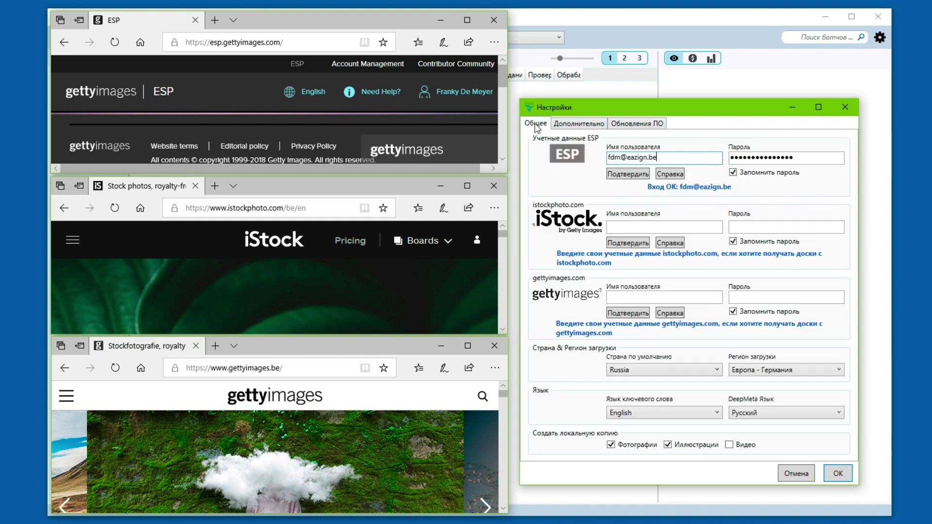
click(838, 475)
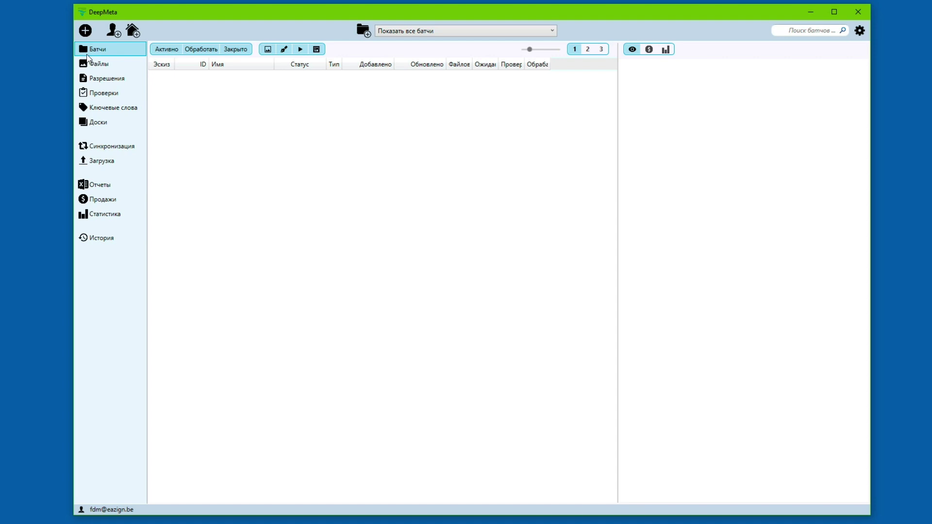
click(108, 64)
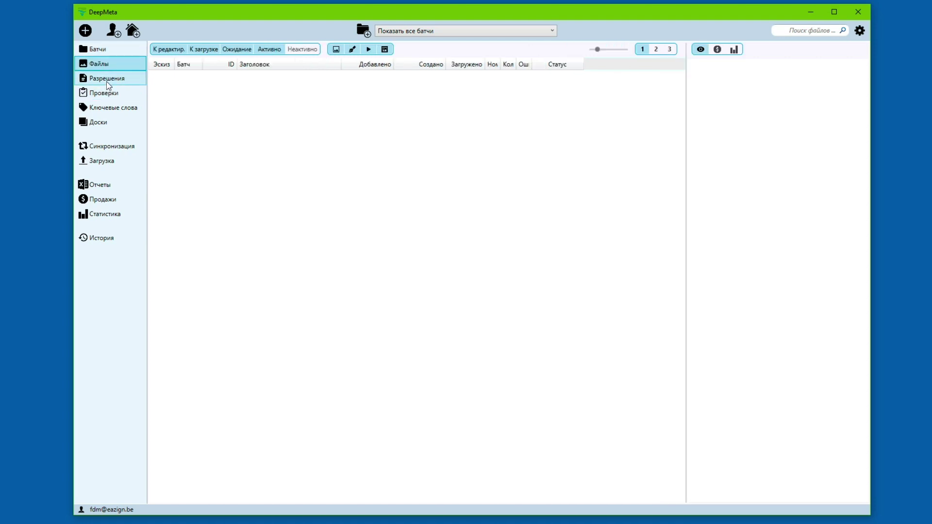
click(107, 78)
click(106, 92)
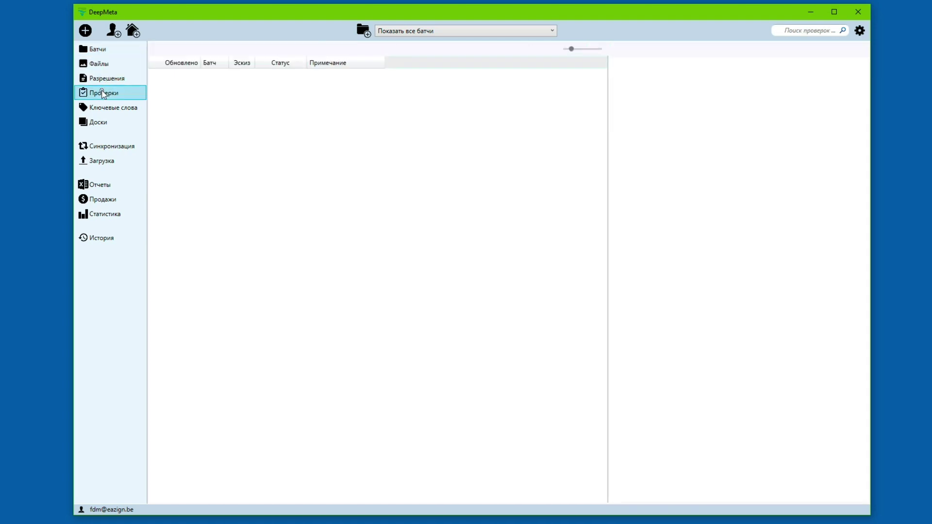
click(101, 50)
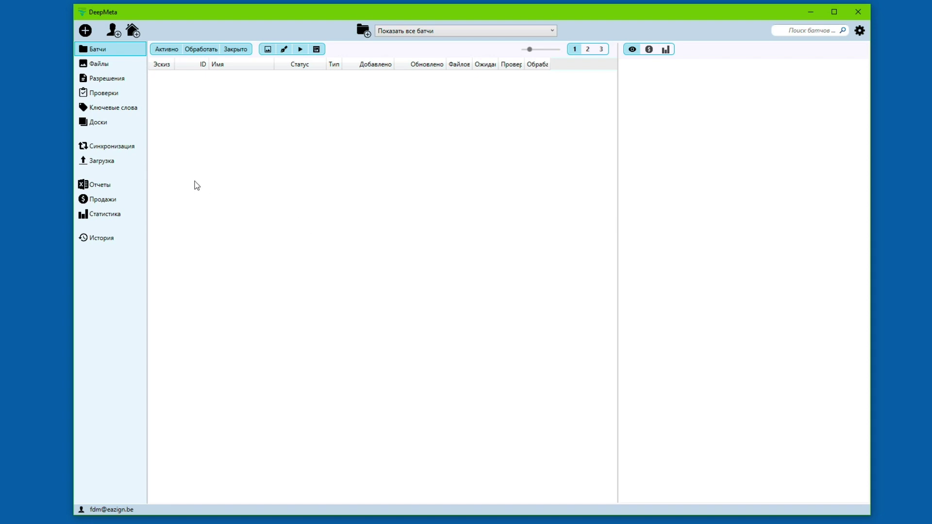
Step: Start synchronising with the ESP account from the Синхронизация page
click(129, 148)
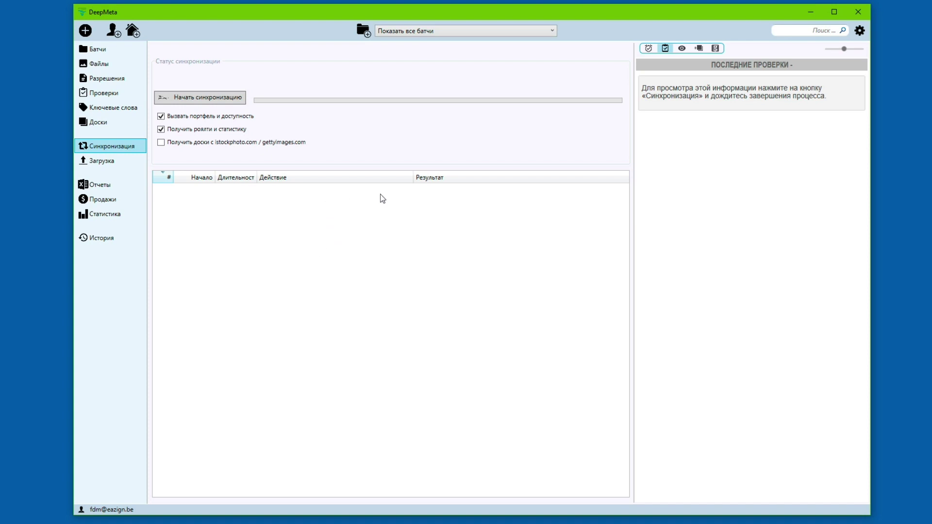
click(226, 96)
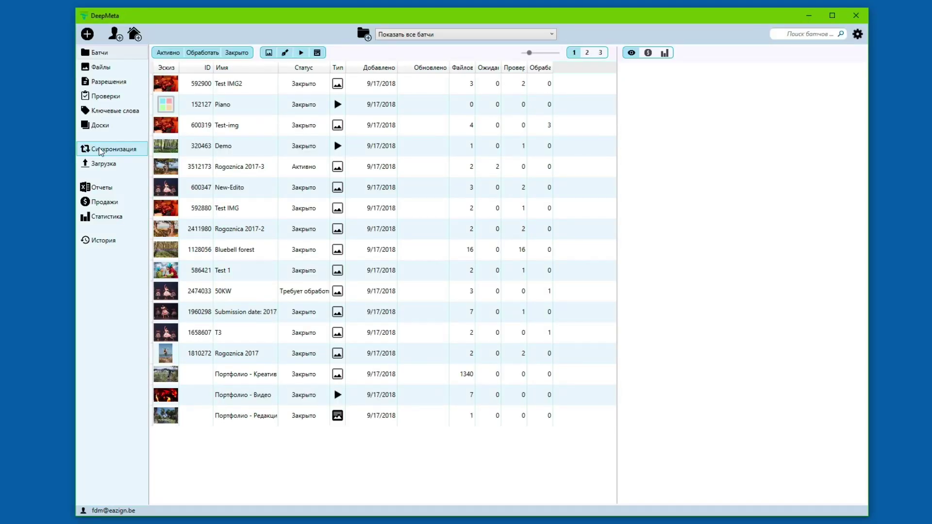
click(100, 151)
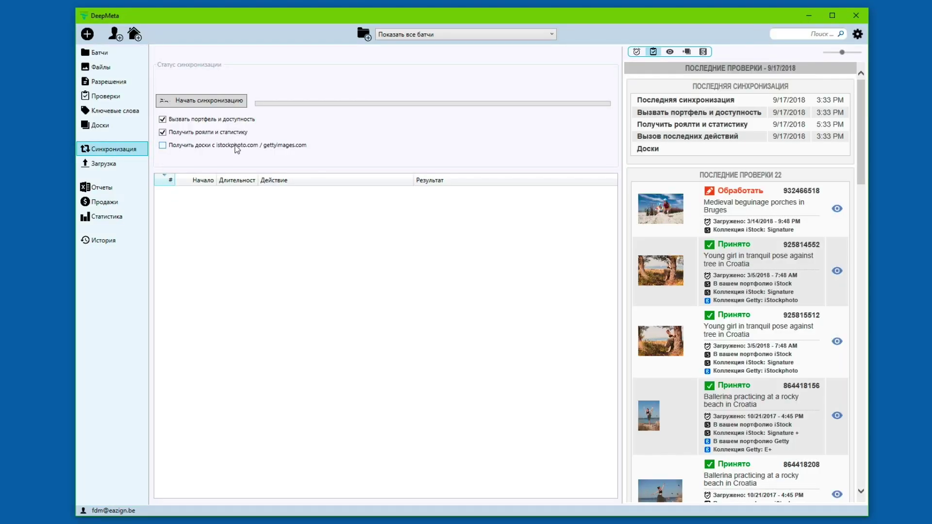
click(202, 121)
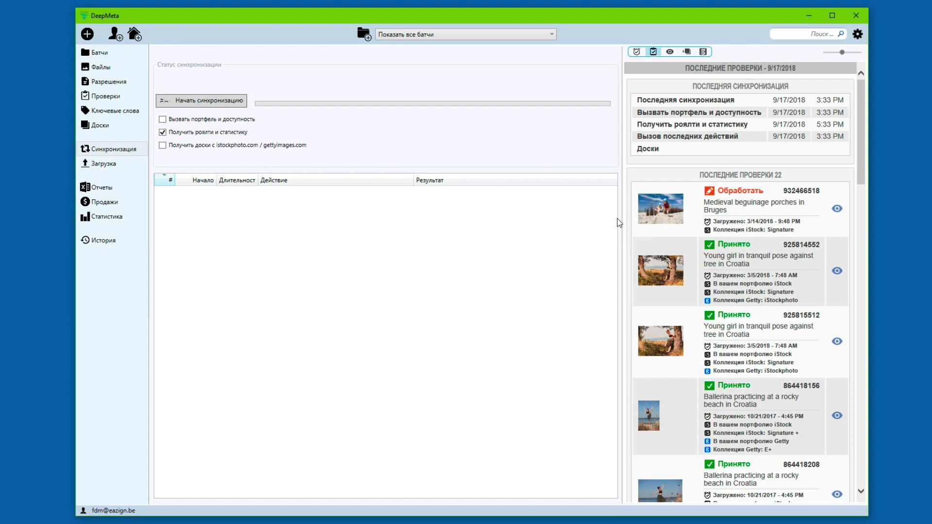
drag(622, 219, 577, 231)
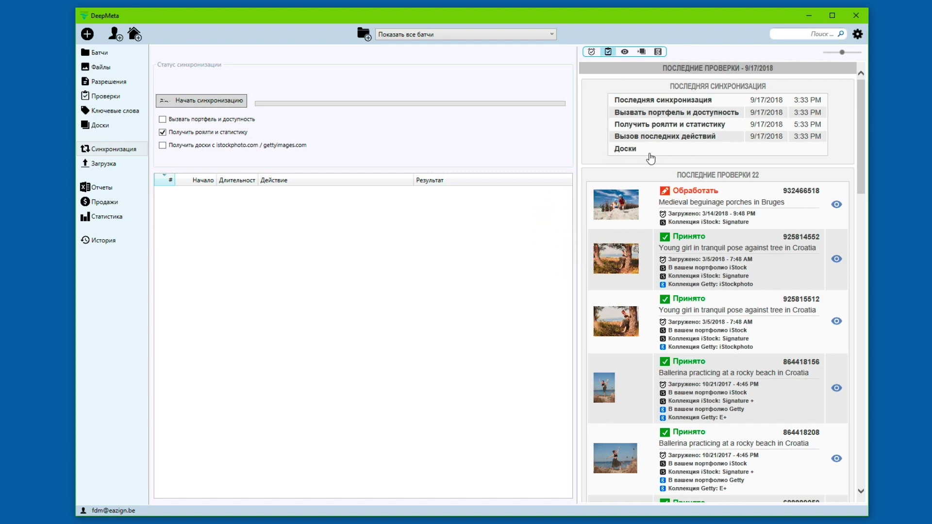
Step: Browse the pending-review and latest-checks tabs, then show Последние просмотры for recently viewed files
click(592, 52)
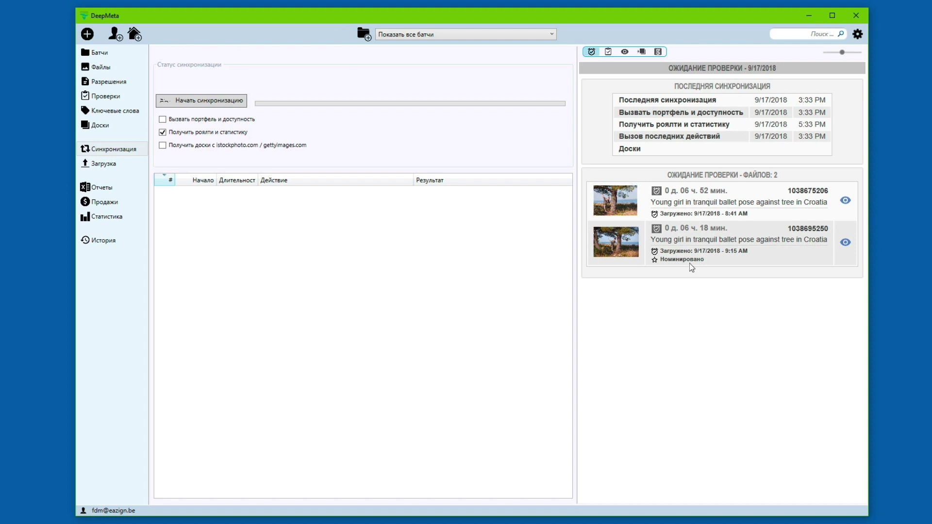
click(607, 52)
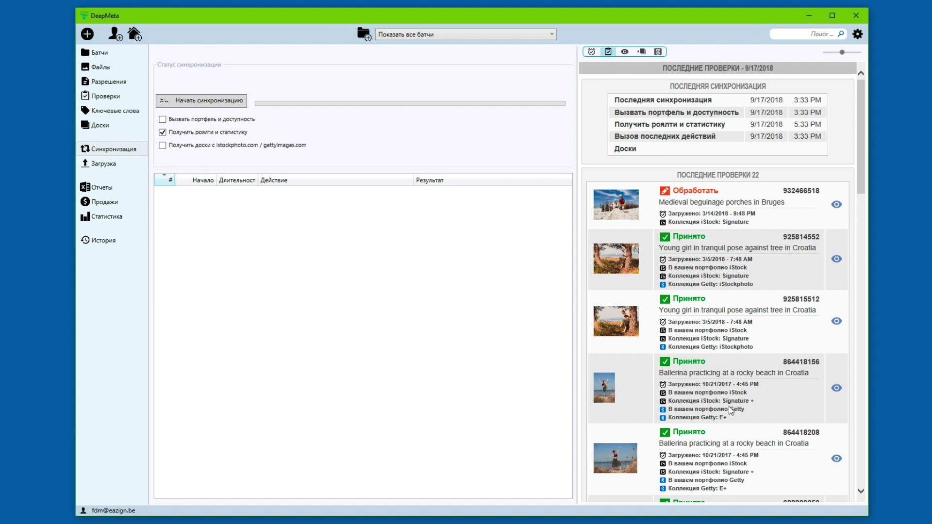
scroll(725, 326, down, 5)
scroll(725, 325, up, 5)
click(625, 52)
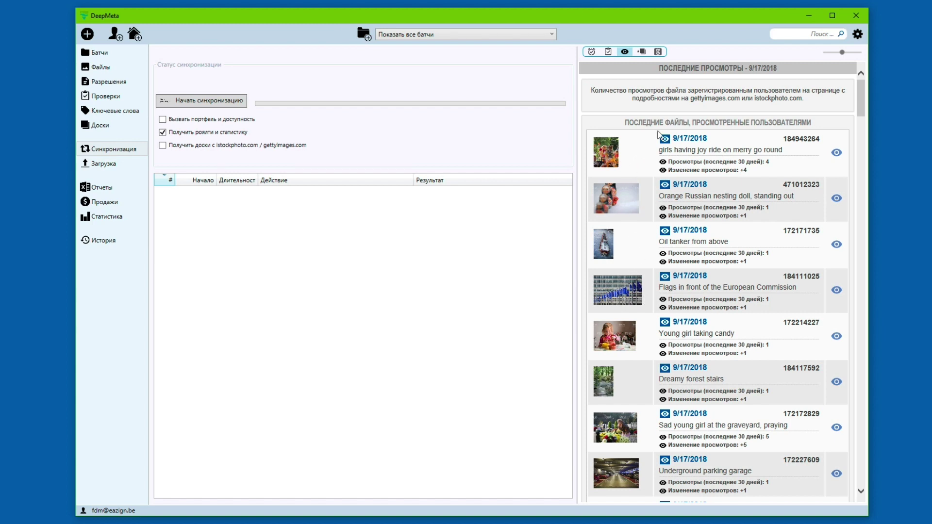
Step: View recent board additions, run a sync from the pending tab, then check the latest review results
click(641, 52)
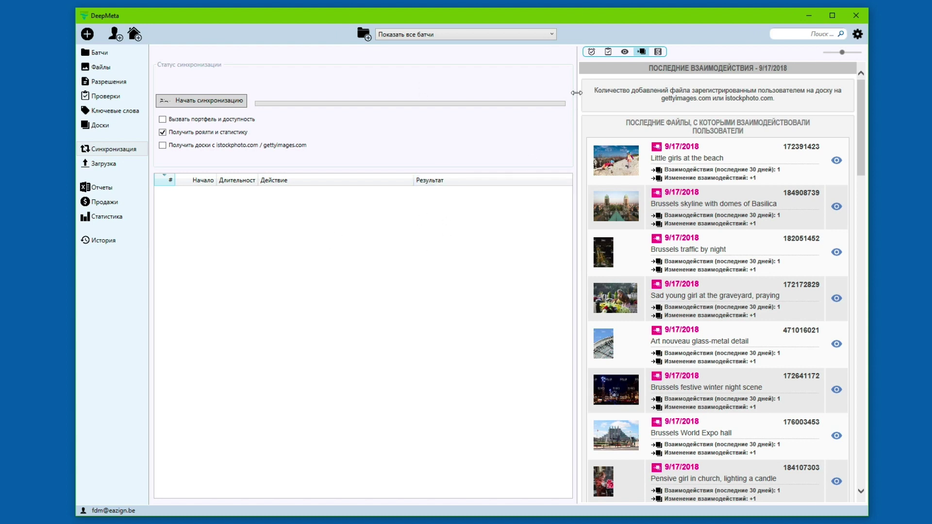
click(591, 51)
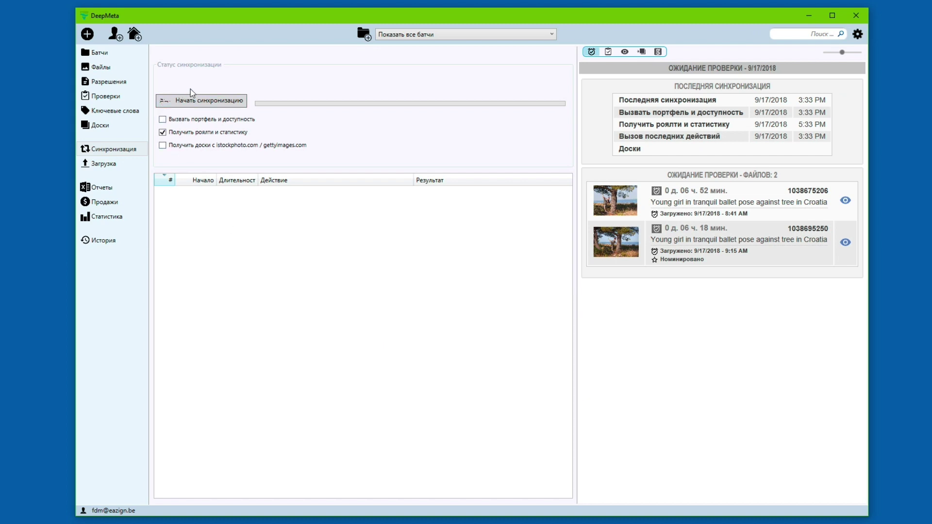
click(208, 98)
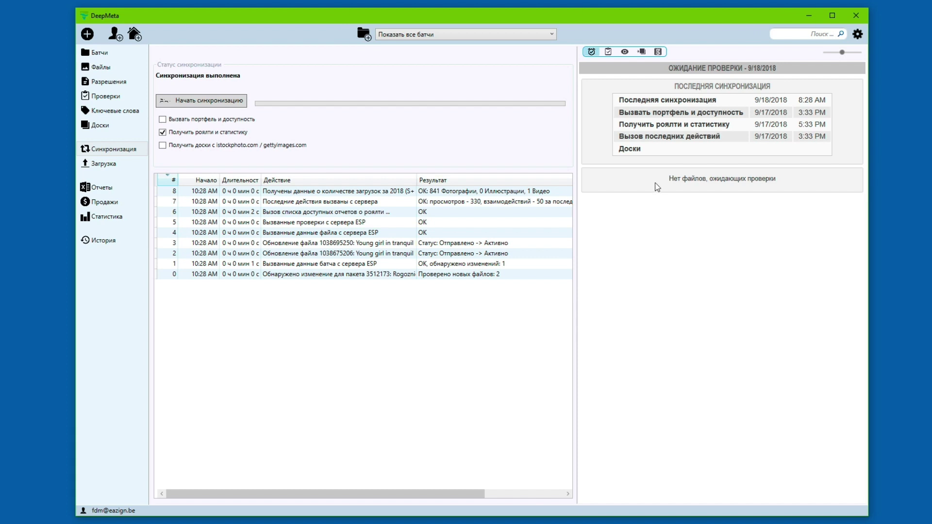
click(607, 52)
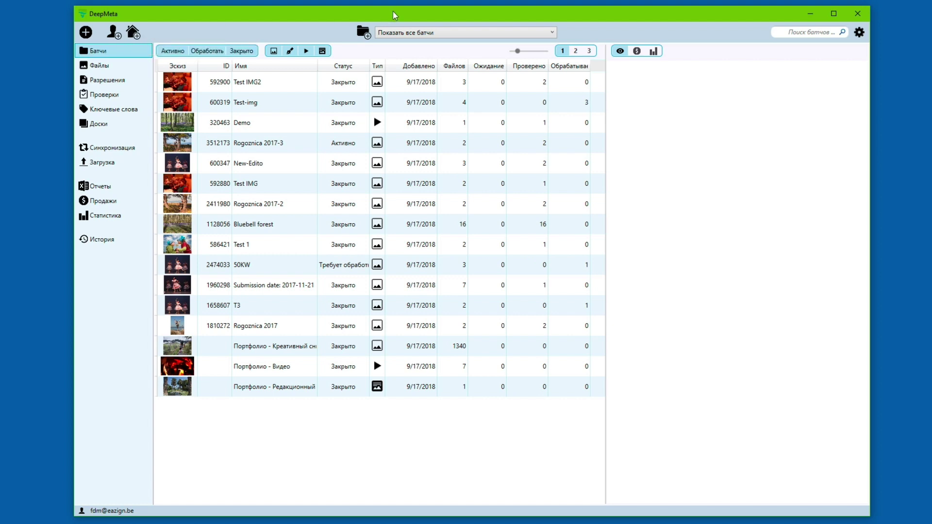
Step: Try the batch search field and toggle the settings menu open and closed
click(811, 35)
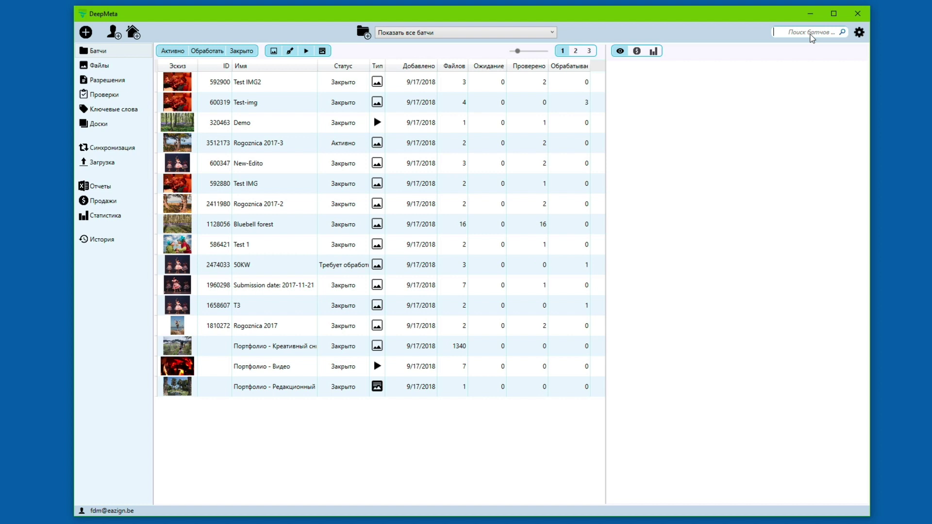
click(859, 32)
click(859, 32)
Step: Narrow the navigation column and batch grid slightly, then show the Файлы list
click(122, 52)
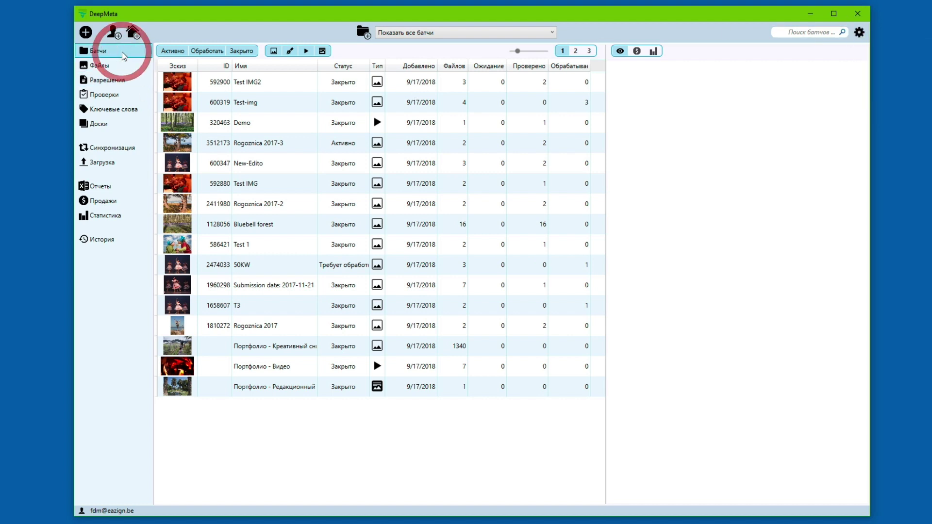
click(153, 247)
drag(159, 248, 146, 241)
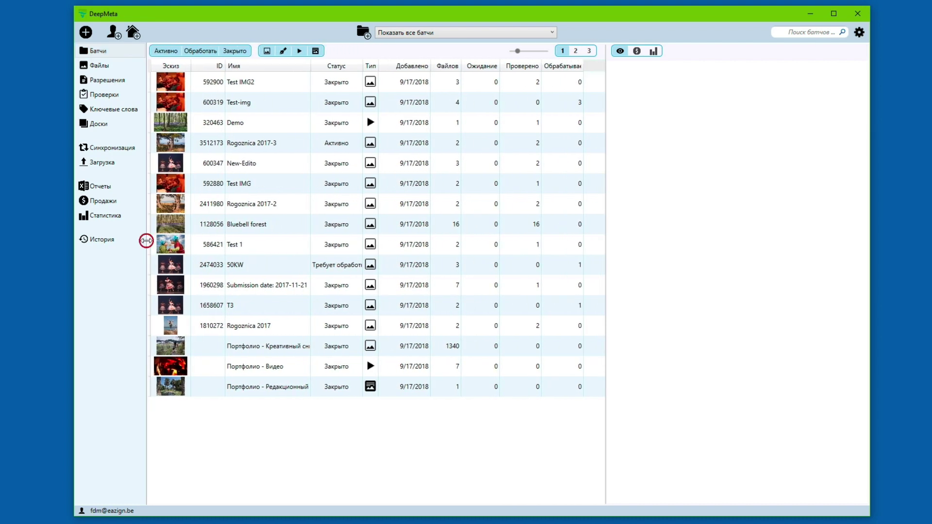
drag(605, 306, 596, 309)
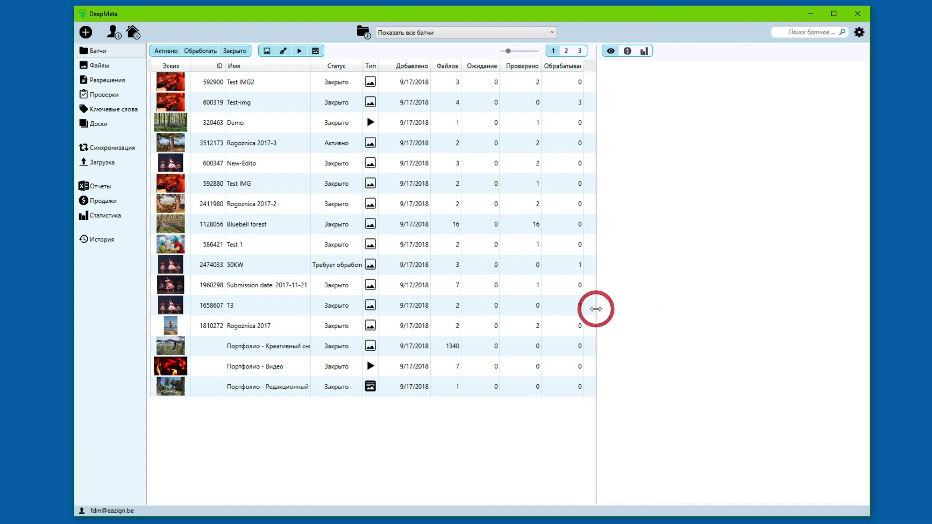
click(116, 52)
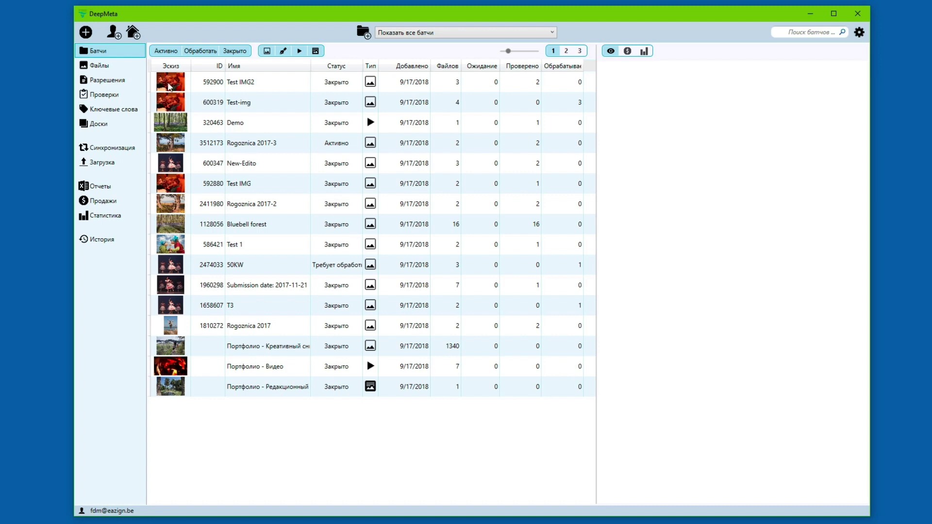
click(117, 69)
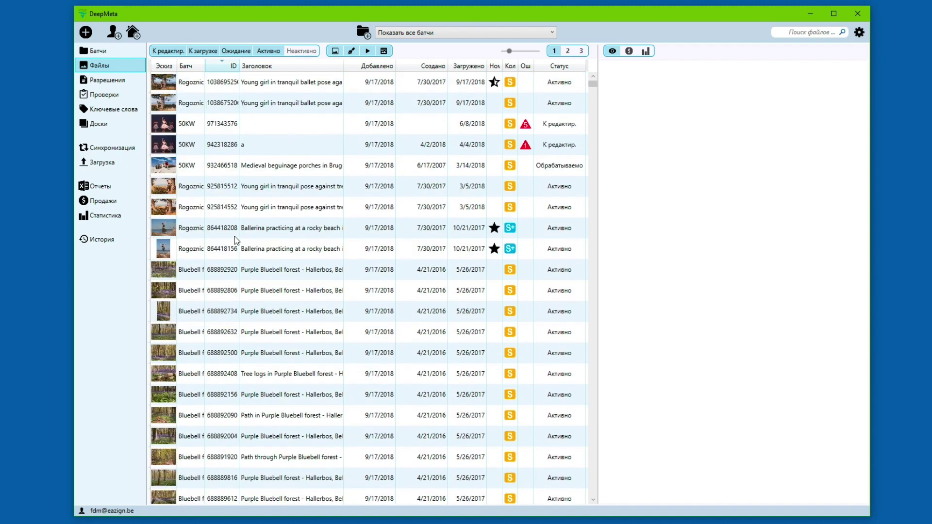
Step: Preview details of ballerina photo 864418156 and the Purple Bluebell forest file, then go to Разрешения
click(244, 249)
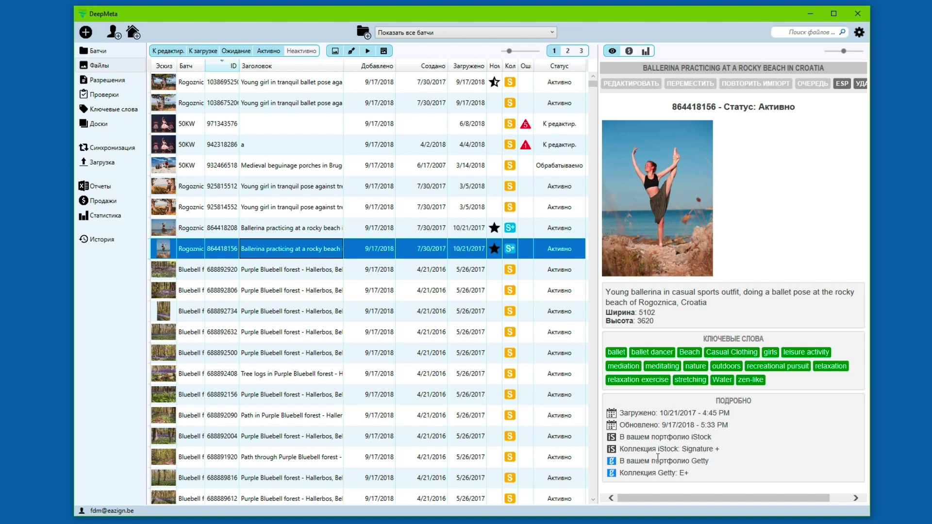
click(299, 265)
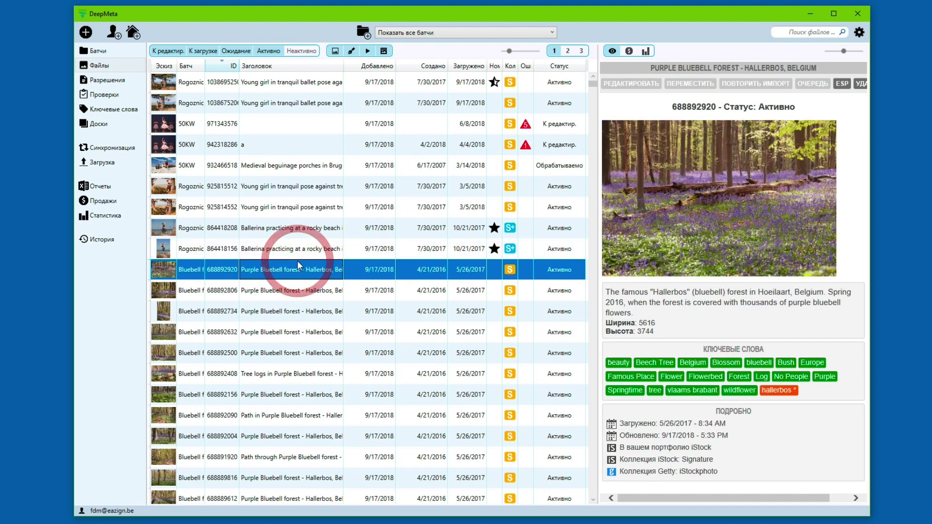
click(121, 80)
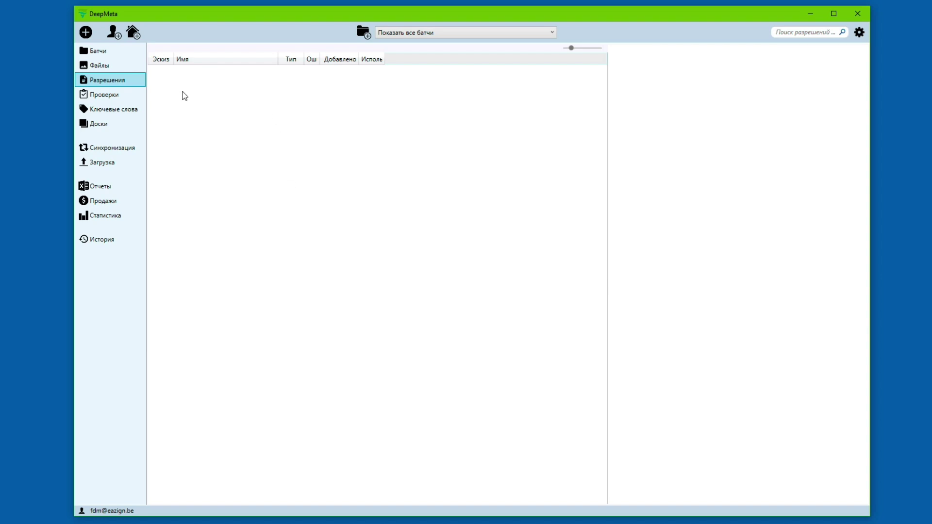
Step: Read Проверки notes for Test IMG2, Demo, Submission date and New-Edito batches, then show Ключевые слова
click(116, 99)
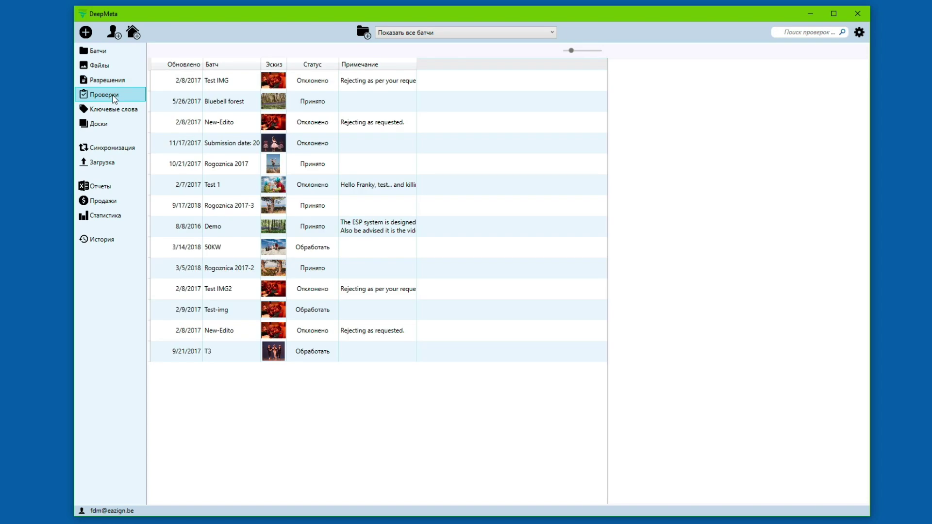
click(280, 290)
click(285, 228)
click(290, 146)
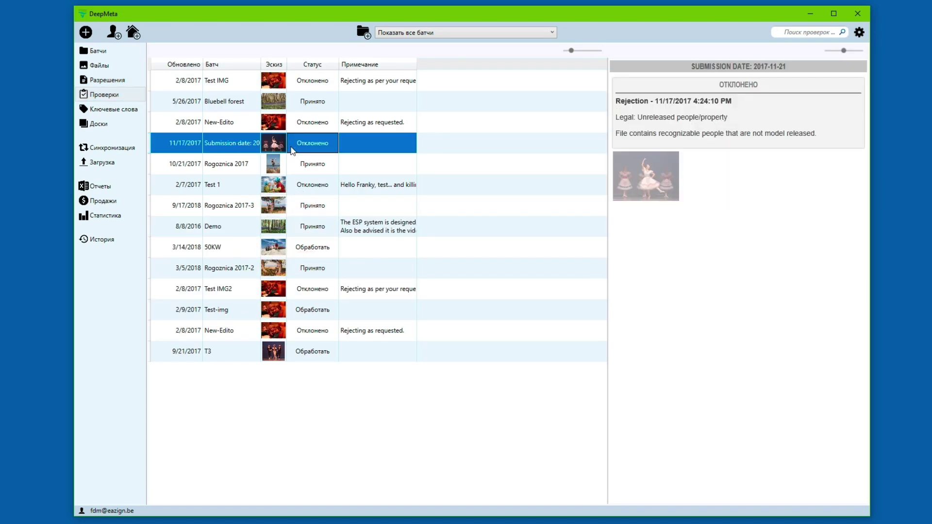
click(311, 119)
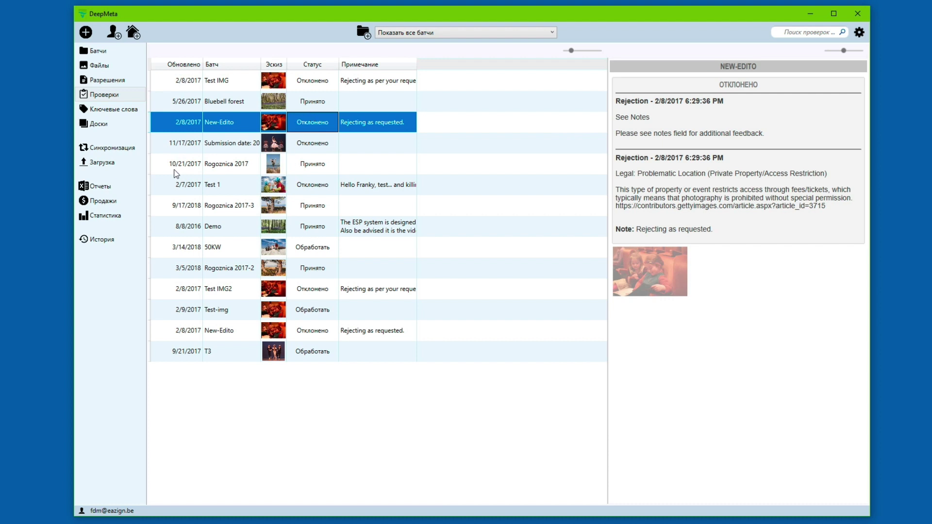
click(116, 111)
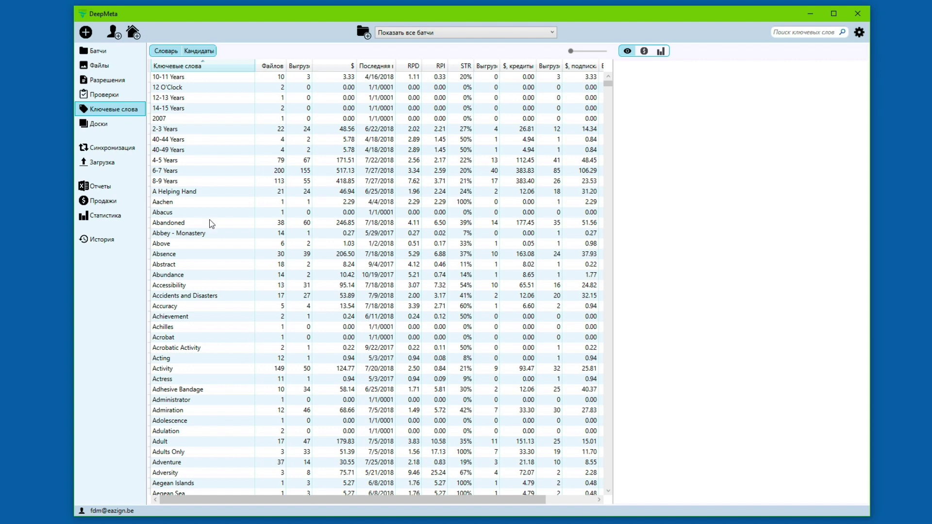
Step: Sort keywords by file count with most-used first, preview the Europe files, then open Доски
click(279, 67)
click(265, 68)
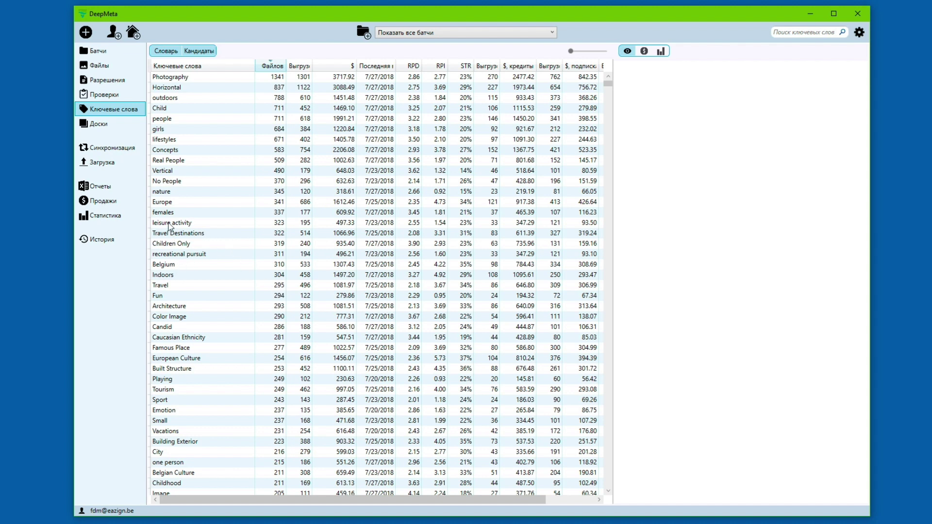
click(181, 203)
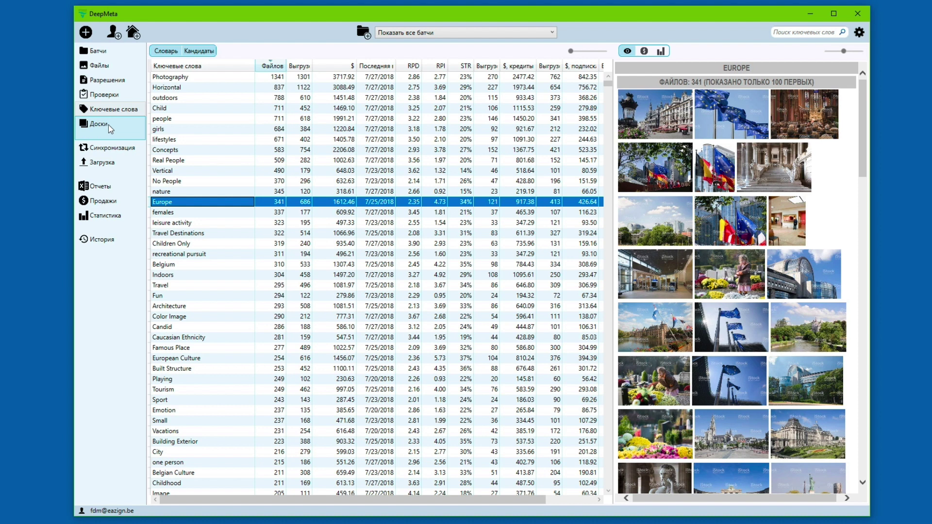
click(109, 124)
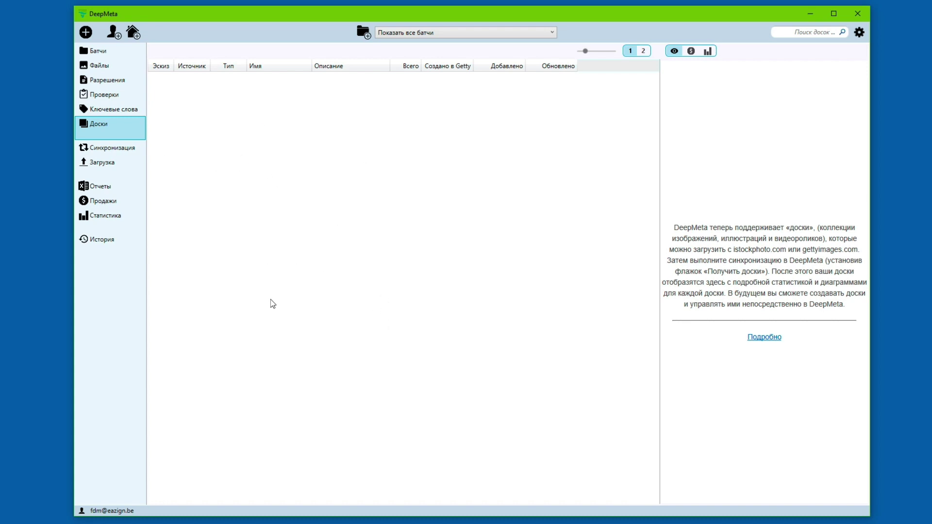
Step: Go via Синхронизация to the Загрузка page listing three new 50KW files
click(113, 152)
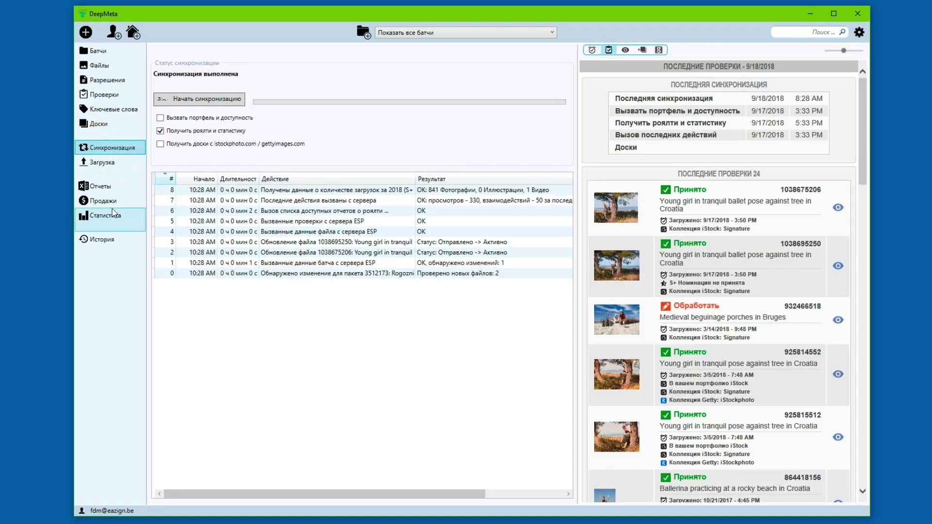
click(109, 163)
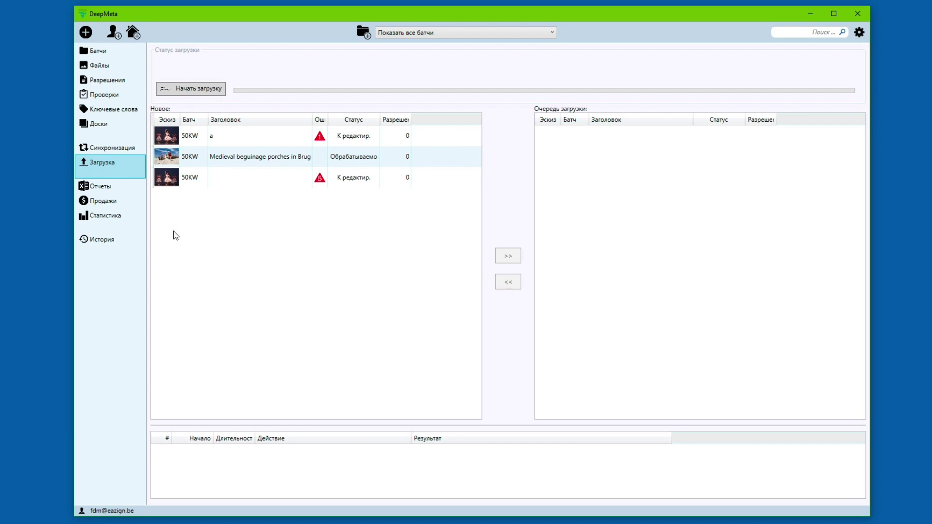
Step: Inspect the 2017-07, 2017-03 and 2018-04 royalty reports, then open the Продажи sales list
click(116, 186)
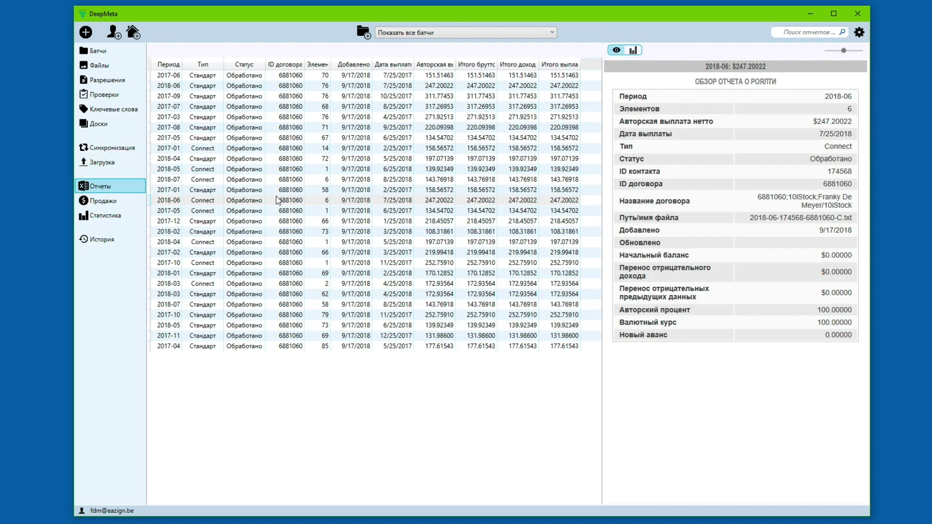
click(265, 107)
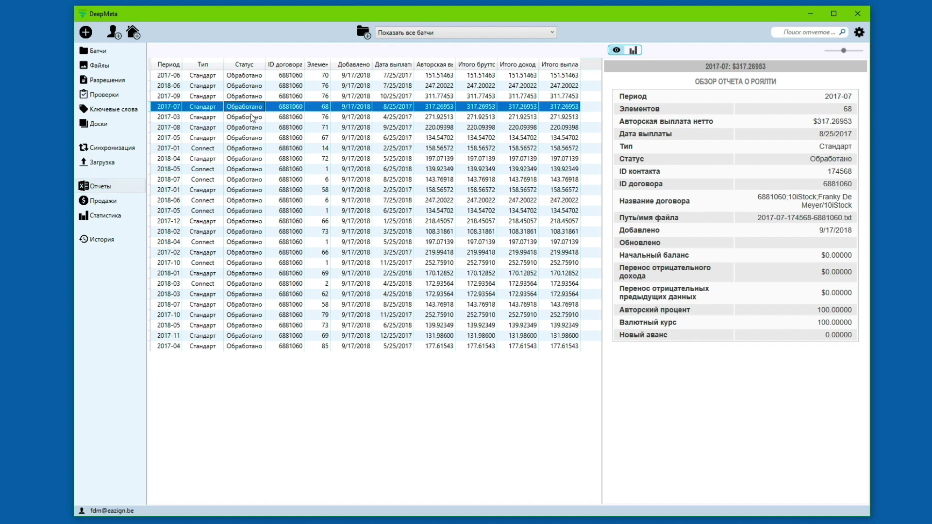
click(254, 119)
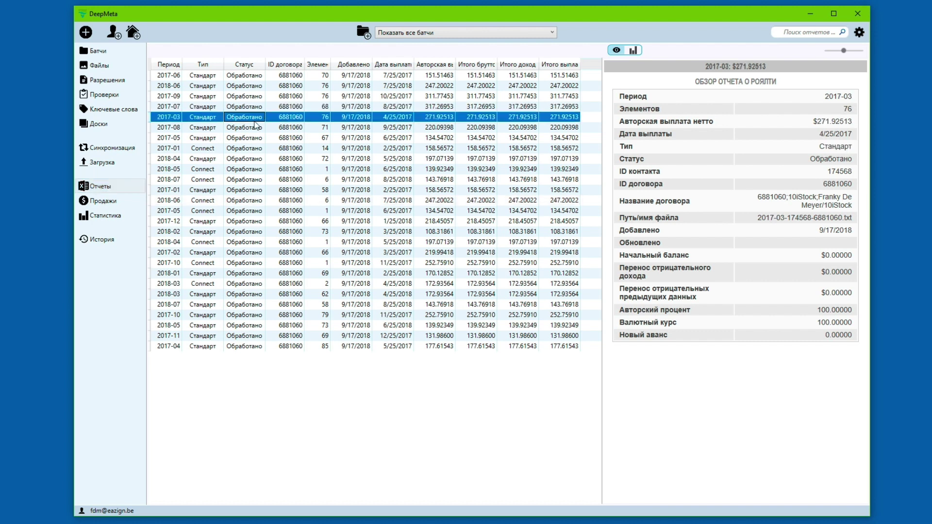
click(268, 159)
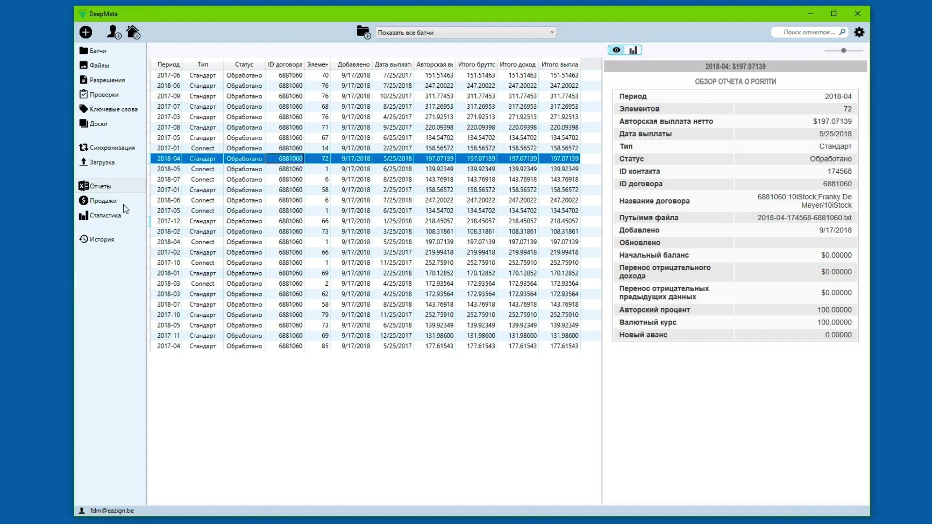
click(106, 201)
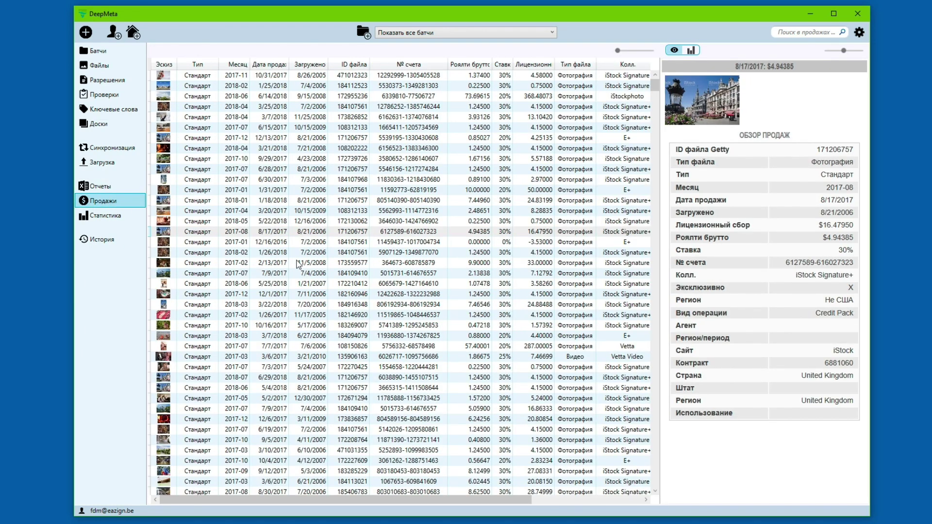
Step: Inspect the 2/24/2017 and 9/12/2017 sales, then open the Статистика overview
scroll(295, 290, down, 20)
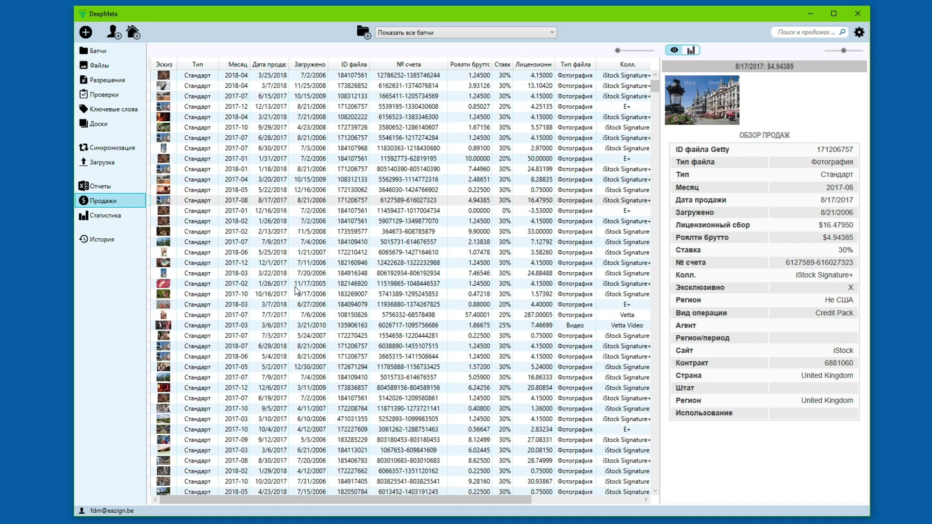
scroll(295, 290, down, 10)
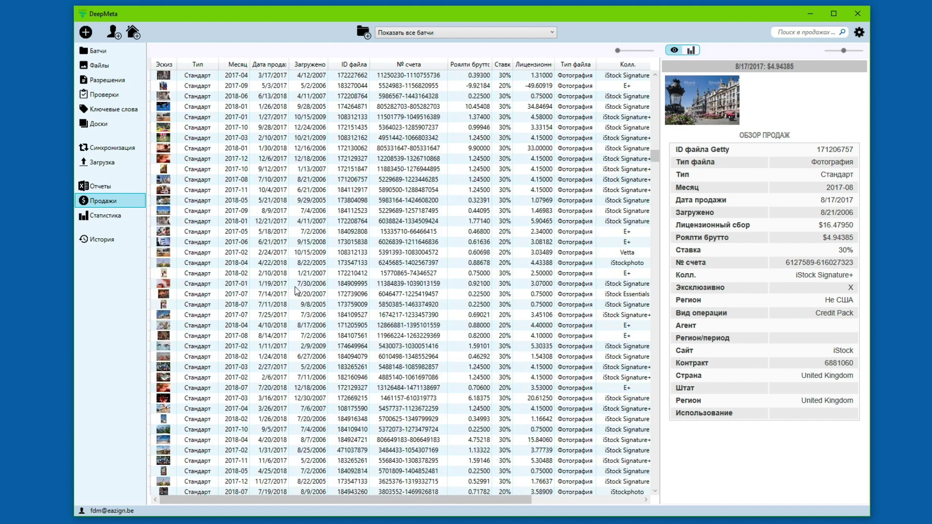
click(292, 254)
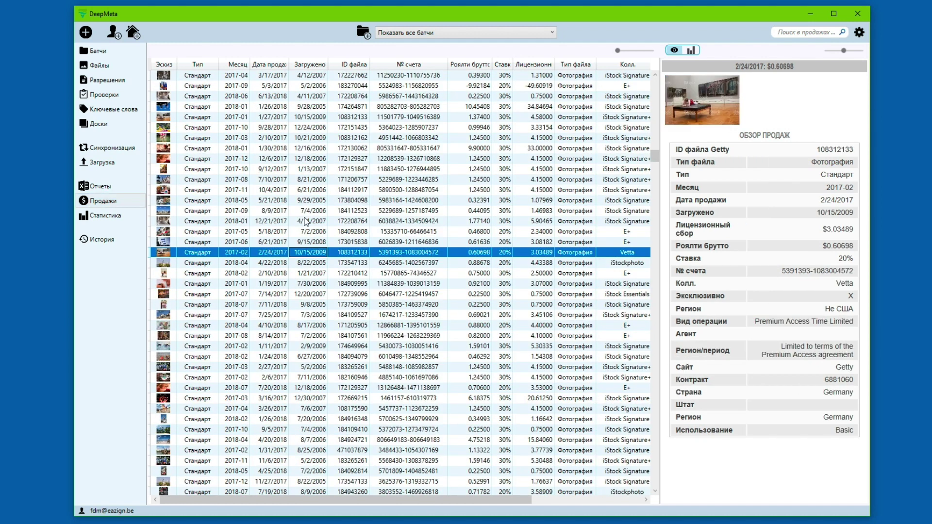
click(325, 169)
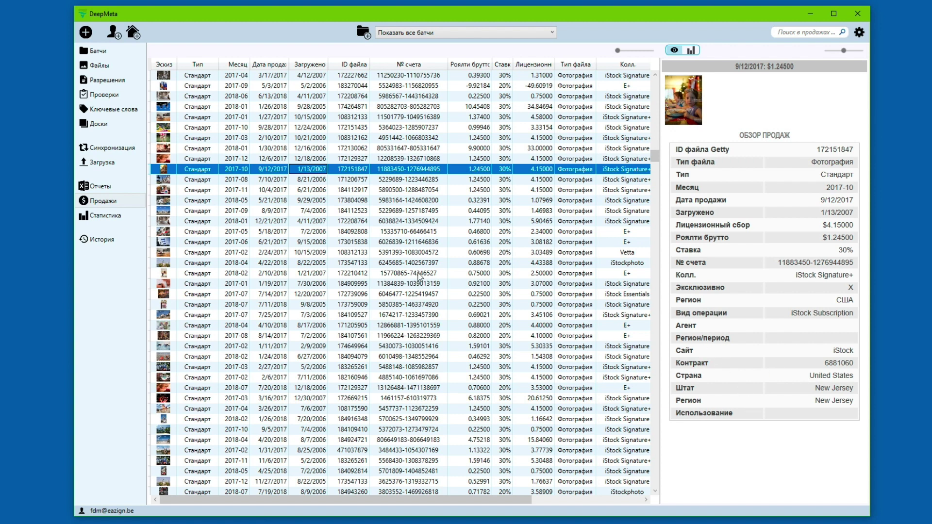
click(106, 217)
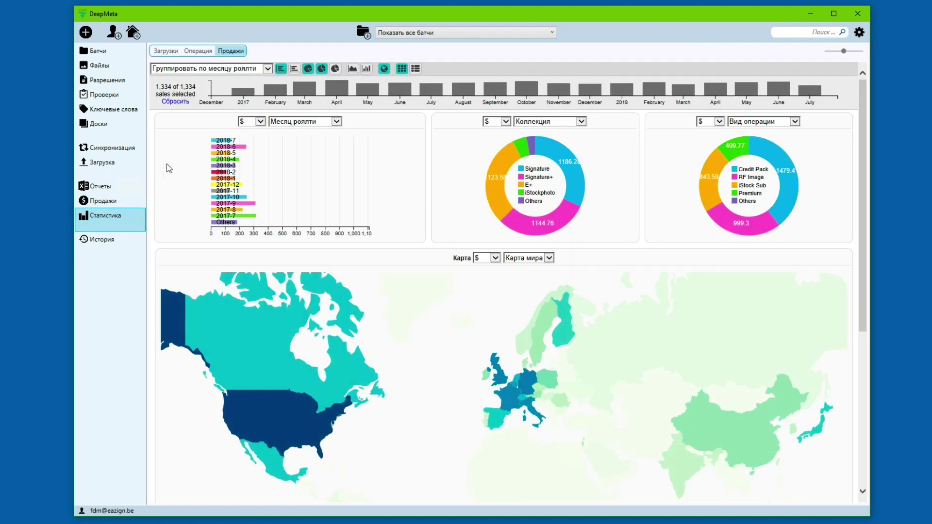
Step: Show top-25 files, collection earnings and earnings/downloads/RPD charts, then switch to Загрузки statistics
click(385, 69)
click(367, 69)
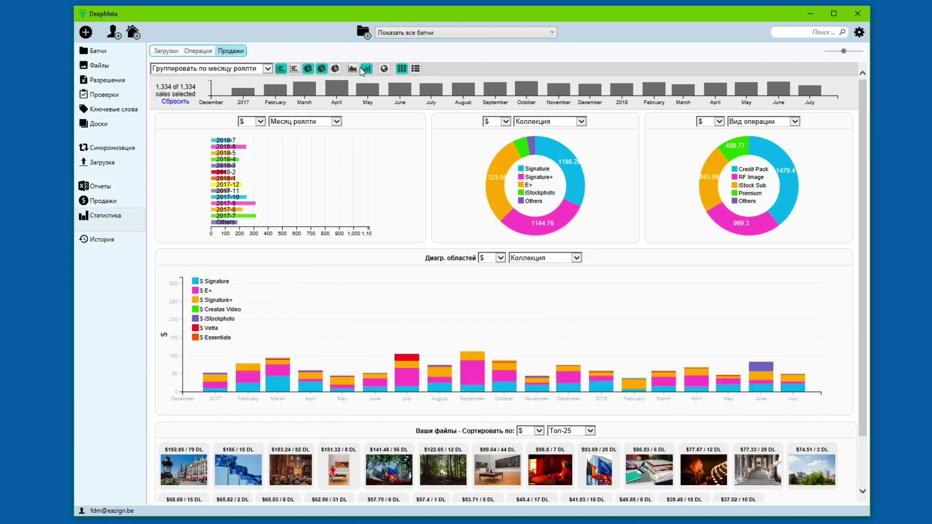
click(353, 69)
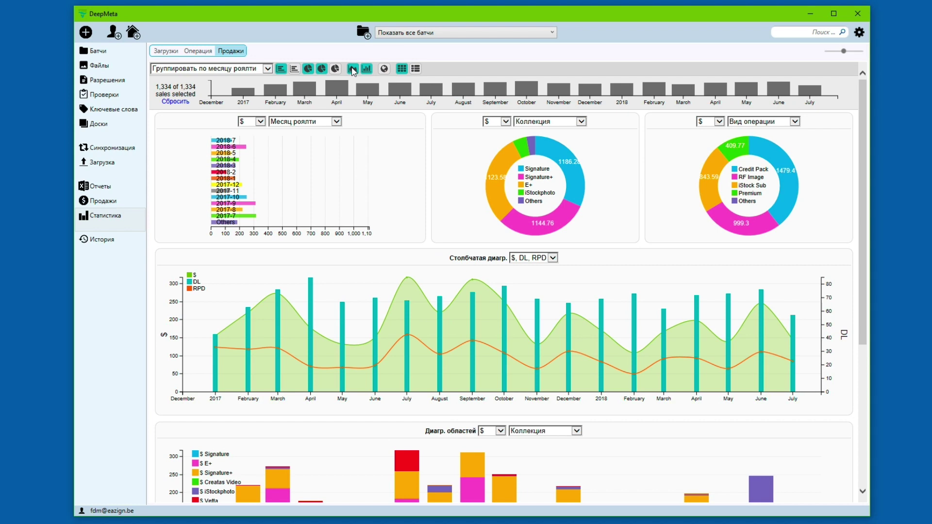
click(165, 50)
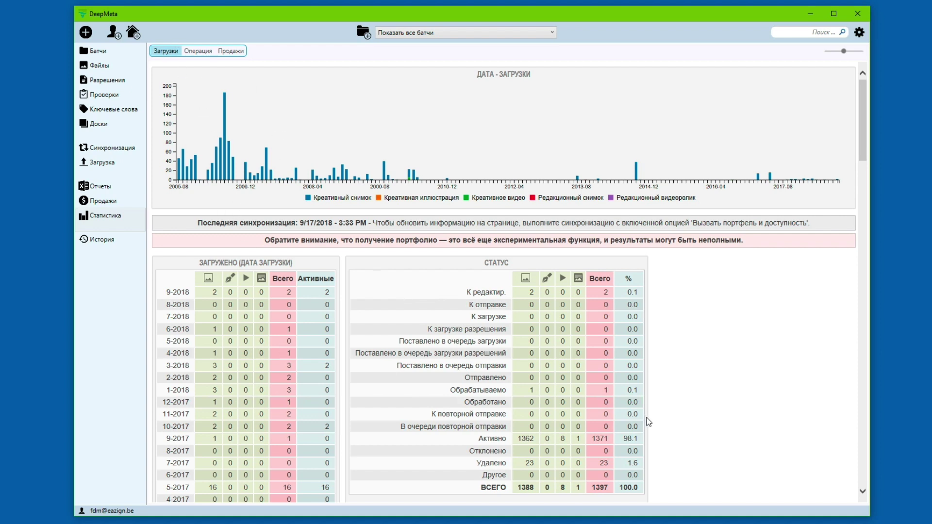
Step: Scroll through the upload, collection and portfolio statistics tables, then open the История log
scroll(648, 422, down, 3)
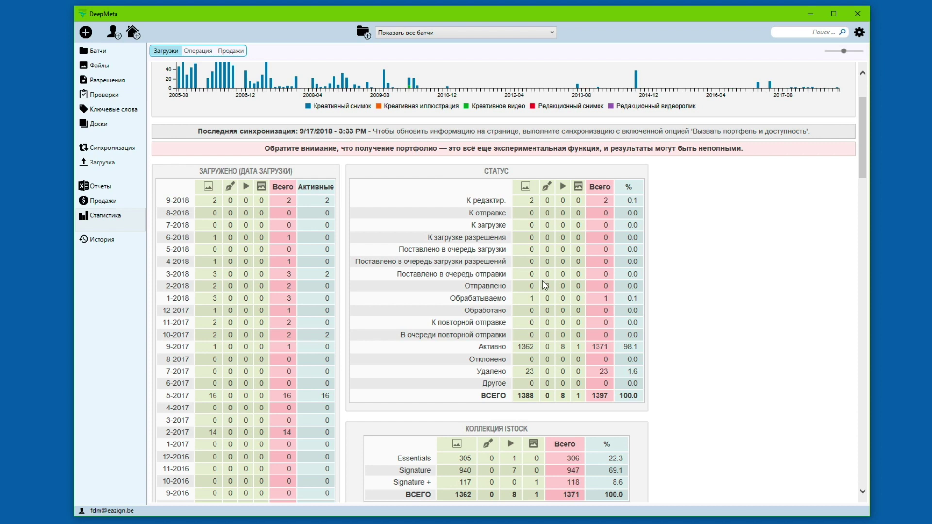
scroll(544, 286, down, 5)
scroll(545, 286, down, 1)
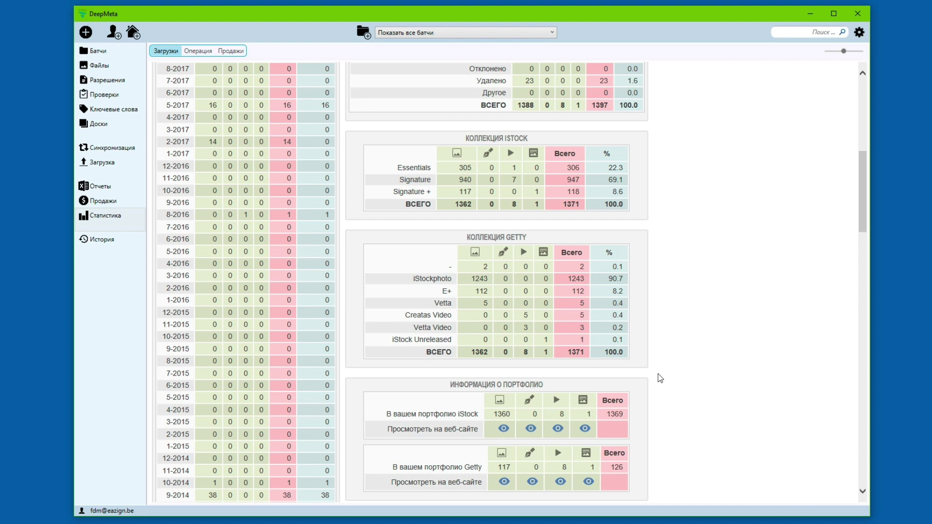
scroll(658, 377, down, 3)
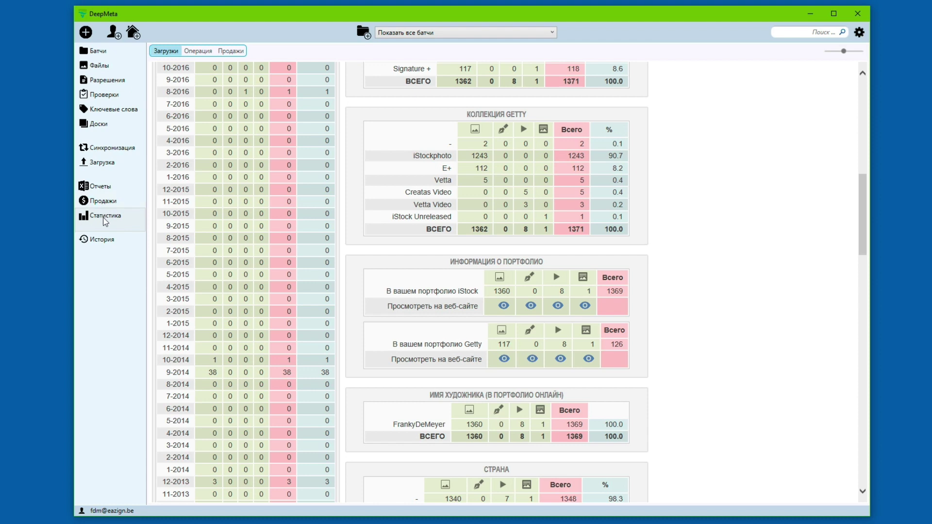
click(94, 241)
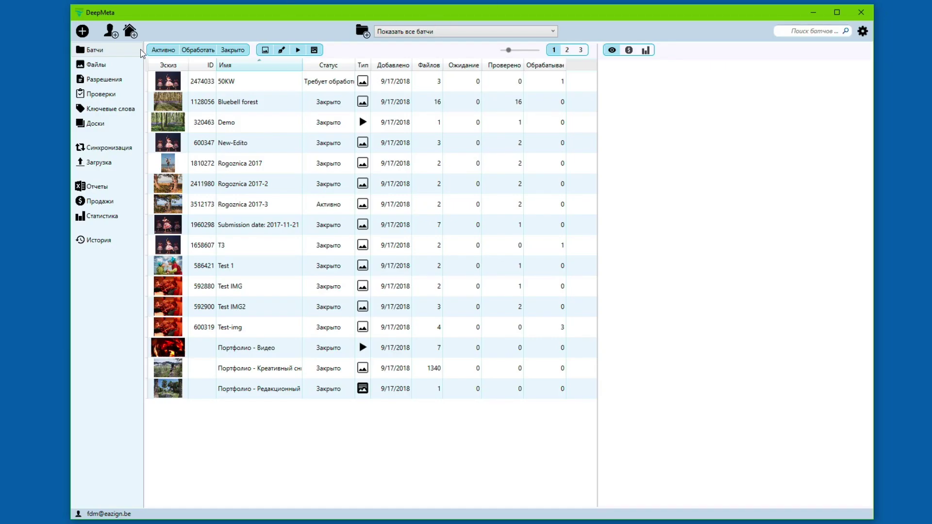
click(114, 51)
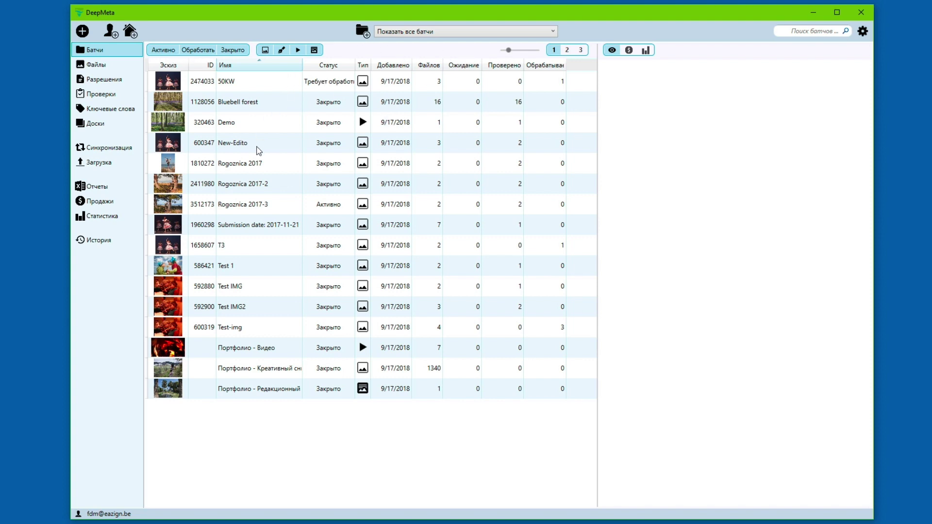
click(118, 66)
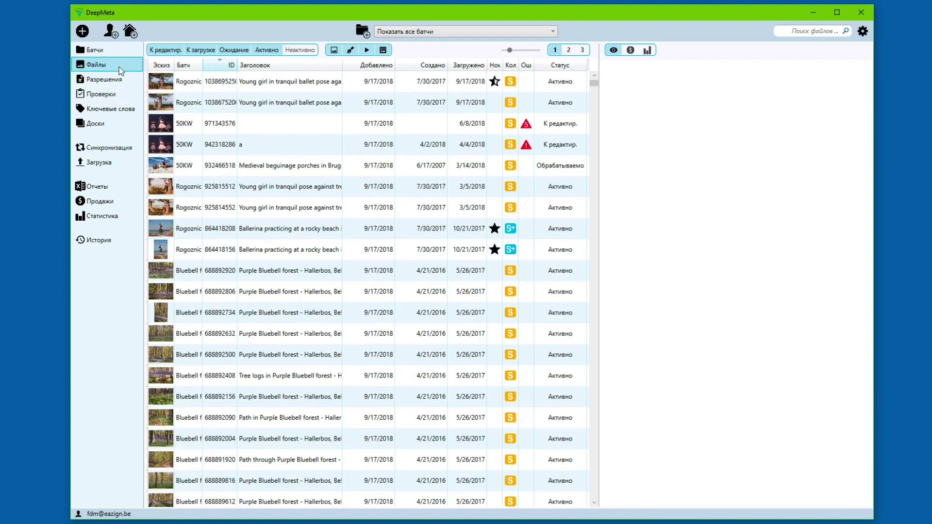
click(126, 54)
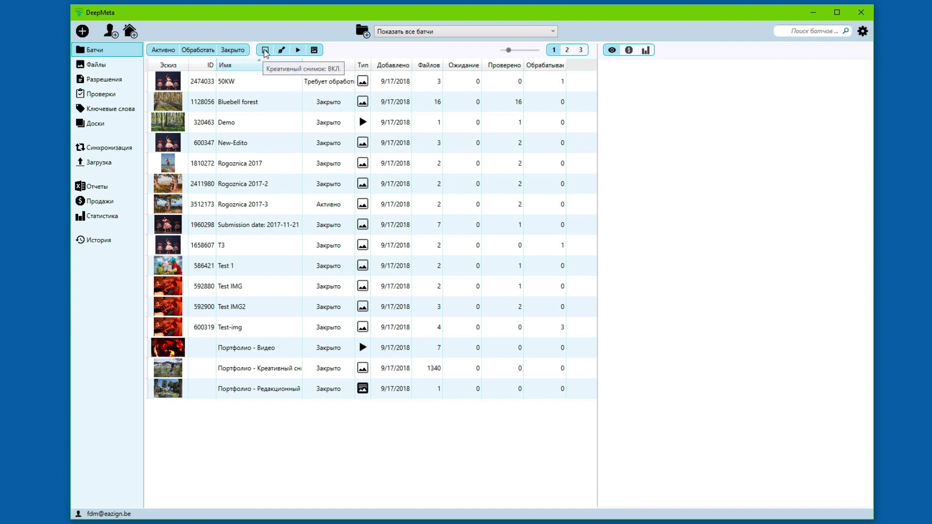
click(266, 52)
click(282, 50)
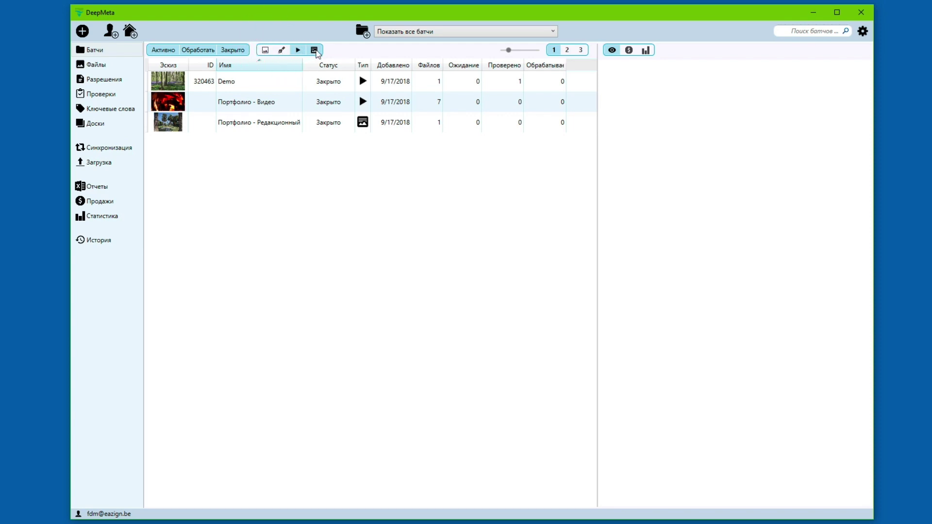
click(315, 51)
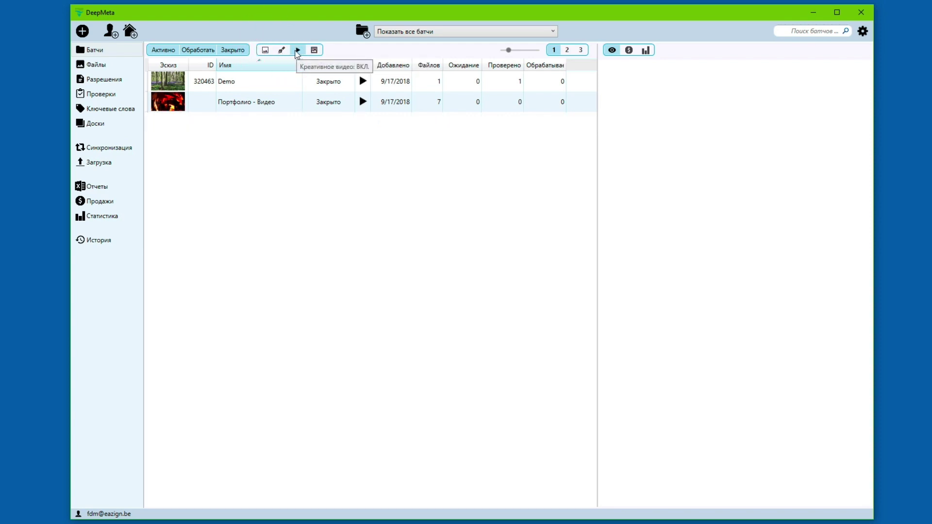
click(281, 50)
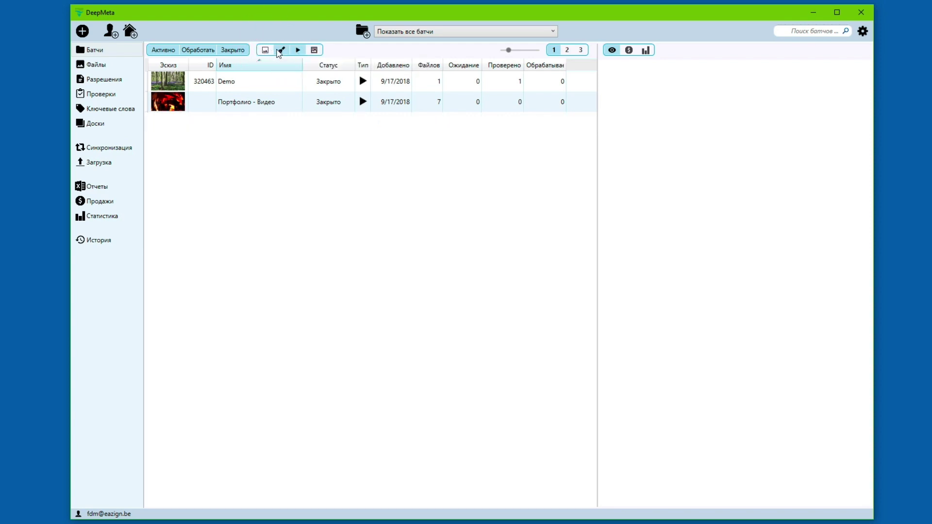
click(266, 50)
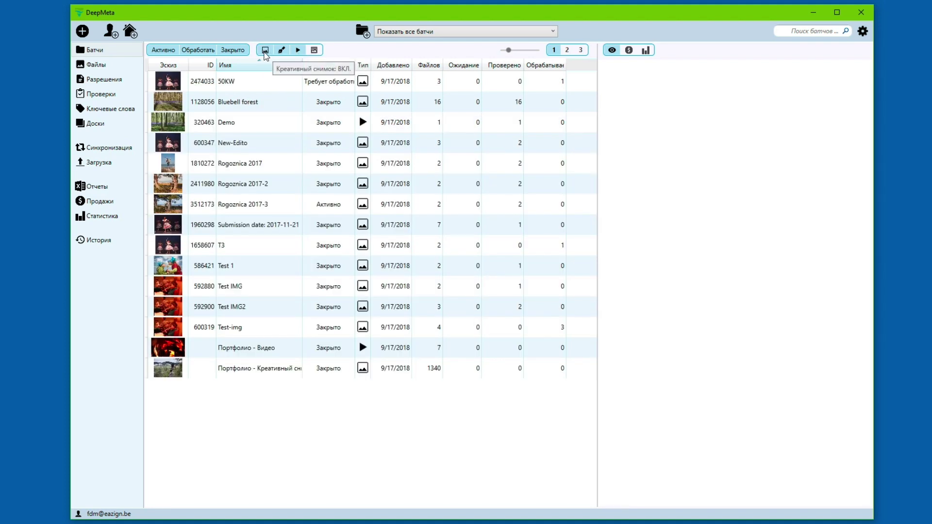
click(314, 50)
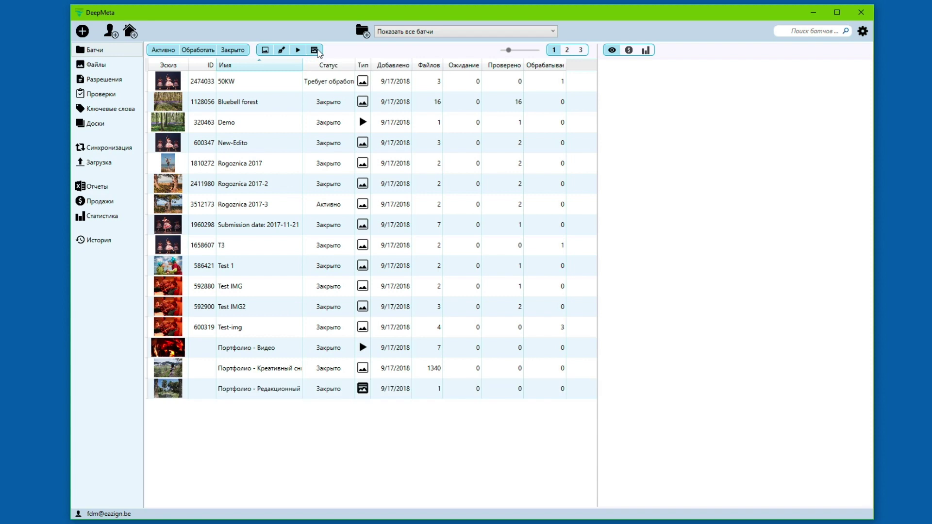
click(170, 51)
click(198, 51)
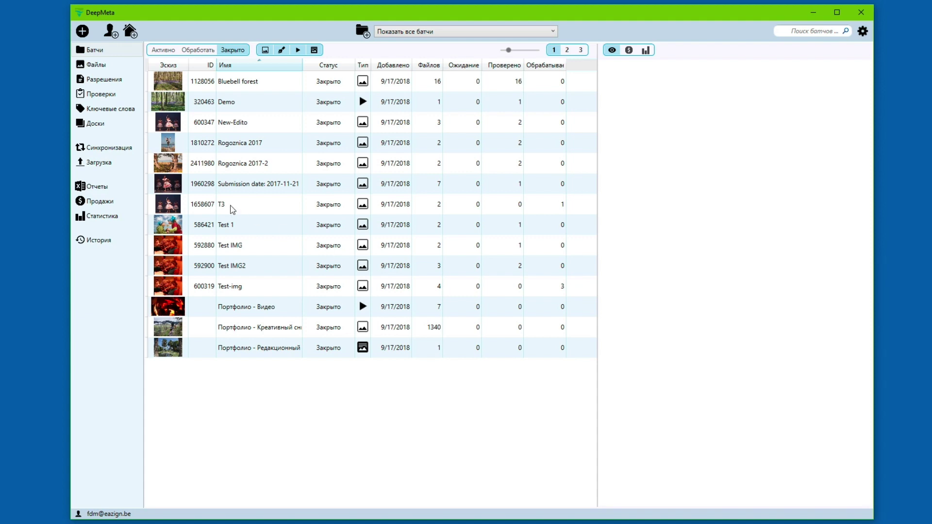
click(162, 52)
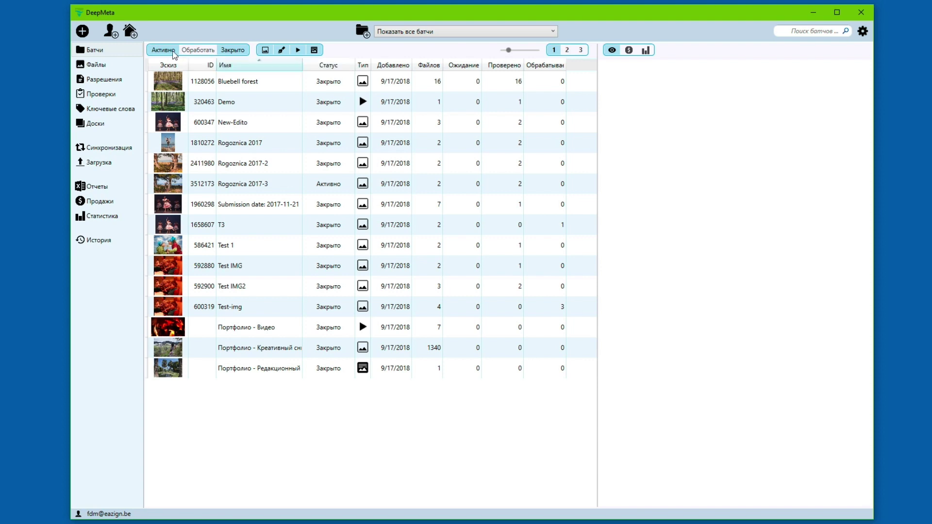
click(187, 51)
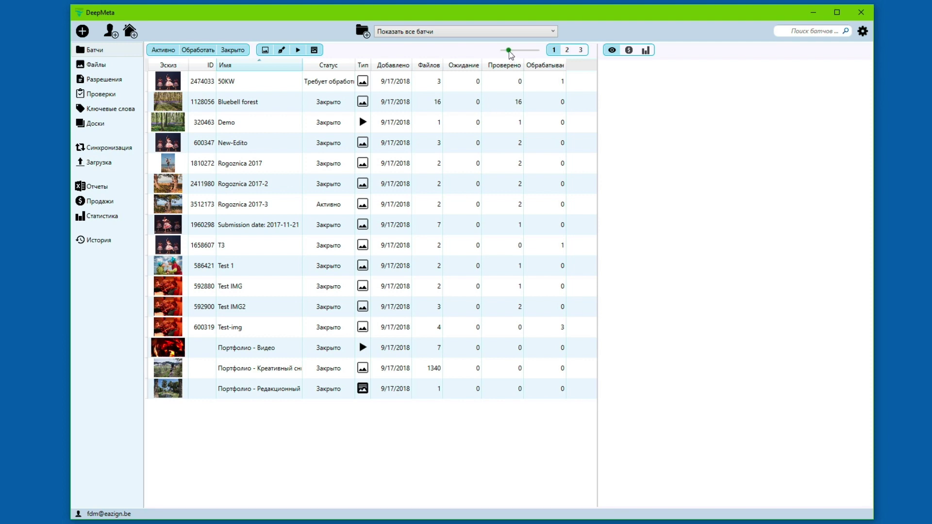
Step: Enlarge batch thumbnails and sort batches by status descending, Закрыто first and 50KW last
drag(511, 51, 512, 52)
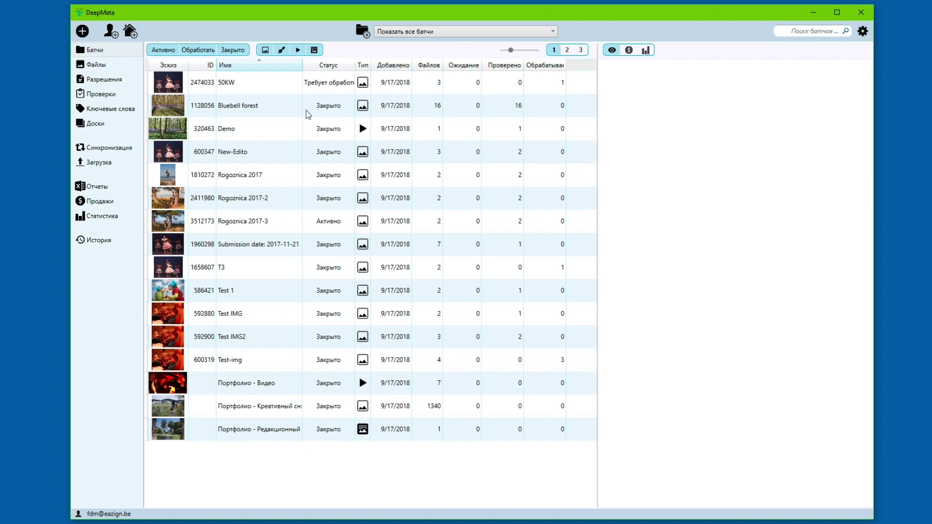
click(270, 65)
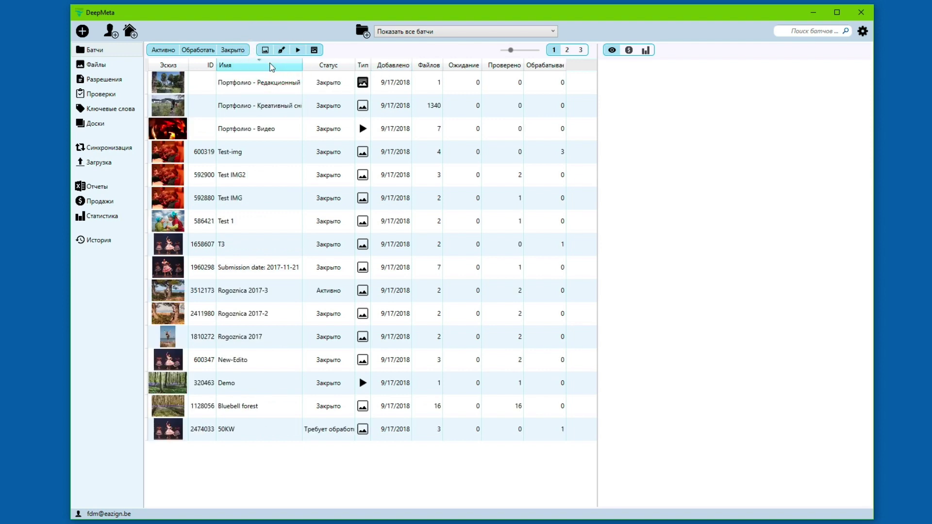
click(271, 67)
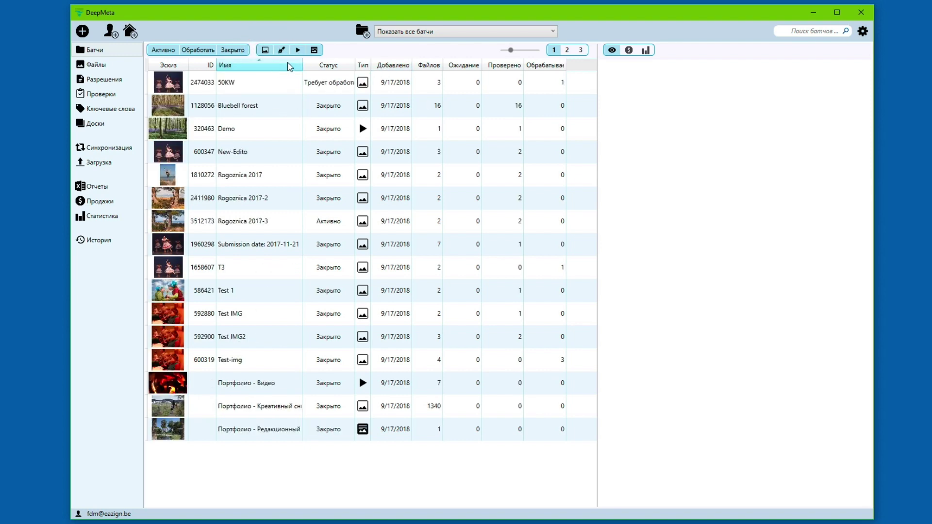
click(326, 67)
click(326, 67)
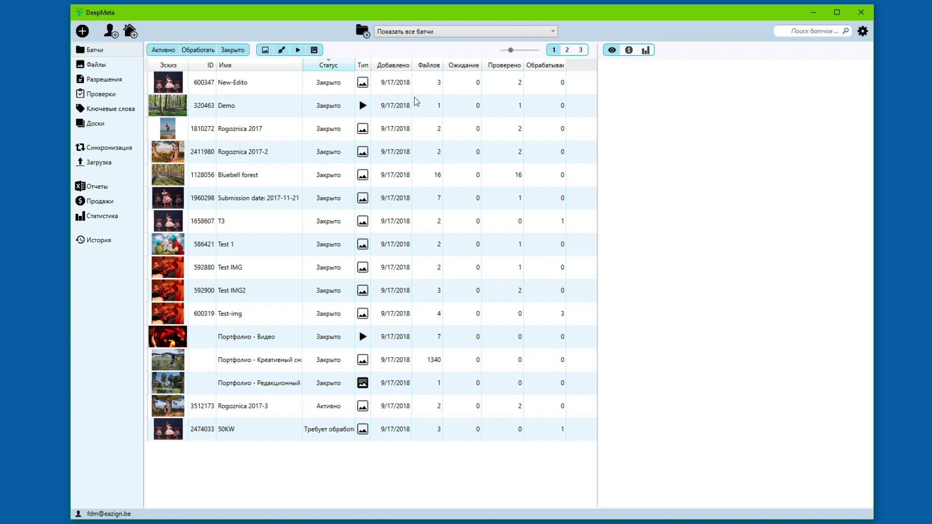
Step: Replace the Обрабатываемо column with a narrow Обновлено column, then open the Креативный снимок batch
right_click(537, 71)
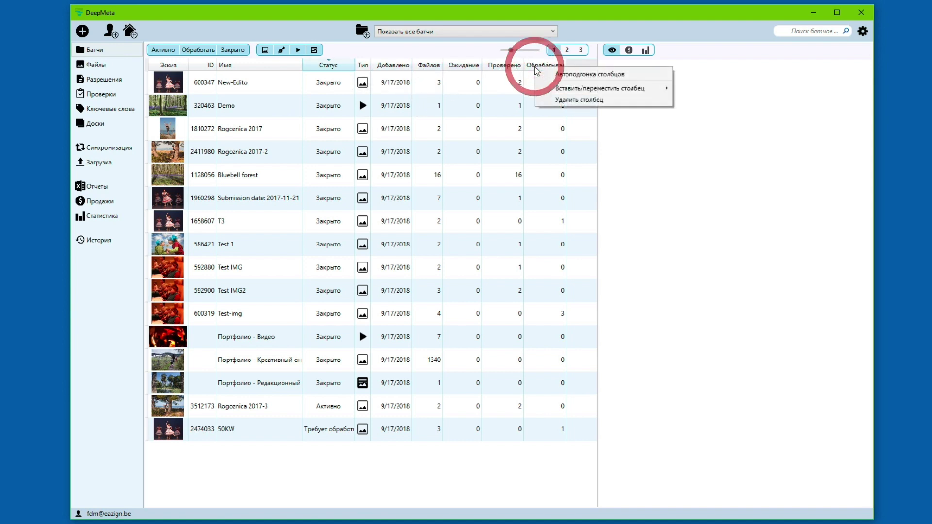
click(564, 100)
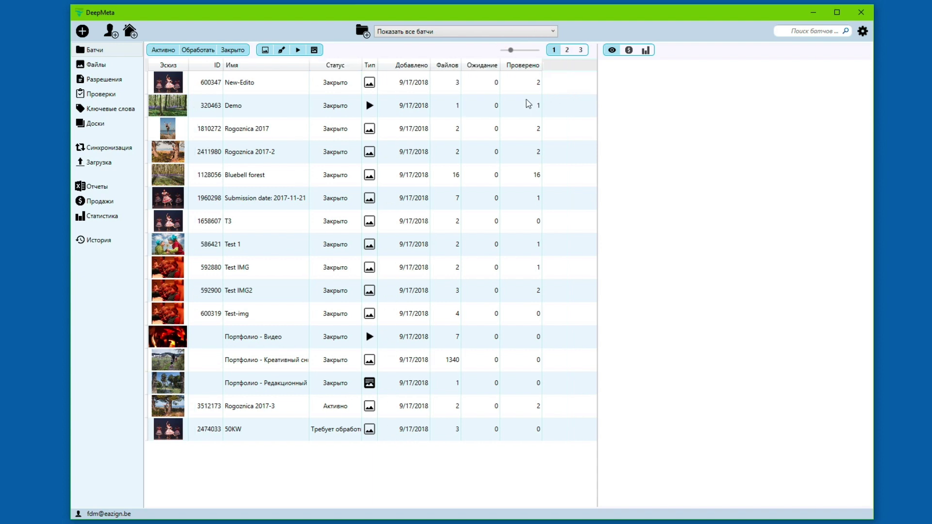
right_click(443, 70)
mouse_move(474, 89)
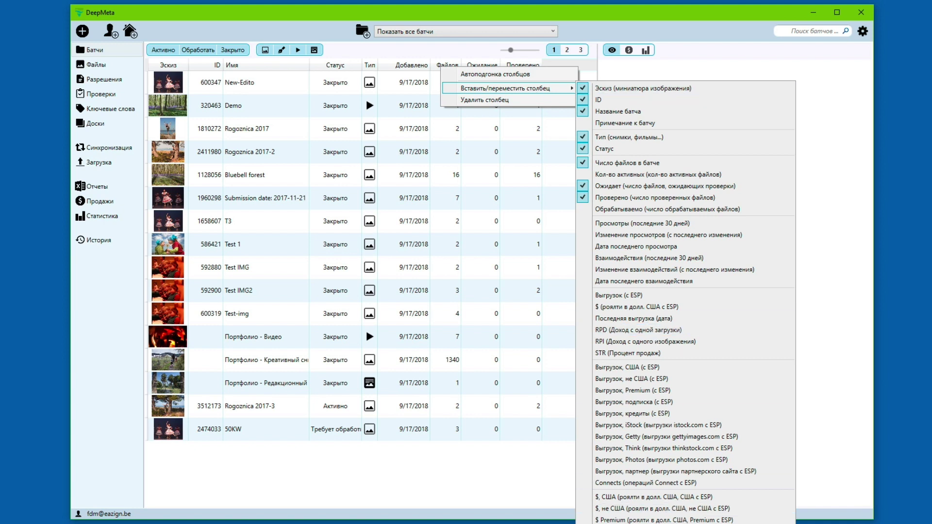
click(632, 519)
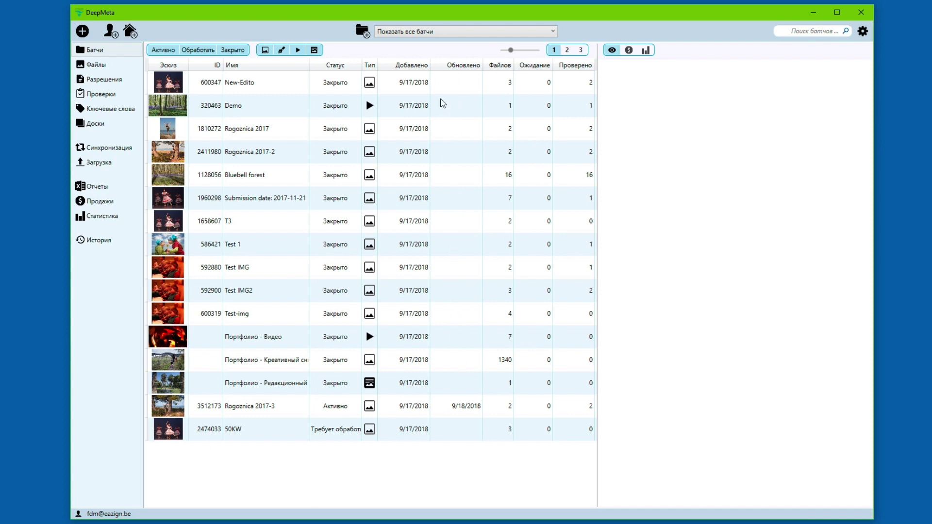
drag(480, 67, 472, 69)
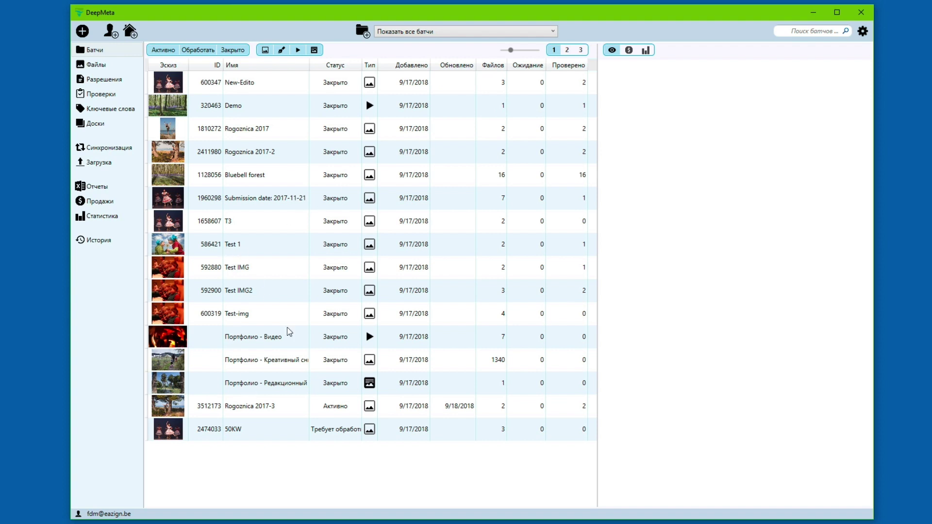
click(284, 362)
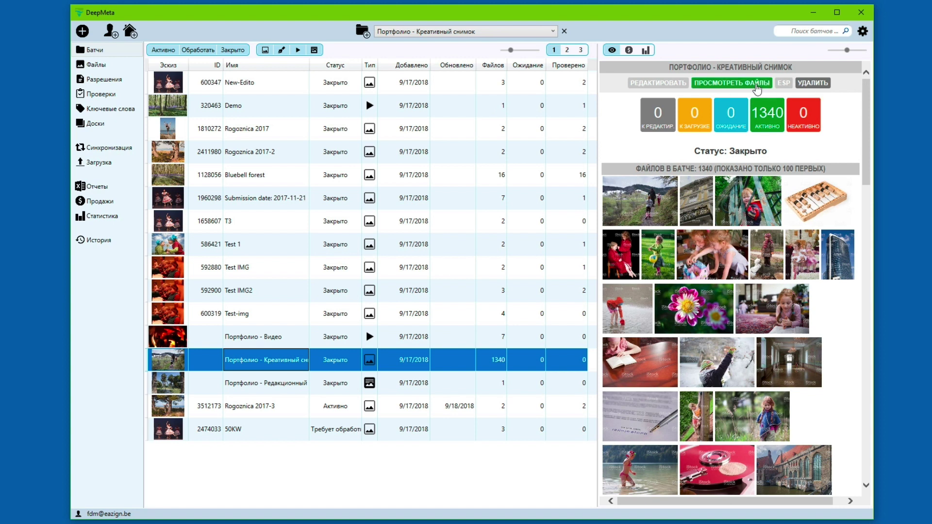
Step: Reselect the Креативный снимок portfolio batch and show its sales: 1302 downloads, $3719.26
right_click(346, 360)
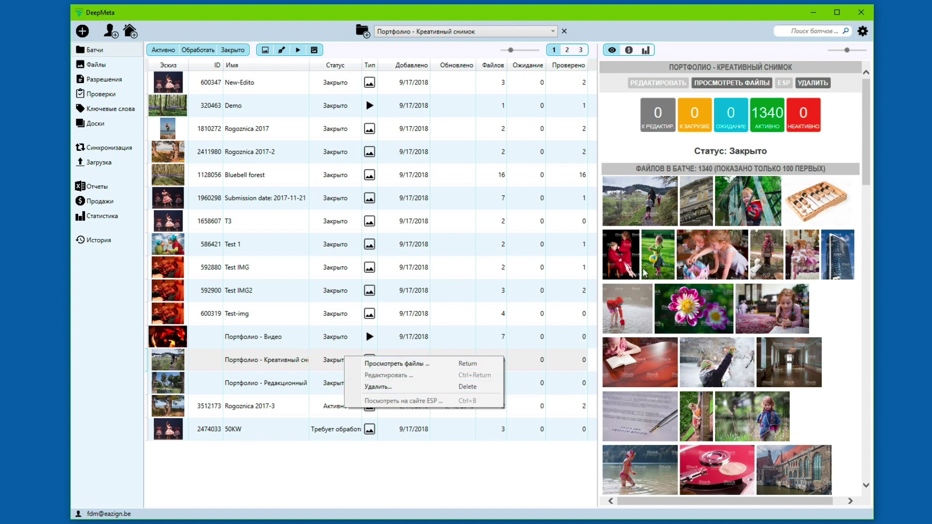
click(562, 379)
click(544, 362)
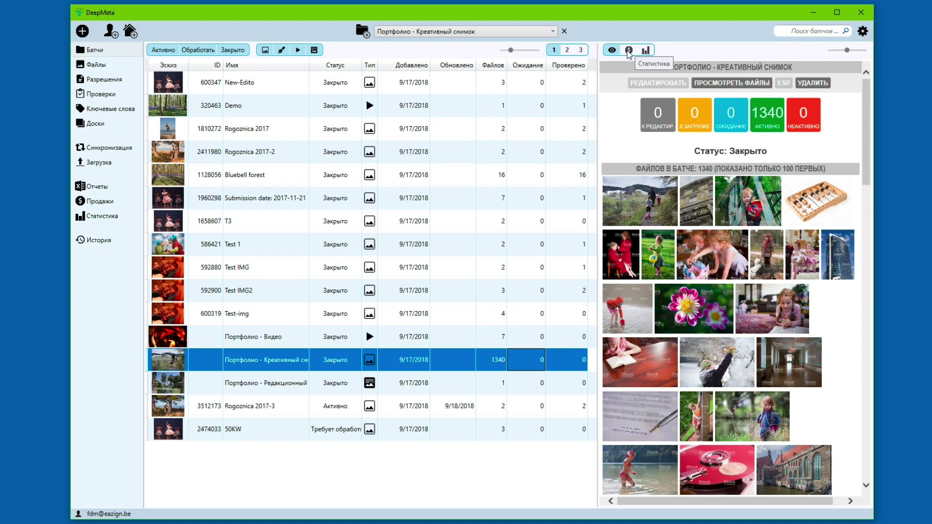
click(629, 51)
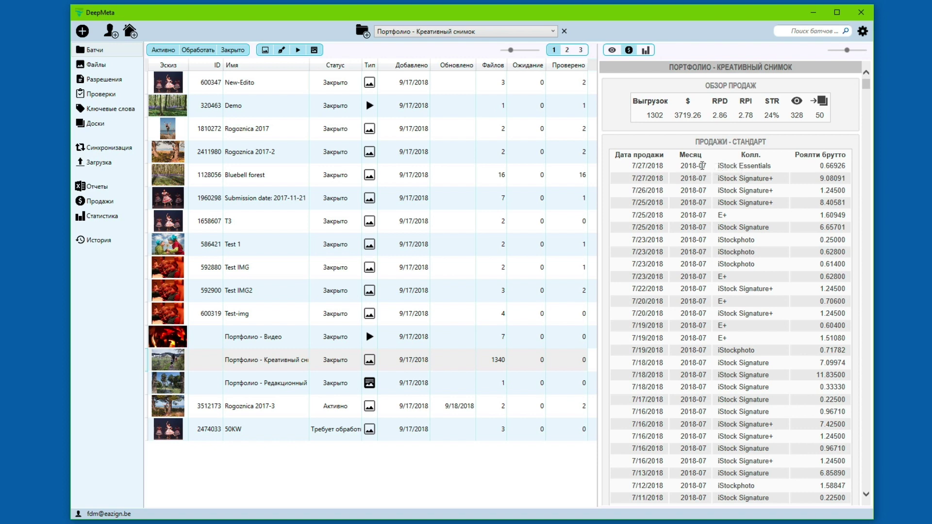
Step: View the batch's sales charts with a world map, then return to its 1340-file overview
click(646, 50)
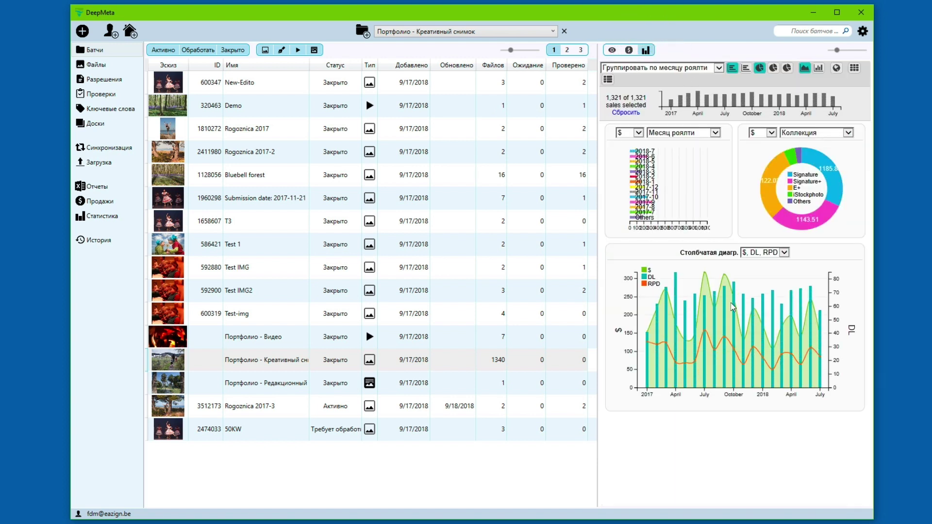
click(837, 68)
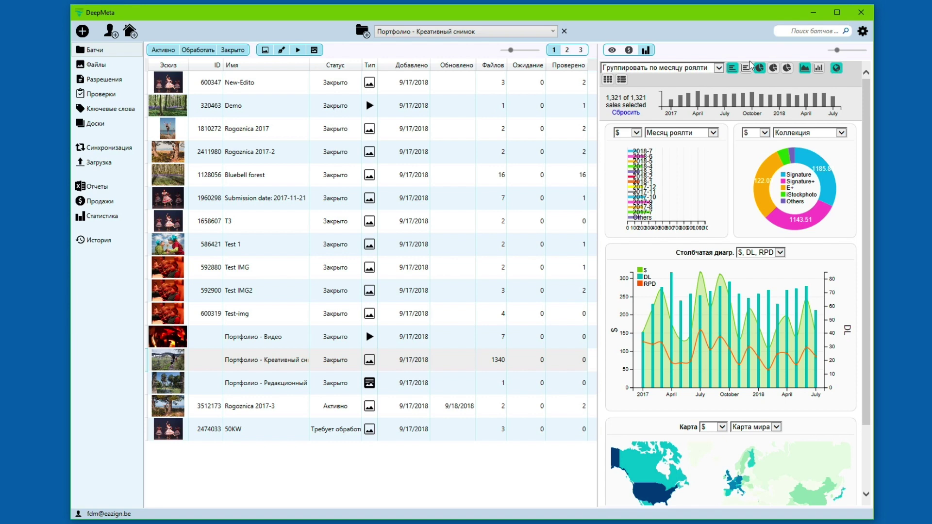
click(612, 50)
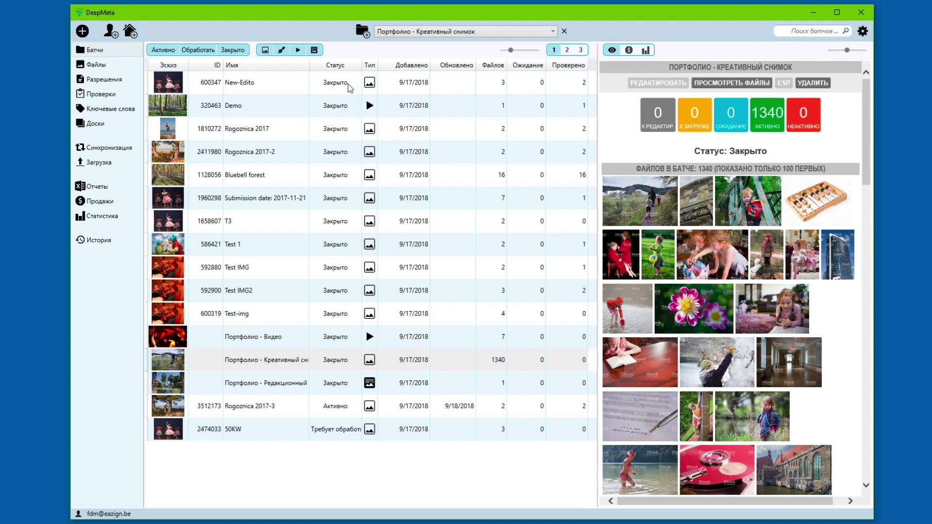
Step: View interaction and sales statistics columns for all batches, then restore the default status columns
click(567, 49)
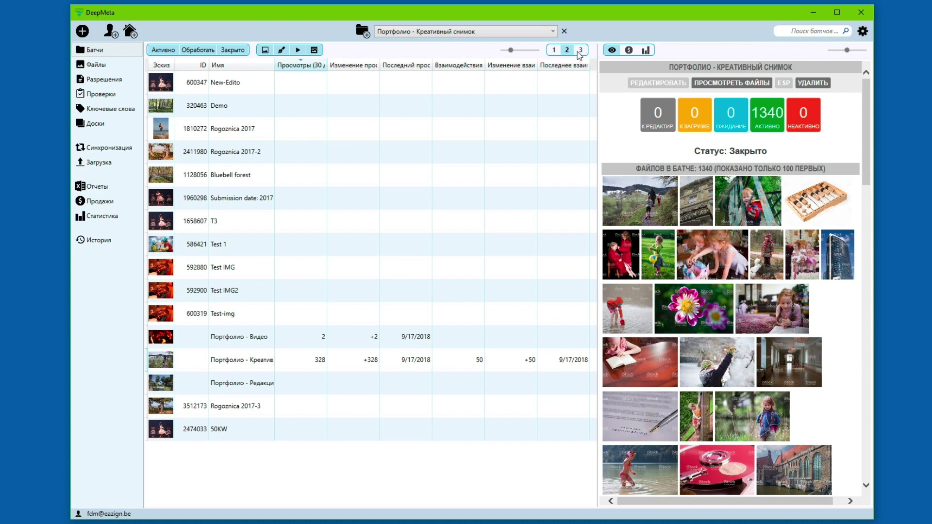
click(581, 50)
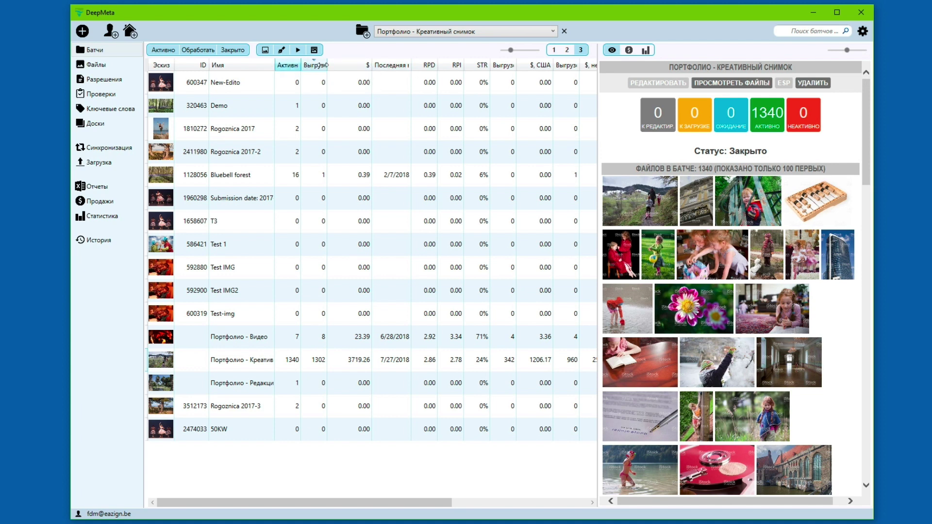
click(554, 50)
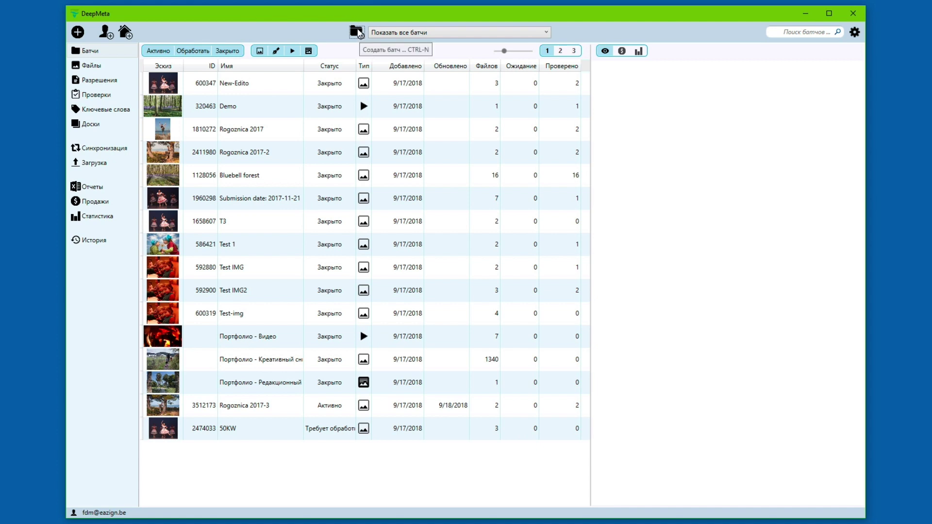
Step: Start a Фотография batch named 'Лето - пляж 2017', leaving Примечание and Код брифинга blank
click(357, 33)
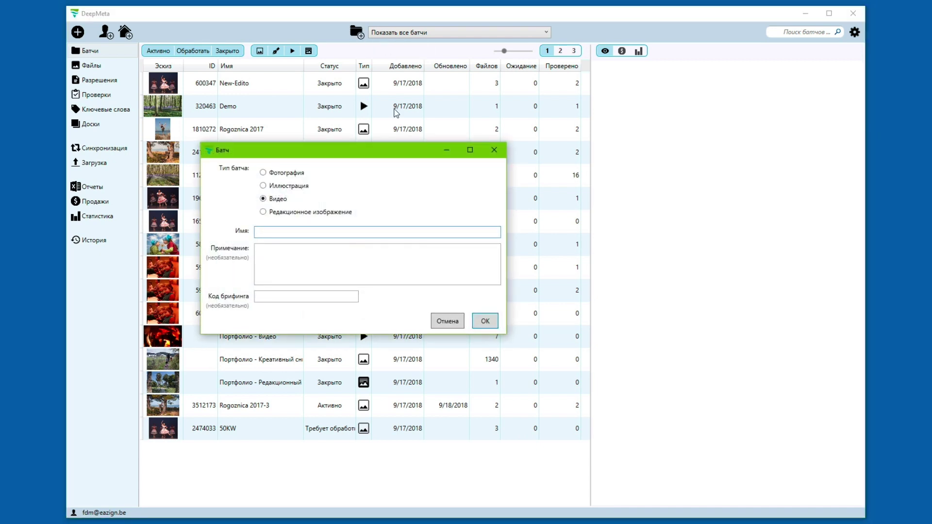
click(263, 174)
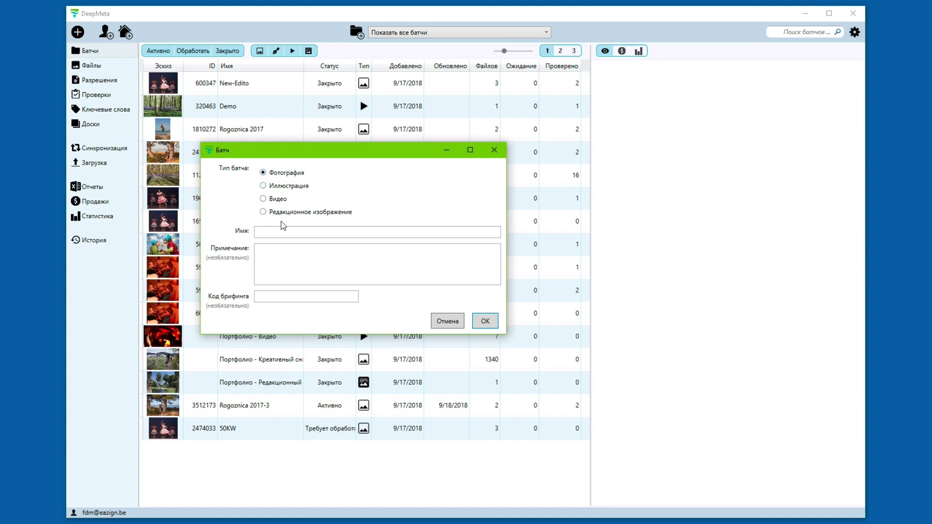
click(296, 235)
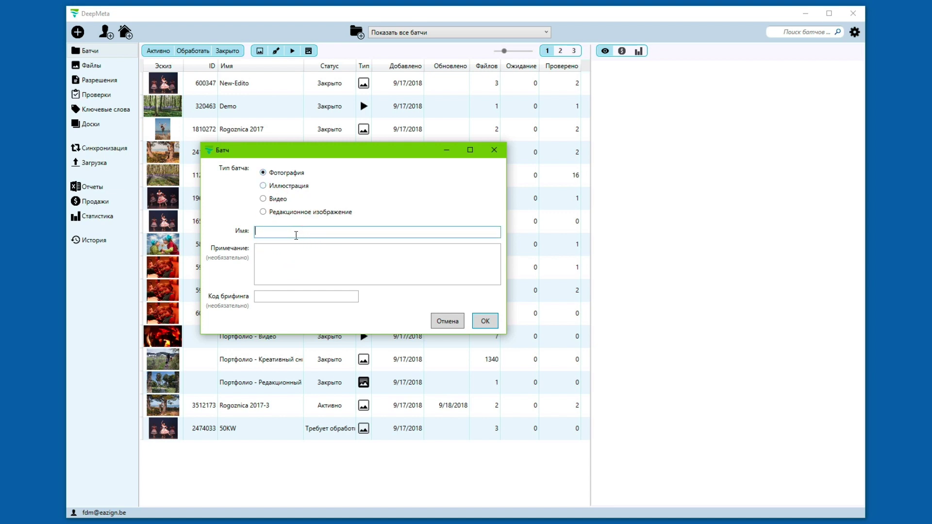
text(Лето - пляж 2017)
click(288, 263)
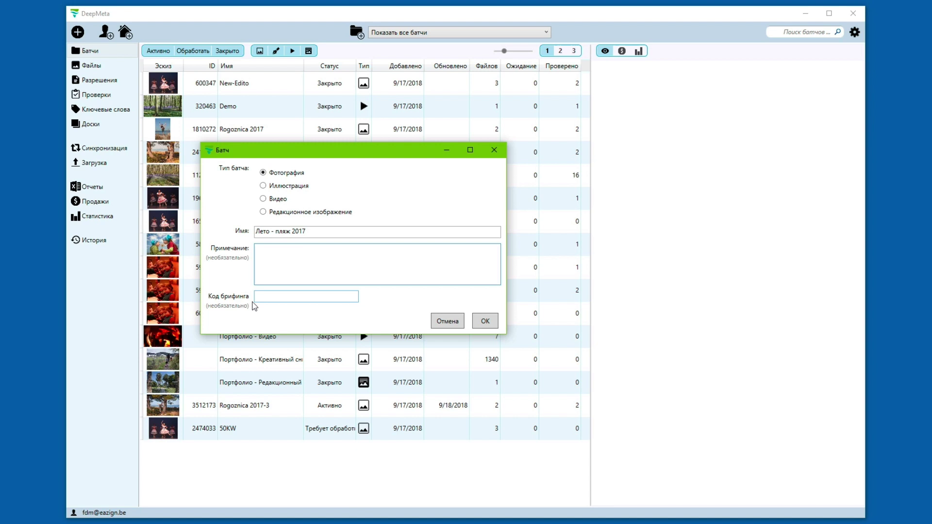
click(279, 297)
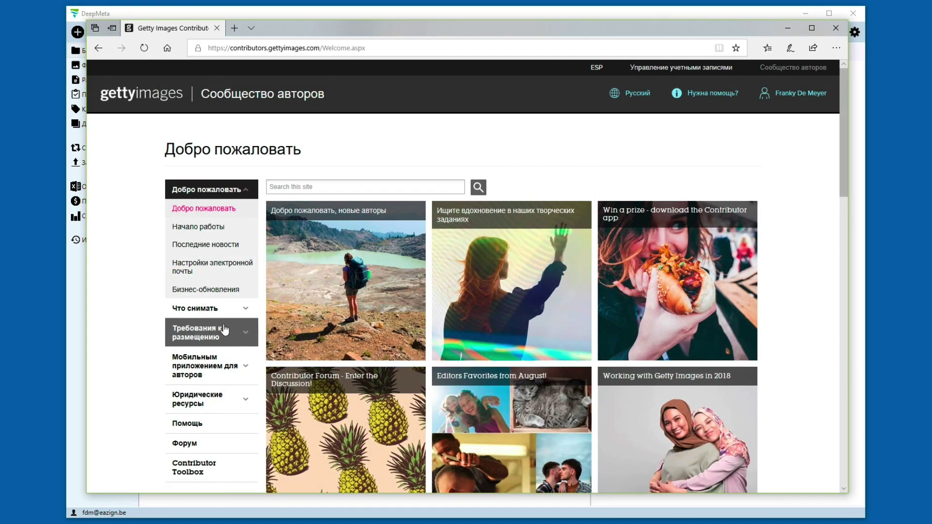
Step: Look up the Diverse Gen Z at Christmas brief's submission code on Getty Images, then minimize Edge
click(191, 308)
click(186, 230)
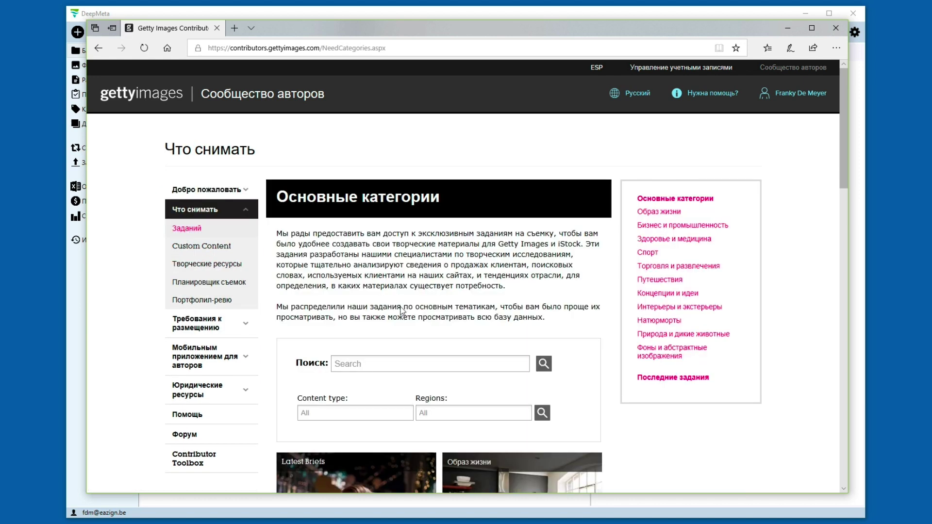
scroll(315, 224, down, 5)
click(354, 243)
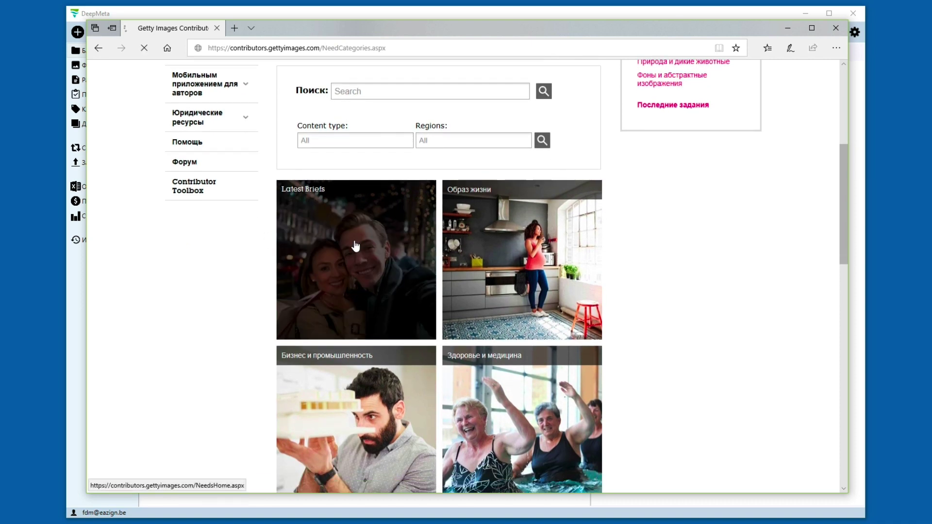
click(347, 313)
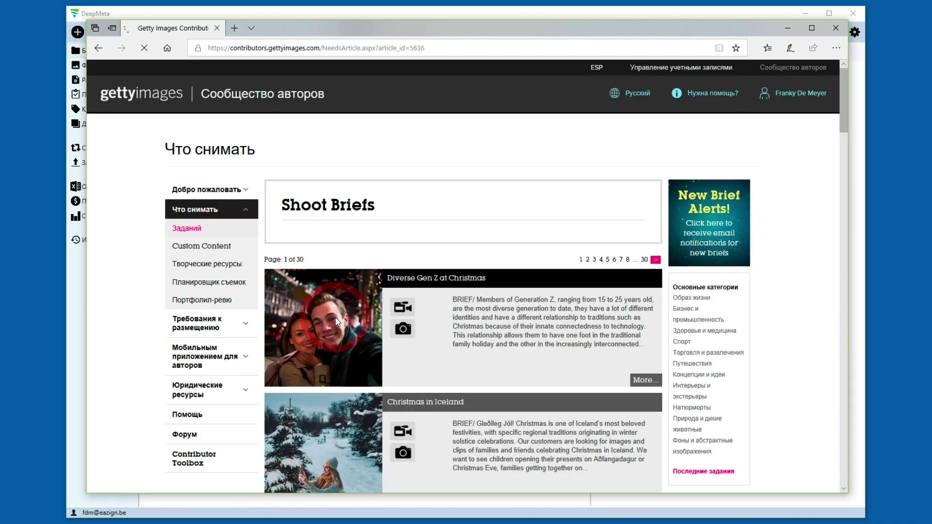
scroll(470, 301, down, 5)
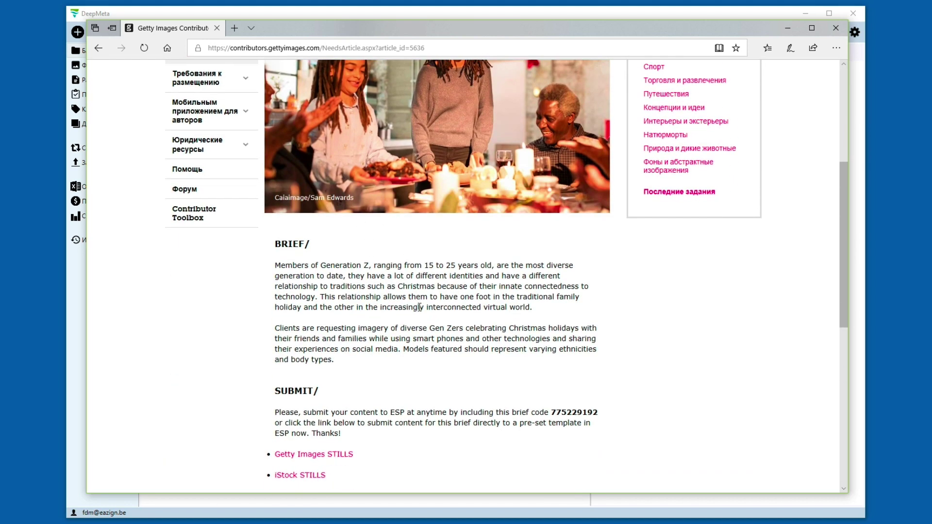
scroll(445, 324, down, 2)
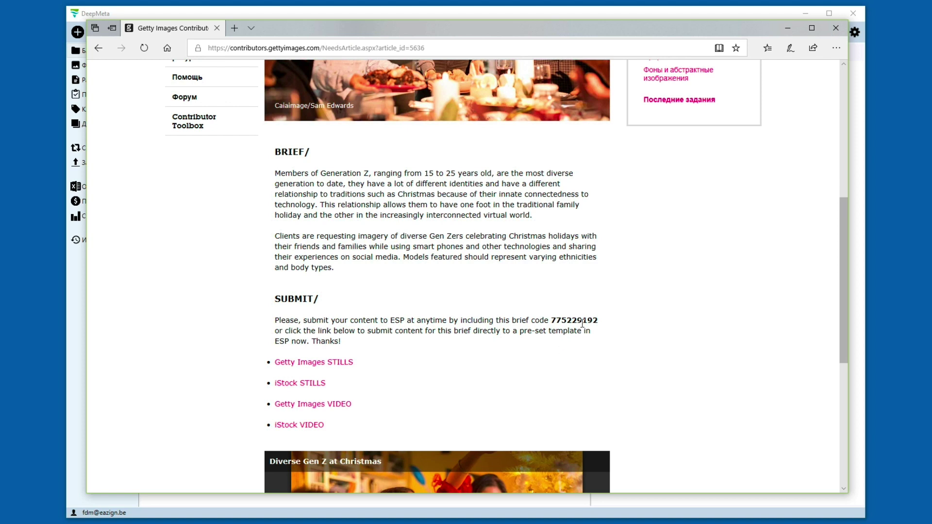
click(784, 32)
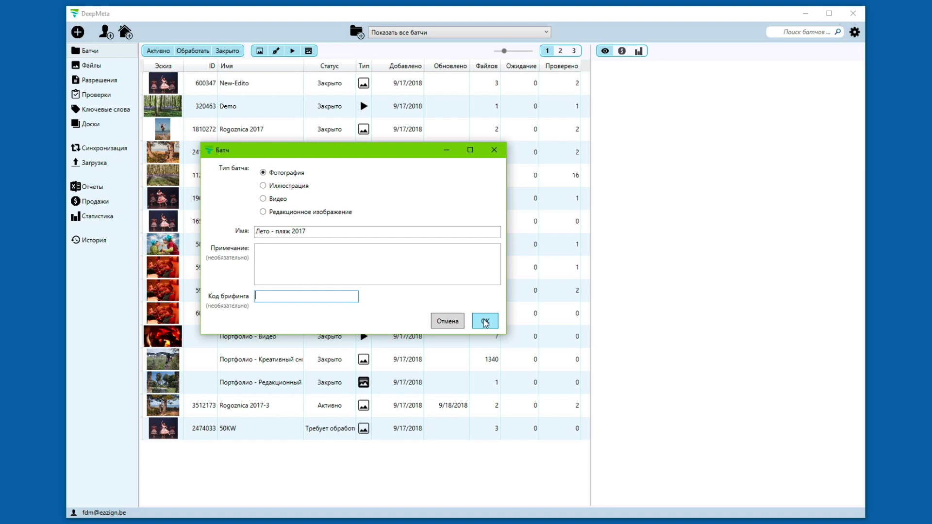
Step: Confirm the Батч dialog so Лето - пляж 2017 joins the list as К загрузке
click(485, 322)
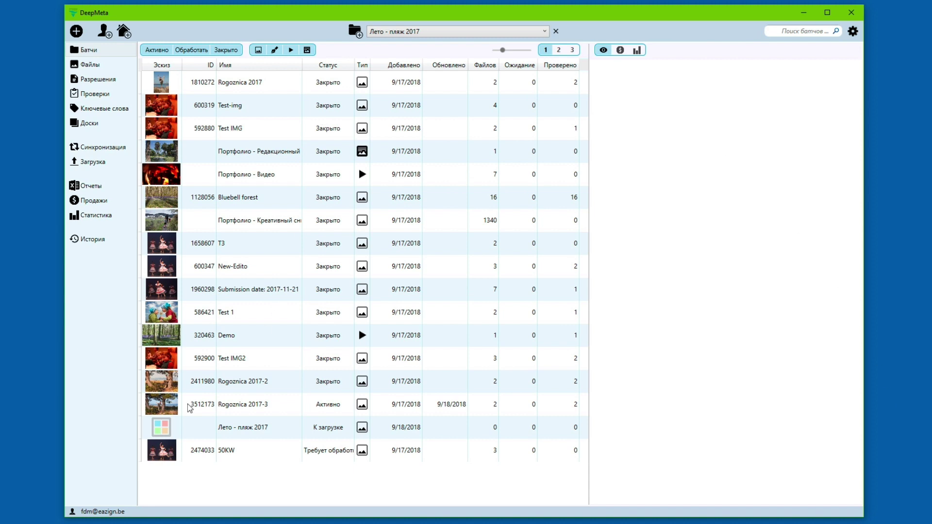
Step: Reselect the Лето - пляж 2017 batch after toggling the Активно filter, and open its empty Files view
click(274, 432)
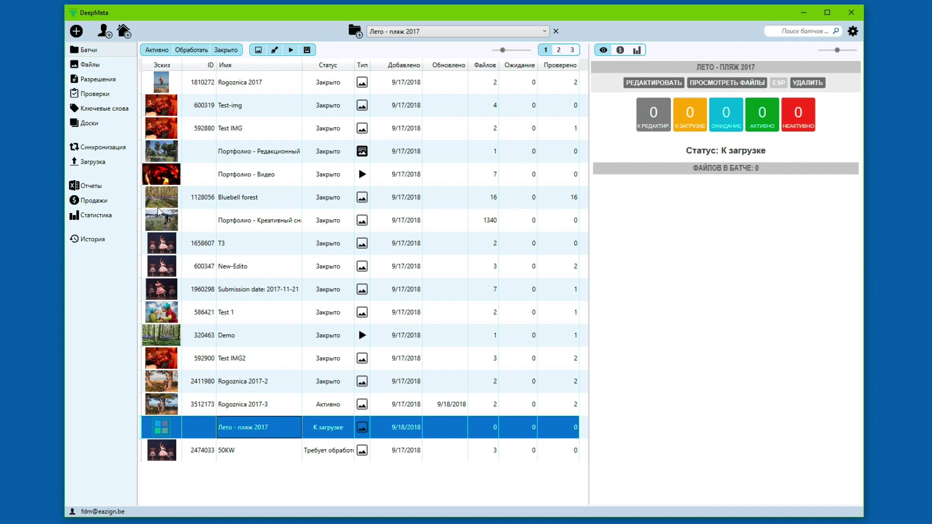
click(150, 51)
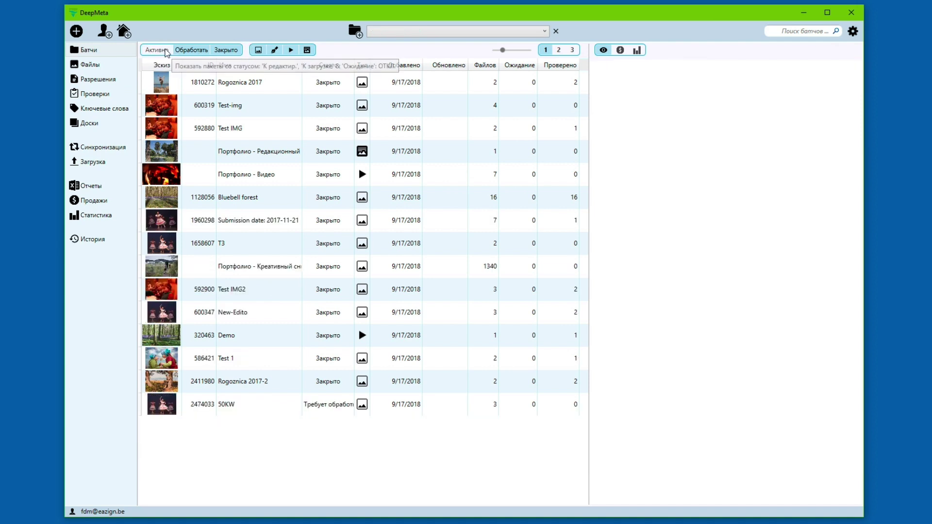
click(157, 51)
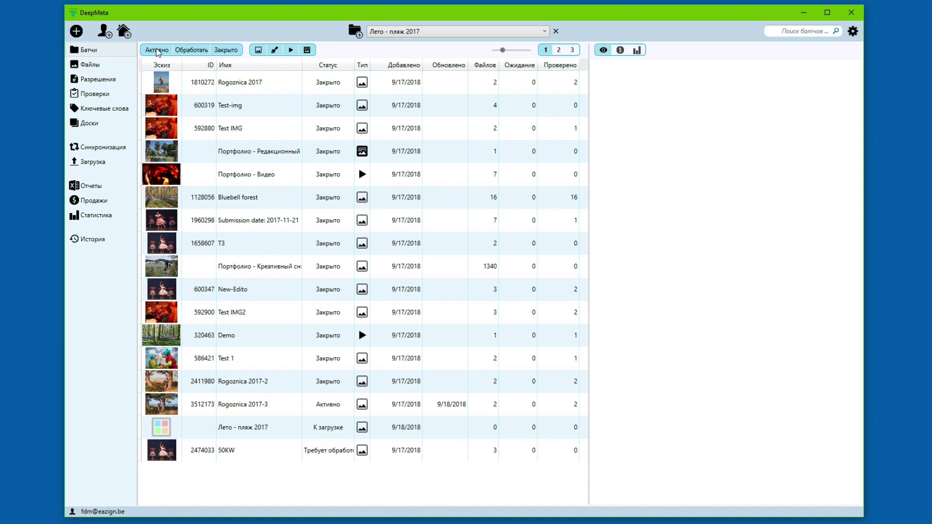
click(248, 430)
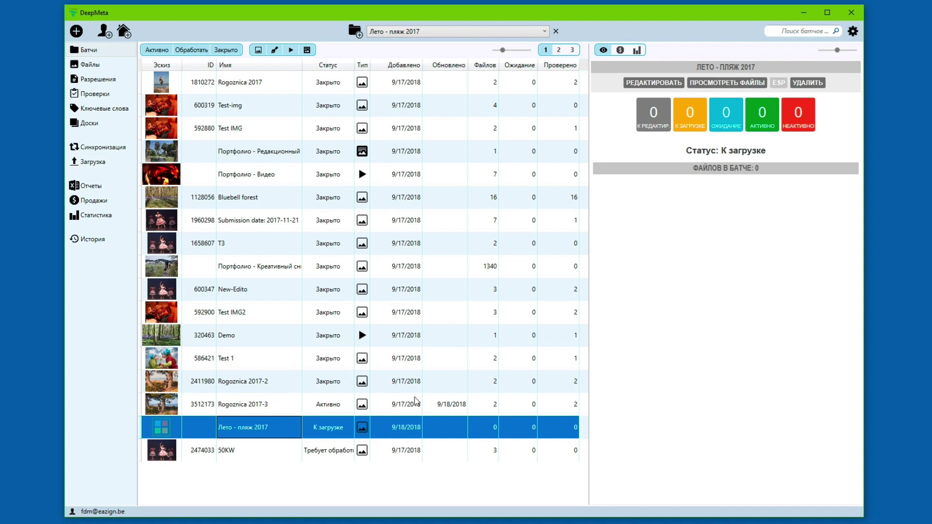
double_click(250, 429)
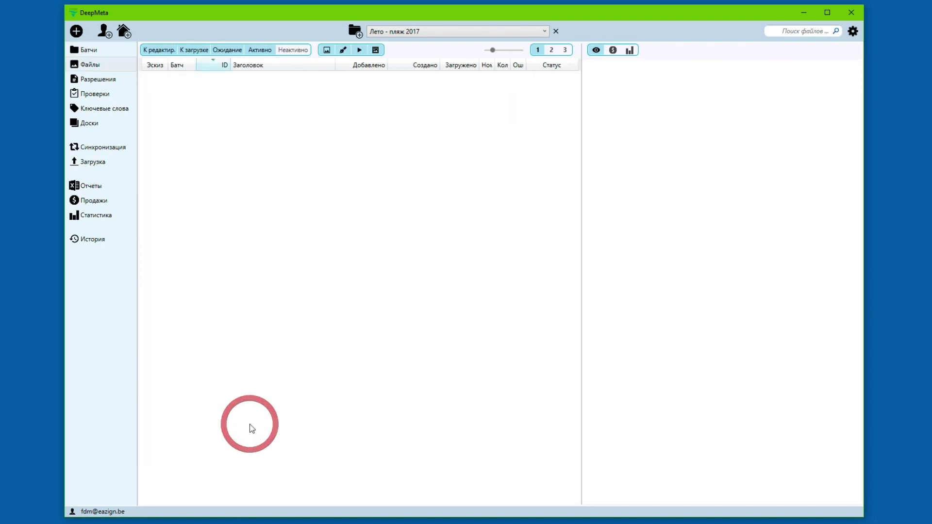
Step: In the files section, keep Лето - пляж 2017 as the working batch
click(107, 64)
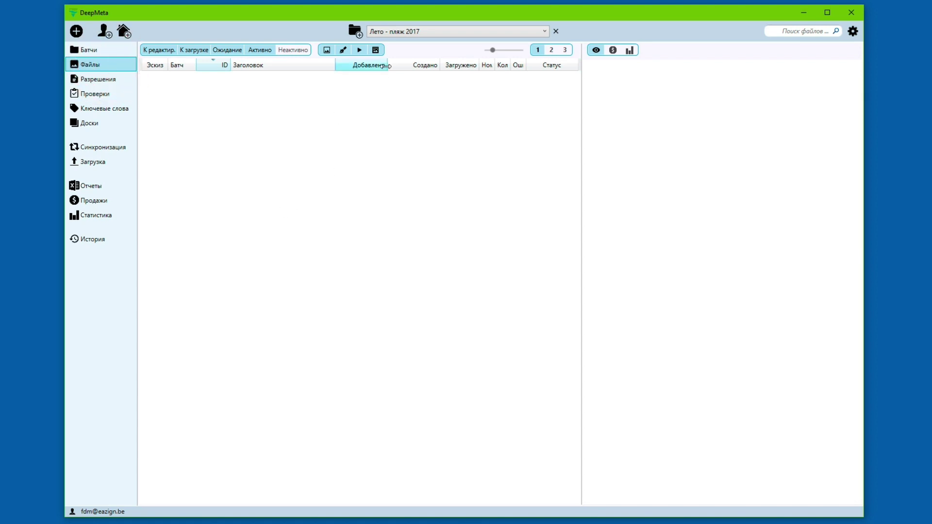
click(545, 32)
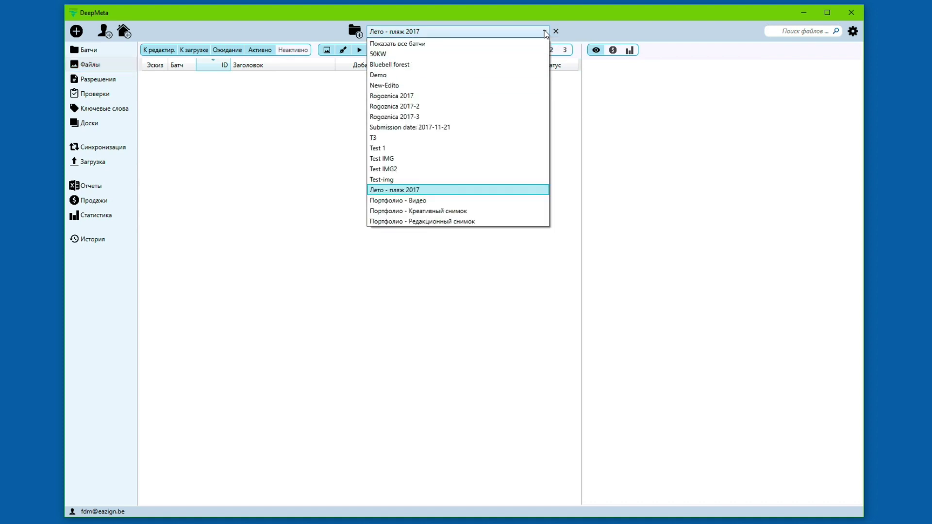
click(545, 32)
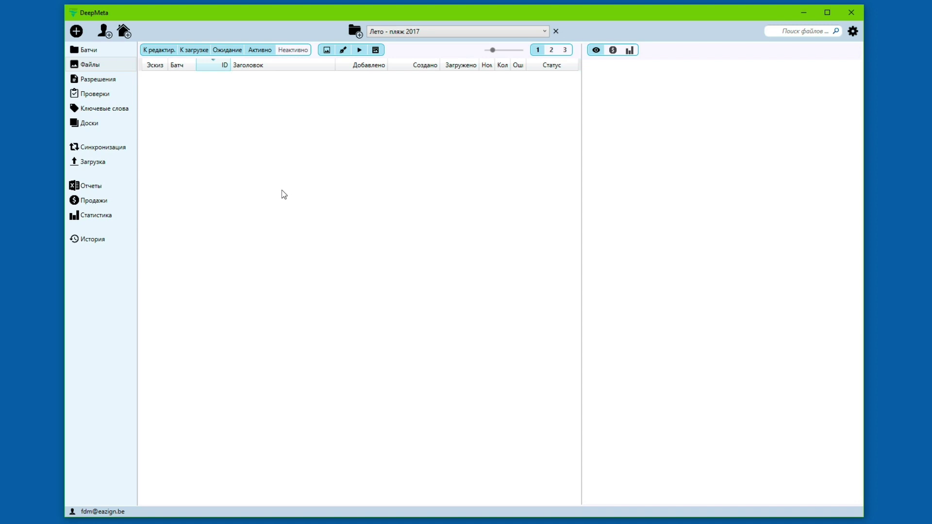
Step: Import IMG_8864, IMG_8927, IMG_9059 and IMG_9012 from Beach shoot 1 into the batch
click(76, 33)
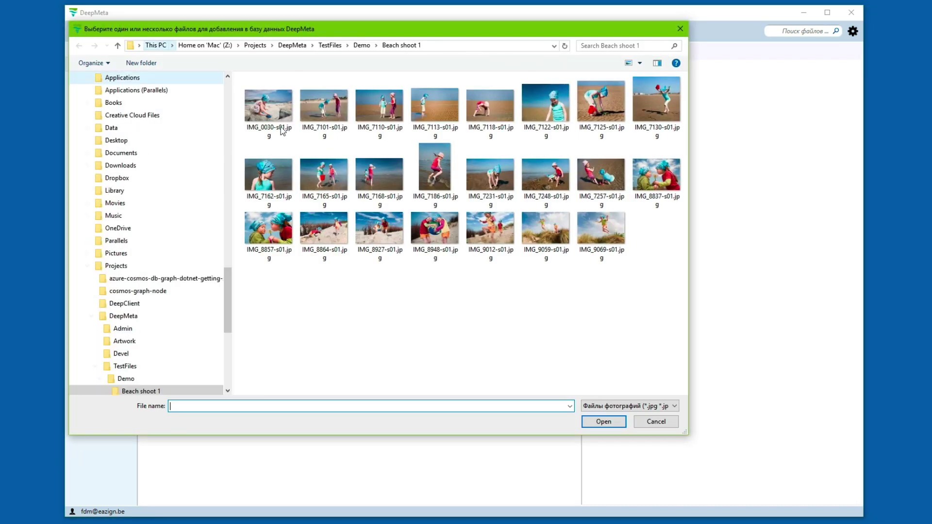
click(320, 241)
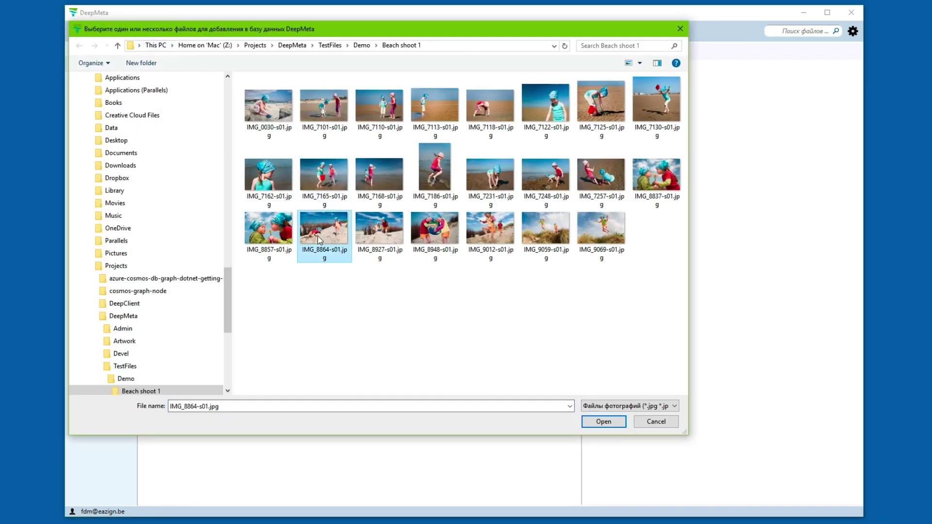
ctrl+click(381, 235)
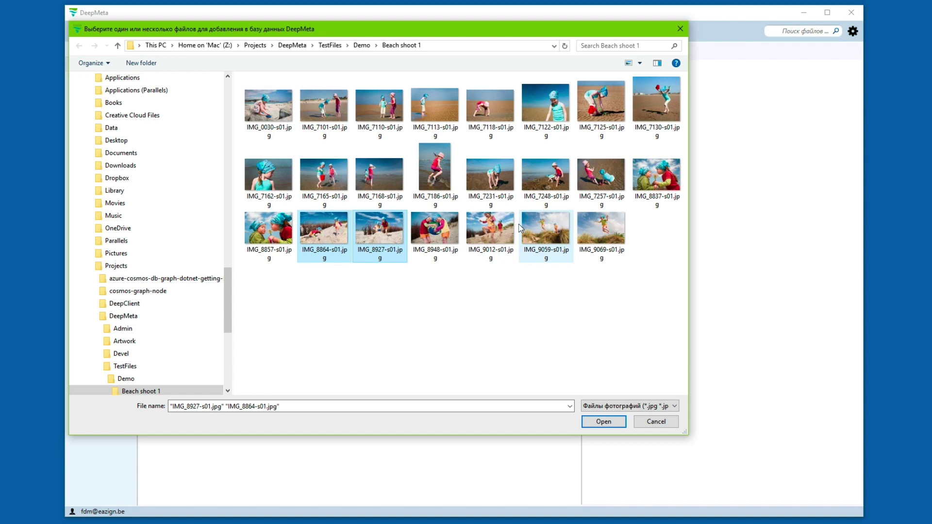
ctrl+click(492, 227)
ctrl+click(554, 228)
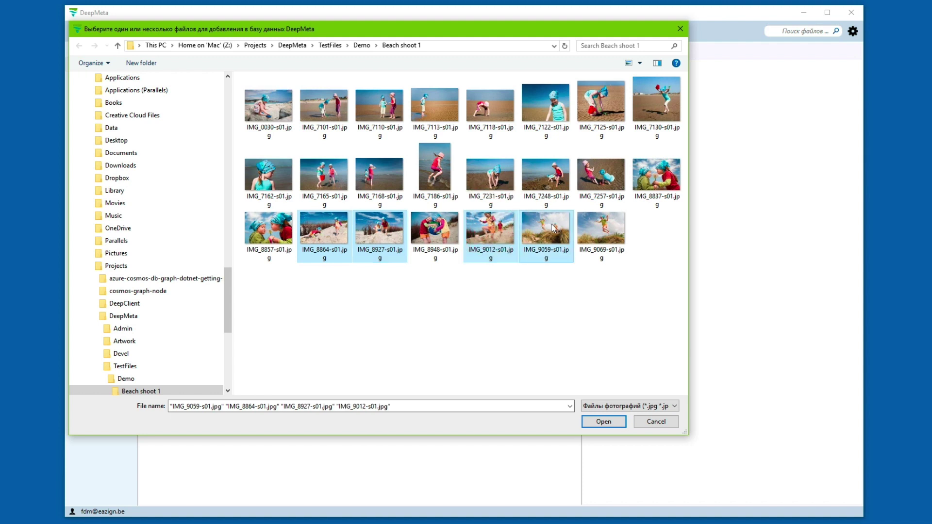
key(Return)
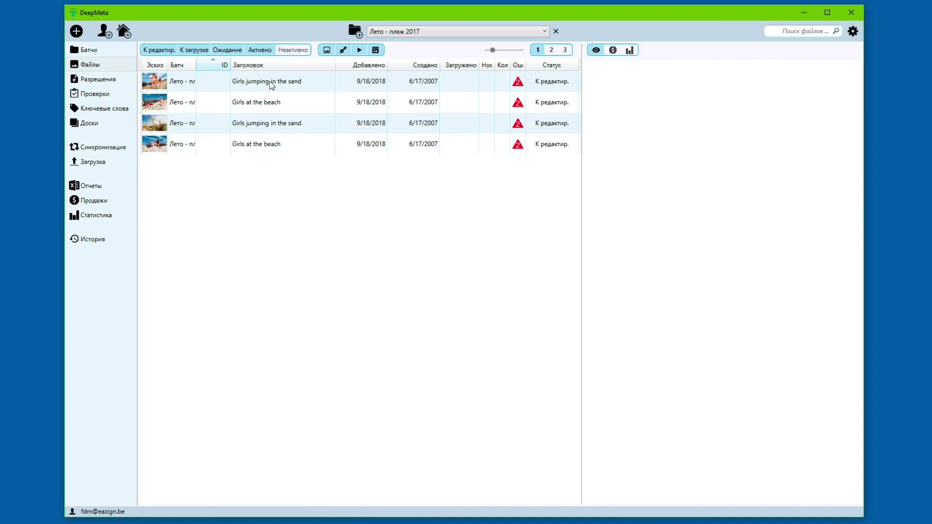
Step: Select the first 'Girls jumping in the sand' file to show its preview, info, errors and keywords
click(270, 83)
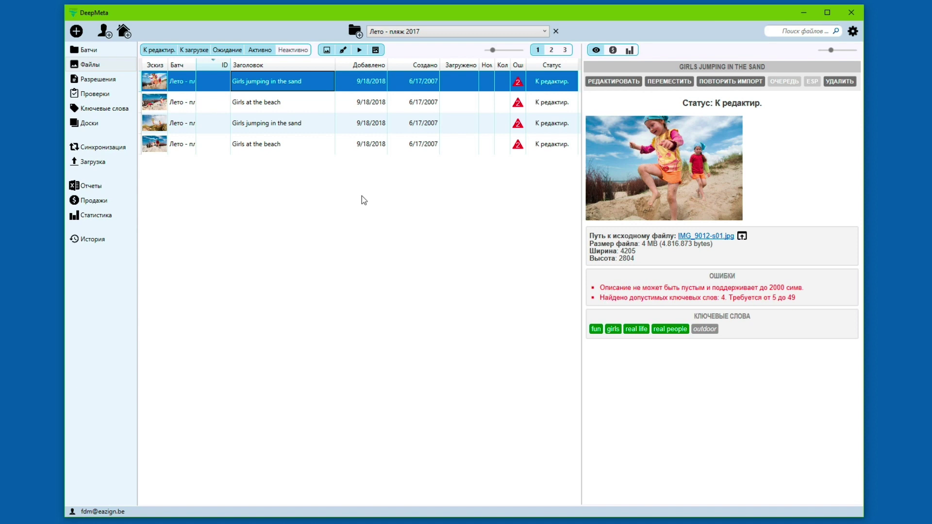
Step: In the IMG9012-s01.jpg editor, enter the description 'Two sisters at the beach'
double_click(302, 81)
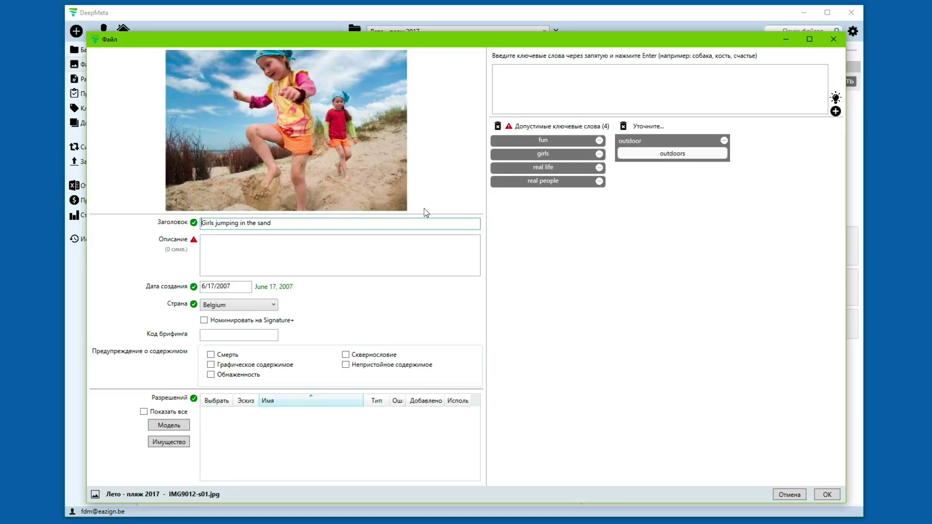
drag(422, 213, 427, 220)
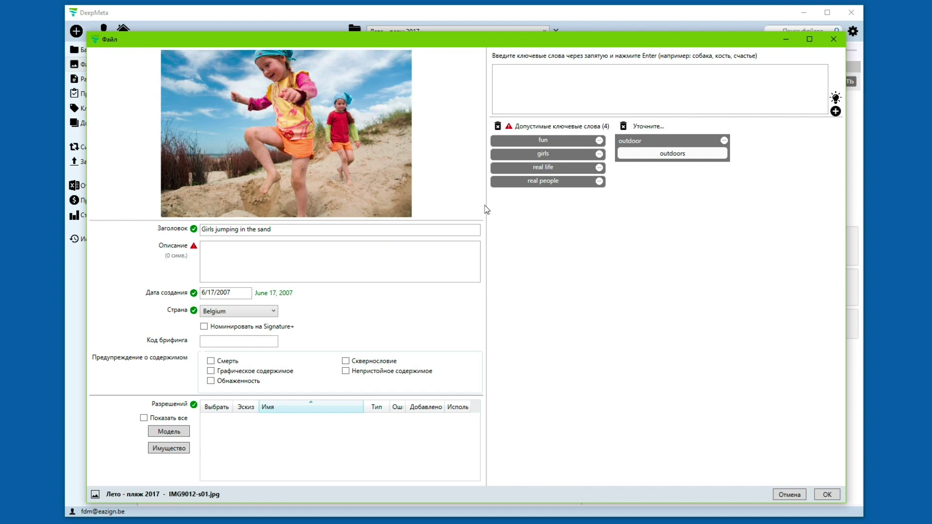
drag(485, 206, 489, 211)
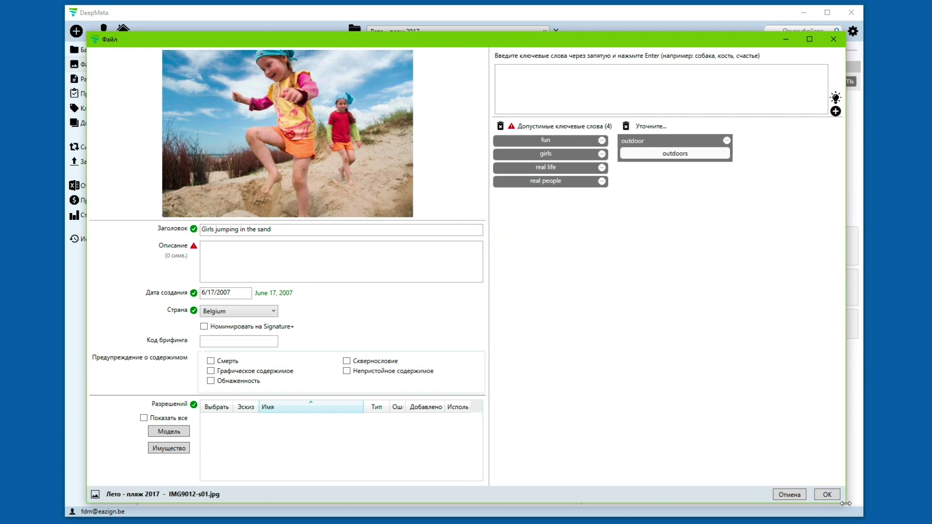
drag(846, 504, 836, 501)
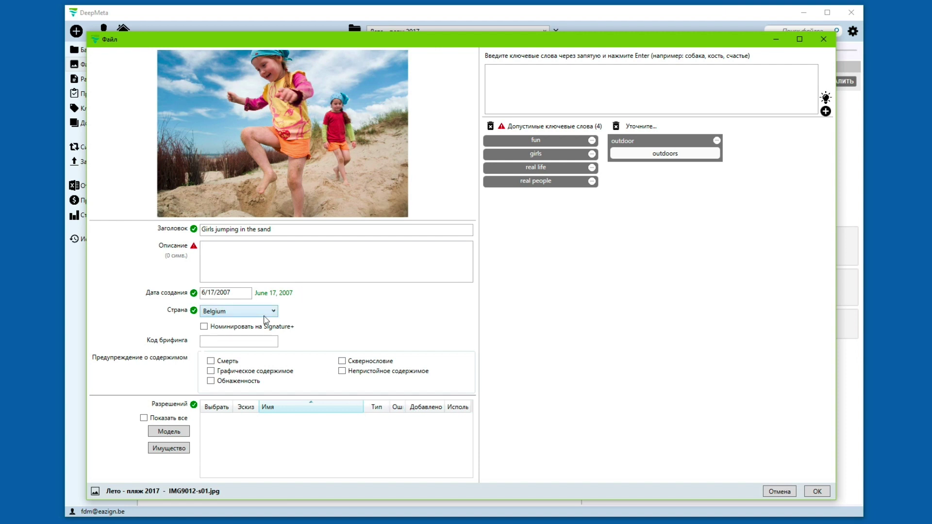
click(219, 261)
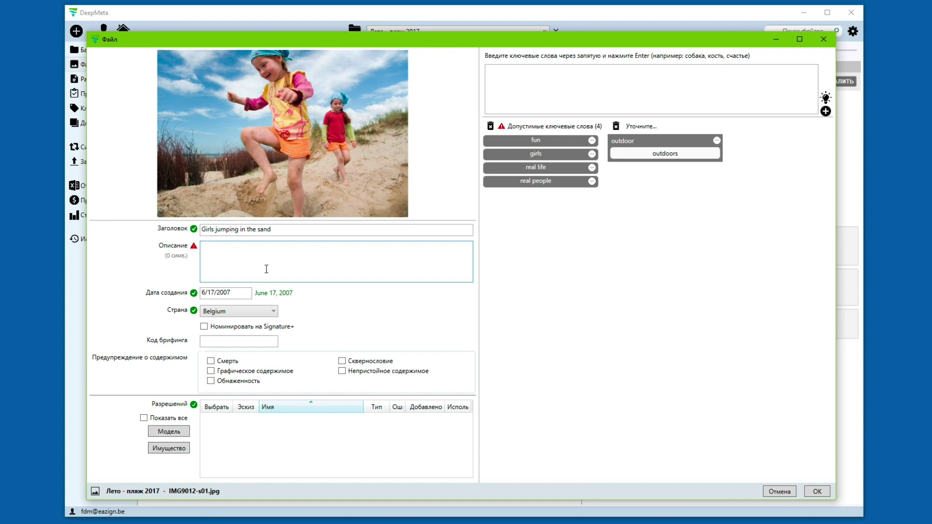
text(Two sisters at the beach)
click(238, 297)
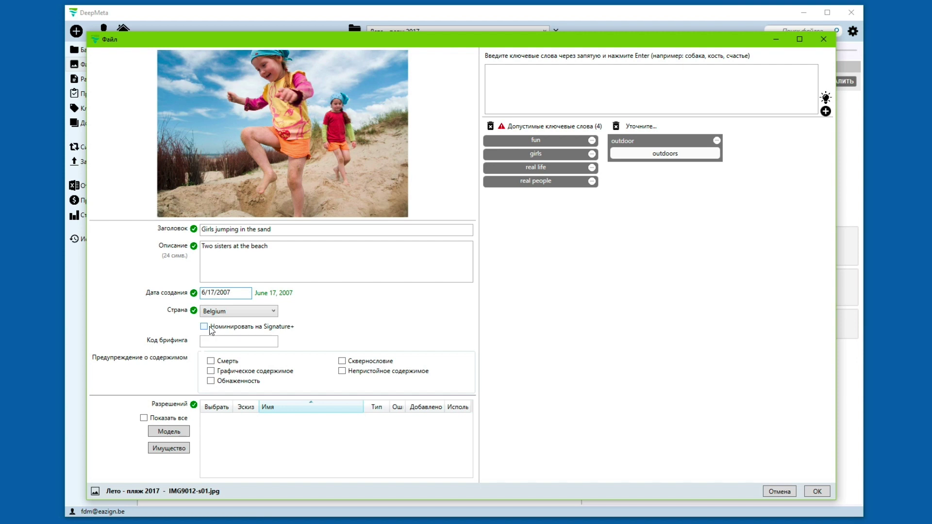
Step: Swap the rejected keyword 'outdoor' for the suggested 'outdoors', leaving five accepted keywords
click(207, 345)
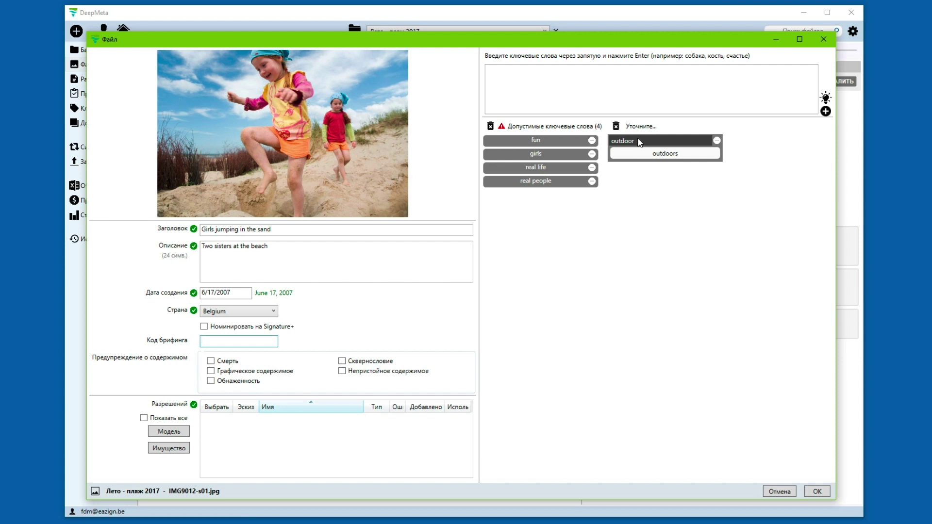
click(666, 155)
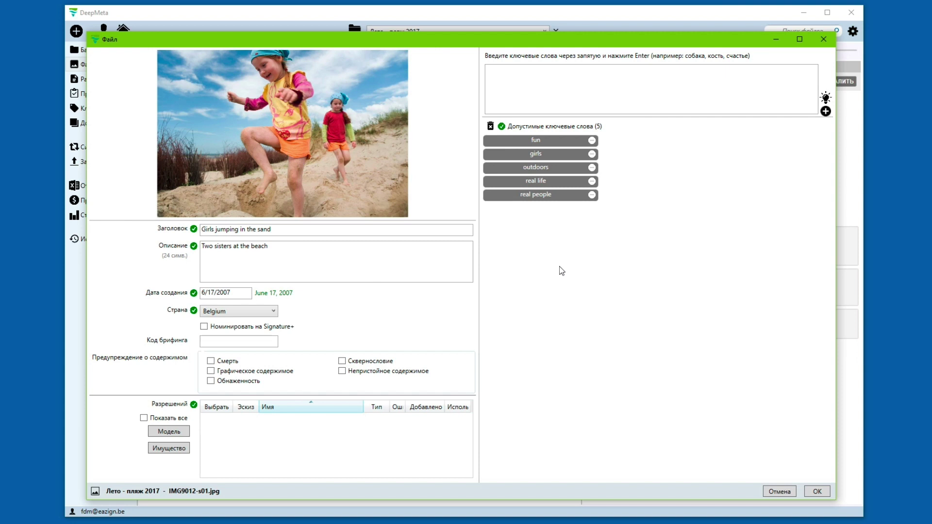
click(543, 77)
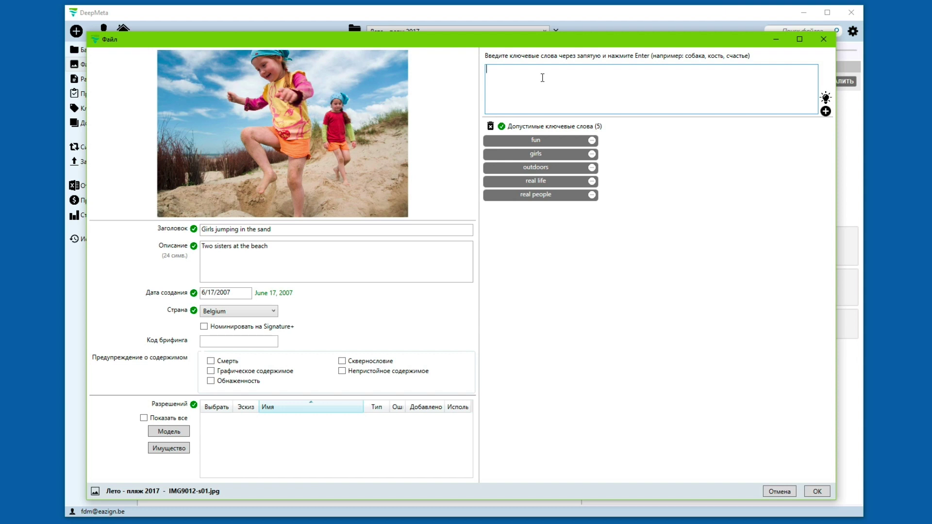
Step: Add keywords 'togetherness' and 'playing' (refined from 'play'), for seven accepted keywords
text(play, togetherness)
key(Return)
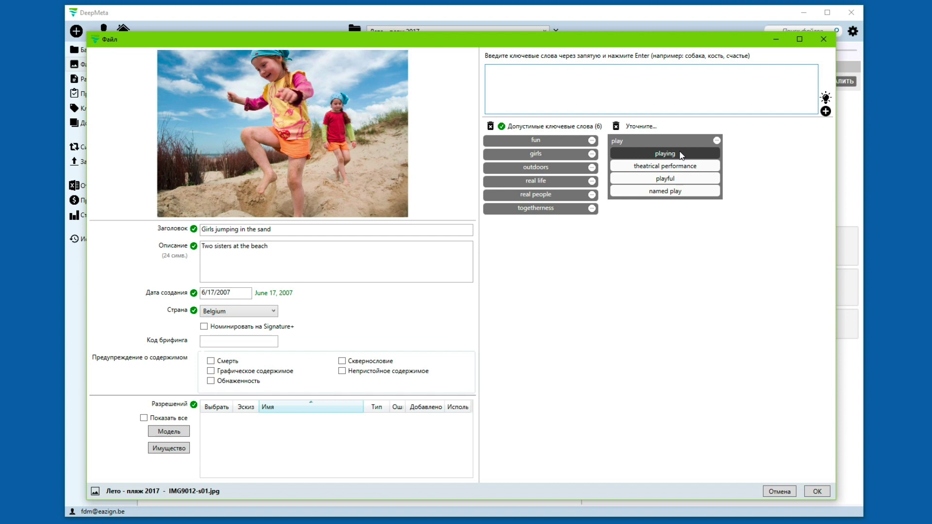
click(681, 154)
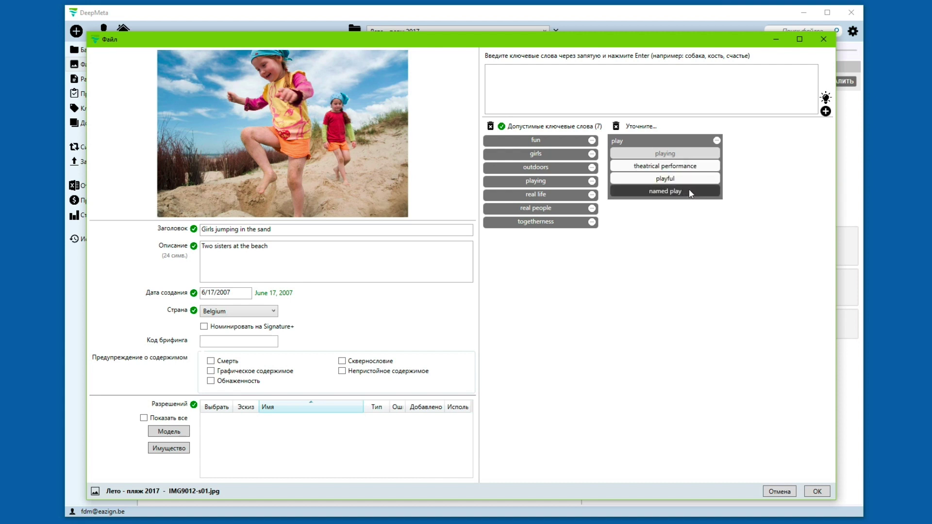
click(717, 141)
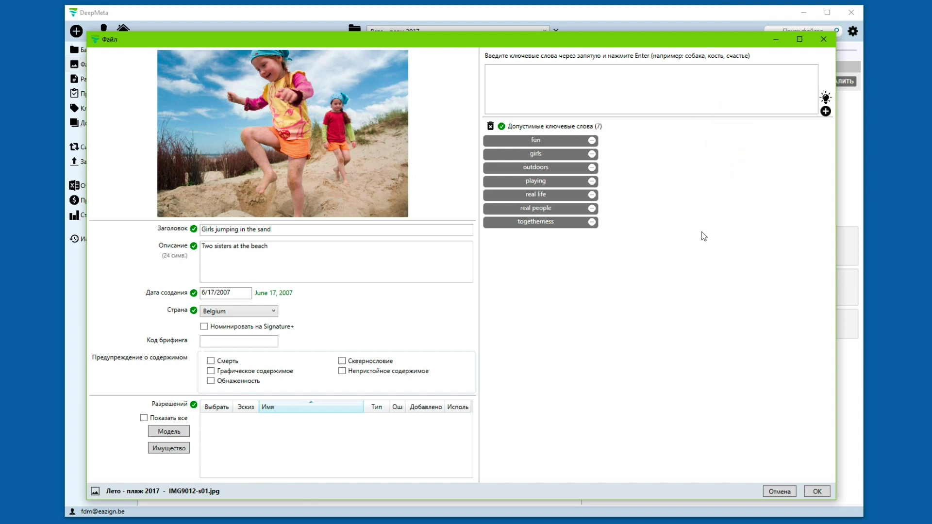
click(581, 89)
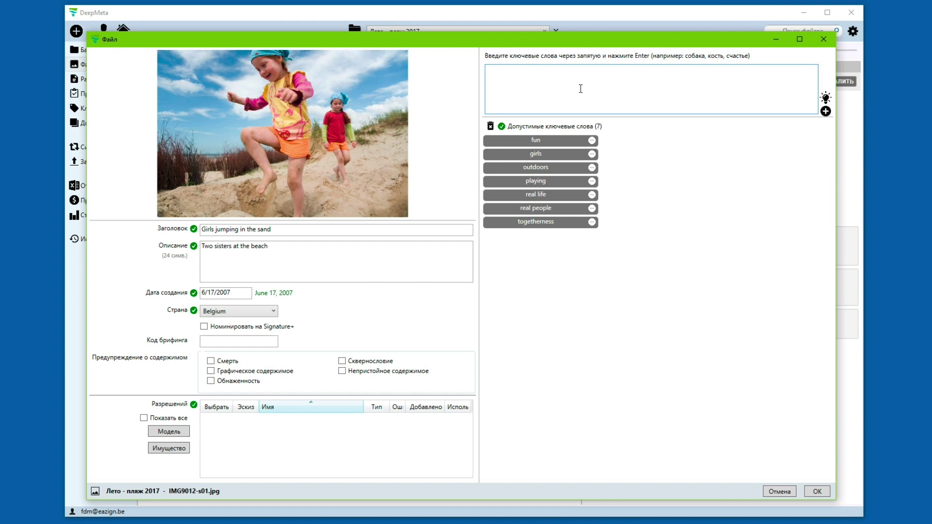
Step: From recommendations for 'summer, activity', add summer, people, happiness, enjoyment, females and cheerful as keywords
text(summer, activity)
click(825, 98)
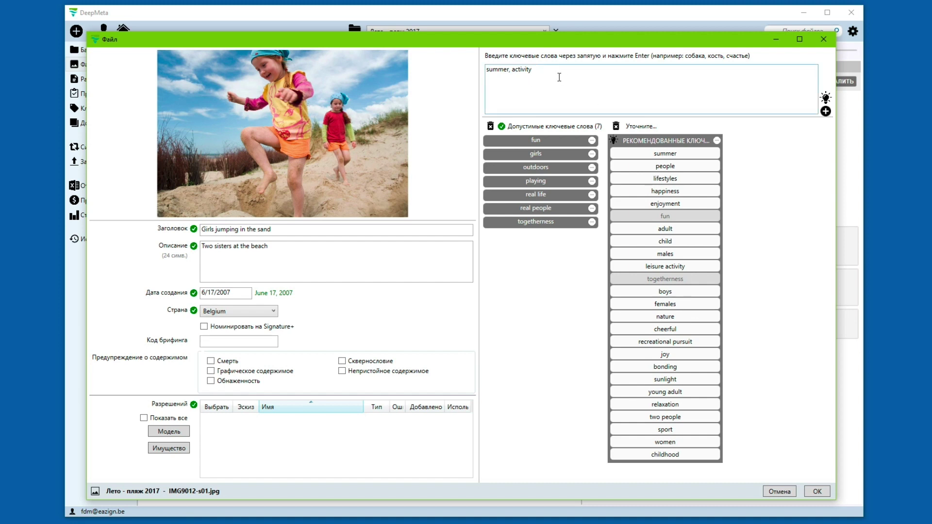
click(674, 155)
click(671, 167)
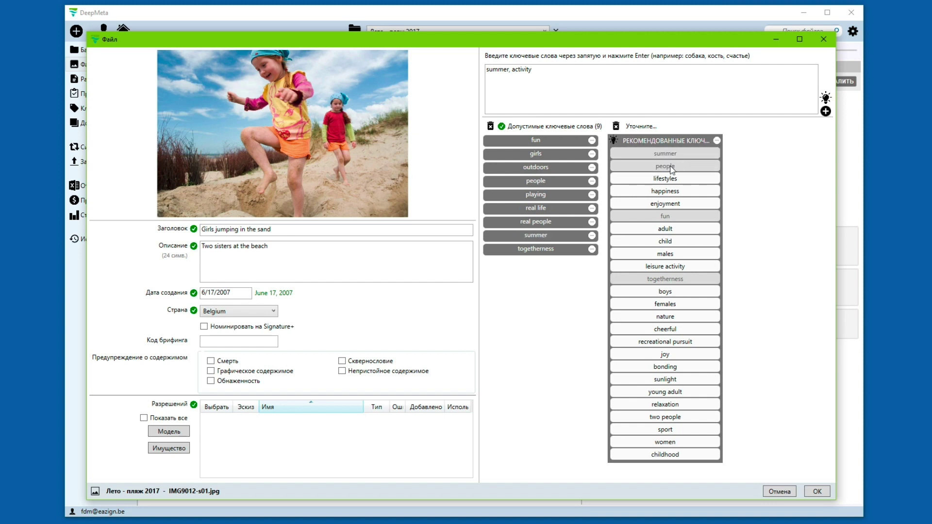
click(670, 190)
click(678, 206)
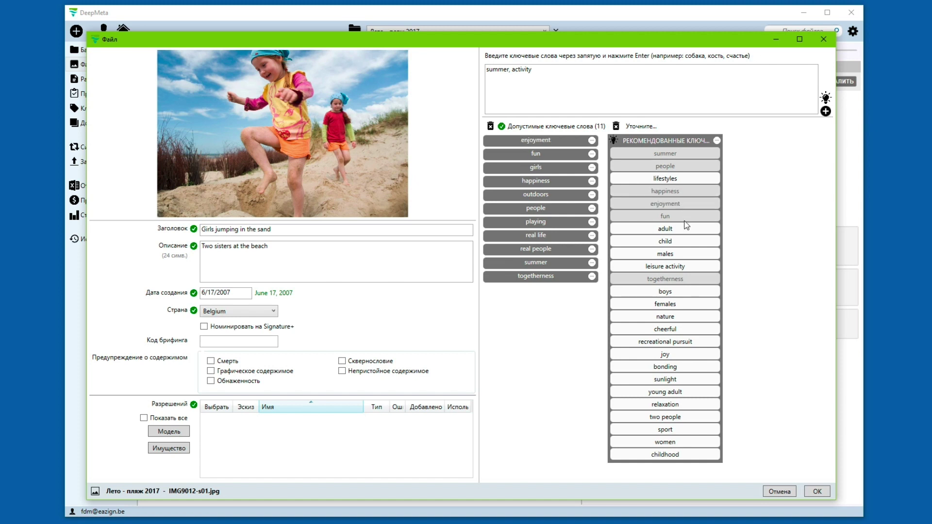
click(690, 307)
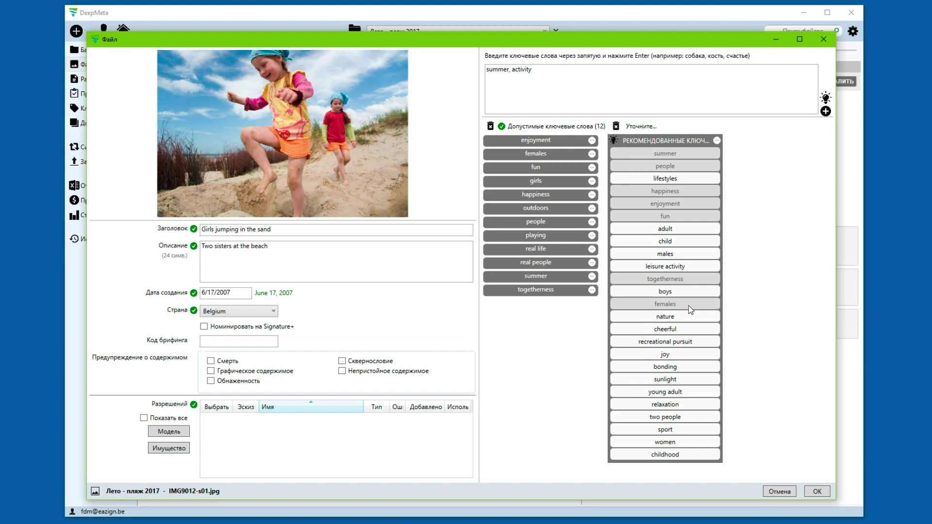
click(682, 330)
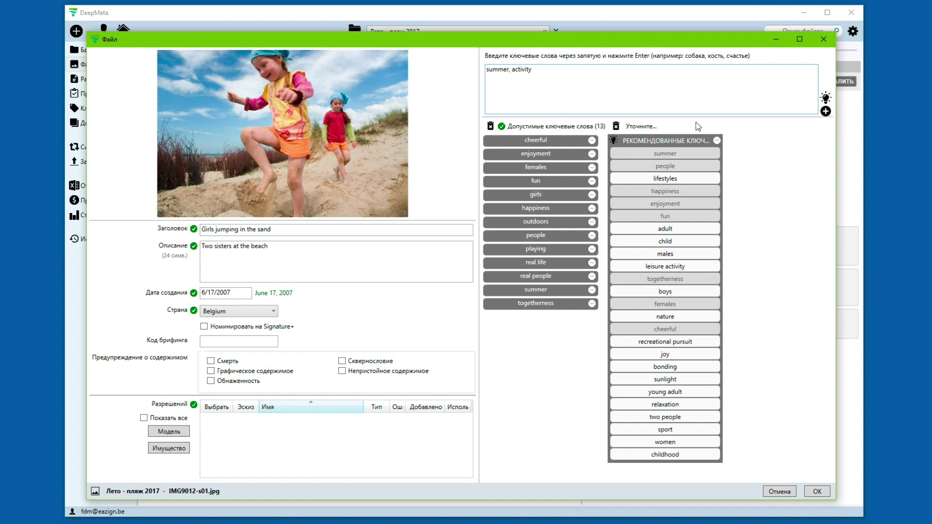
click(717, 141)
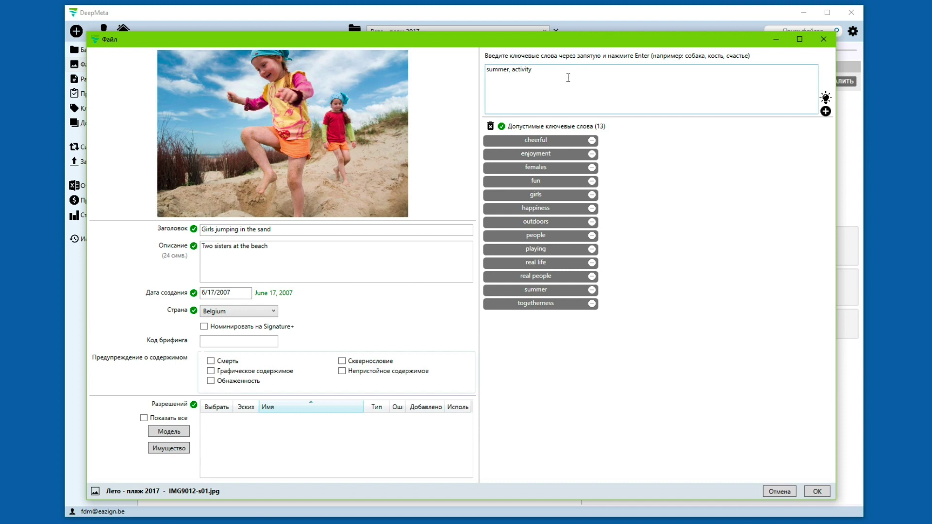
Step: Clear the leftover keyword text and add 'sand' from fresh recommendations
click(552, 73)
key(BackSpace)
key(BackSpace)
key(BackSpace)
key(BackSpace)
key(BackSpace)
key(BackSpace)
key(BackSpace)
key(BackSpace)
key(BackSpace)
key(BackSpace)
key(BackSpace)
key(BackSpace)
key(BackSpace)
key(BackSpace)
key(BackSpace)
click(554, 85)
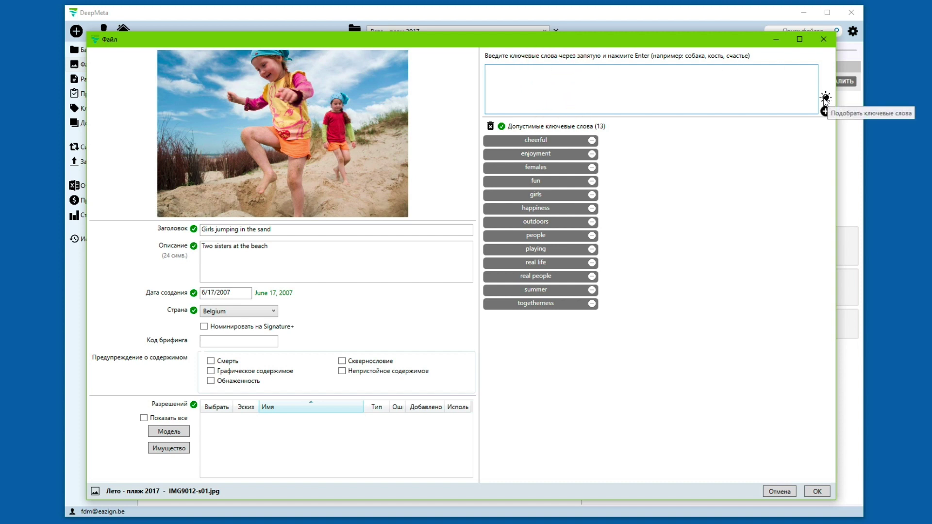
click(598, 92)
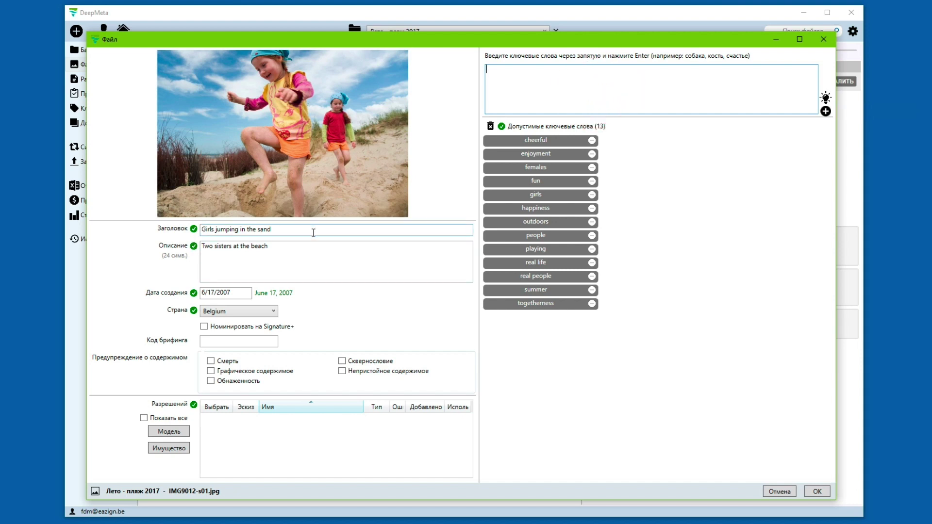
click(825, 97)
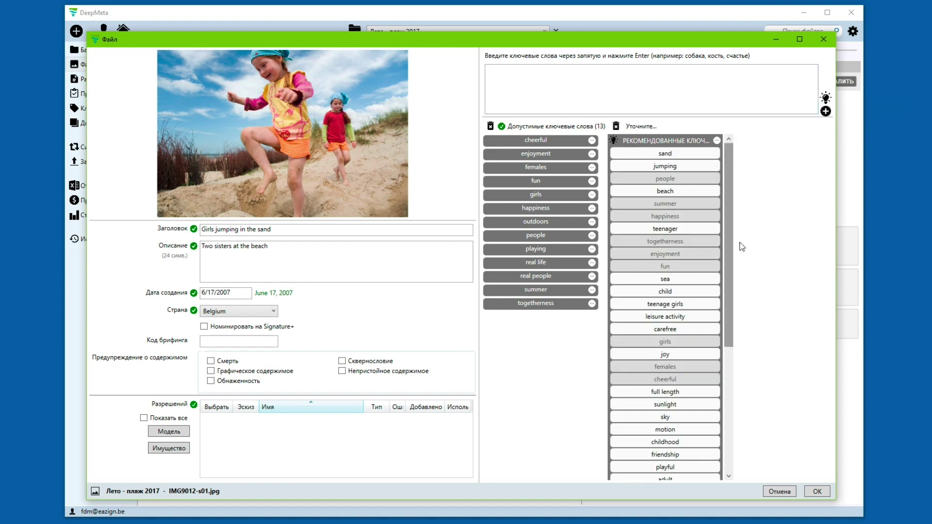
click(651, 154)
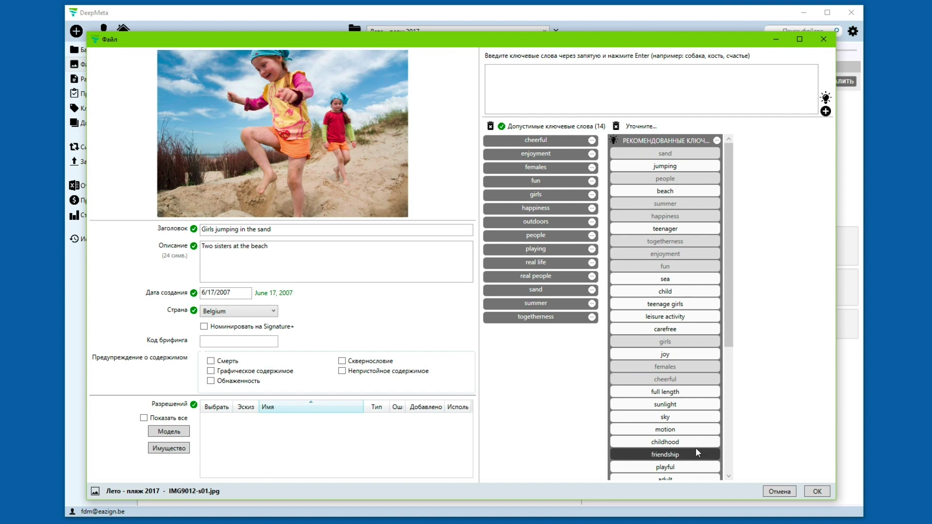
click(717, 141)
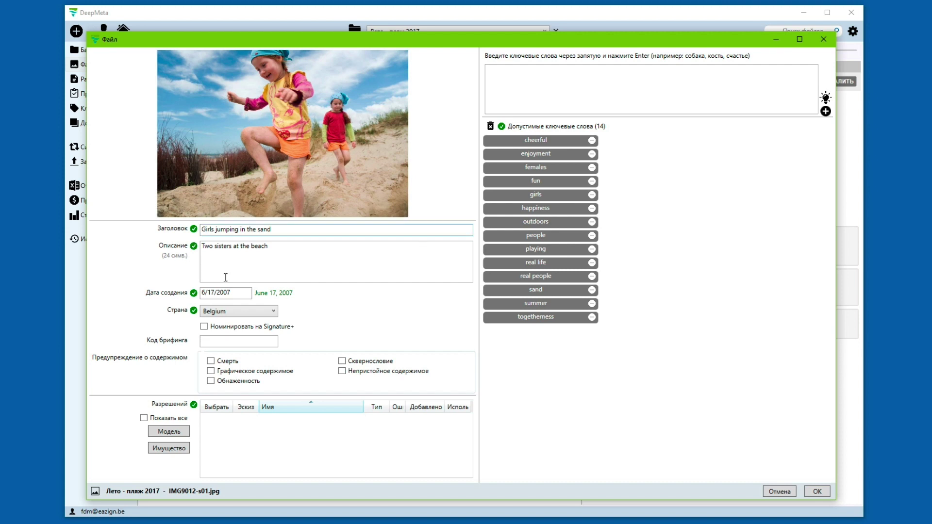
click(169, 431)
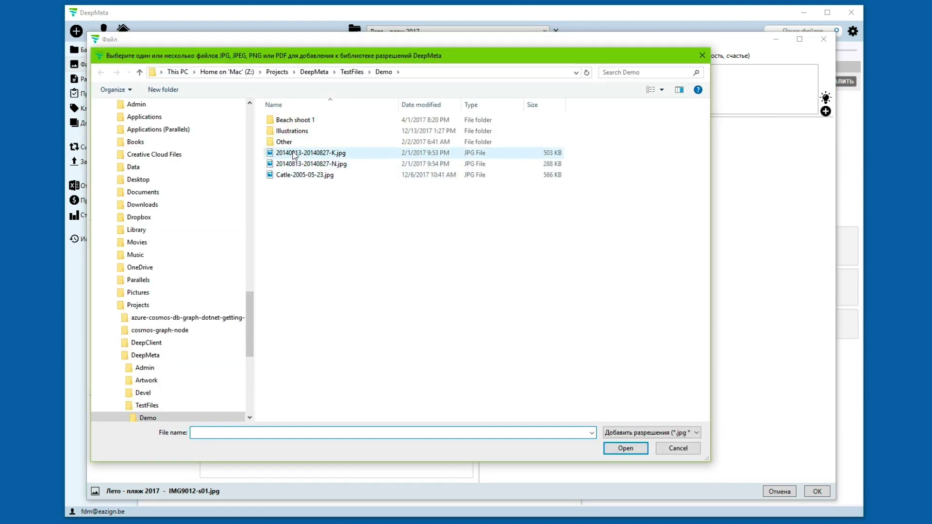
click(294, 153)
key(shift+Down)
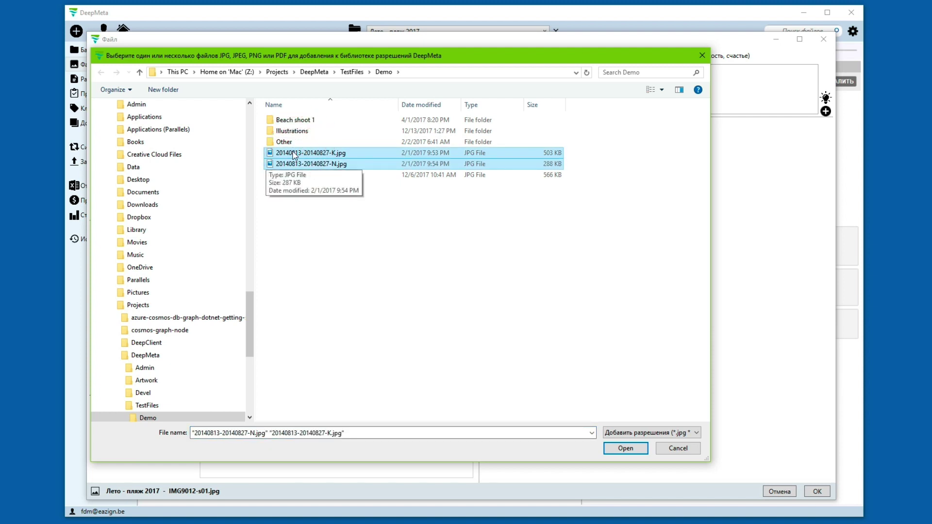
key(Return)
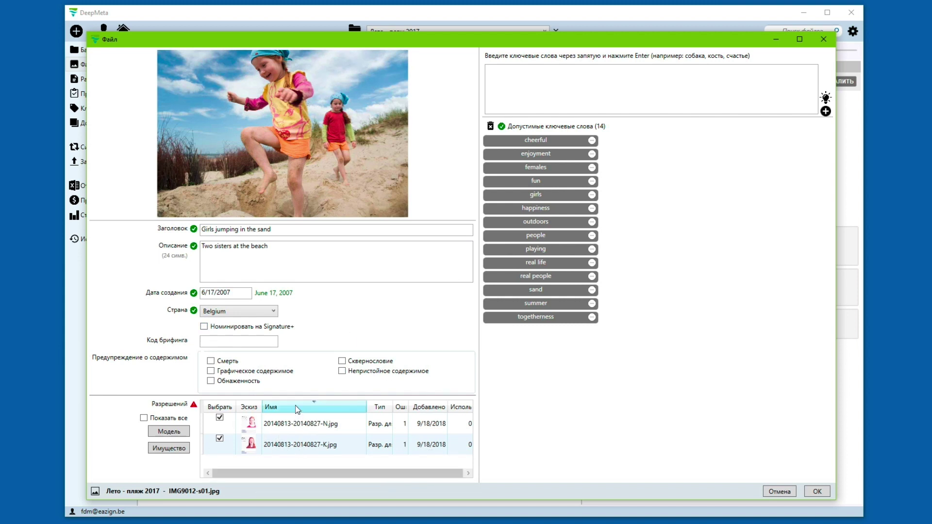
click(281, 406)
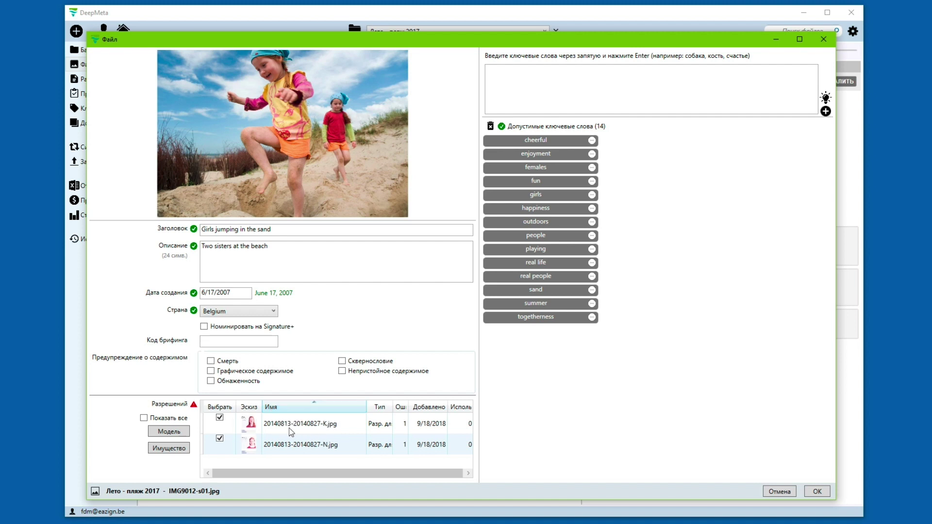
Step: Complete the K release with birth date 1/1/2000 and gender Женский
mouse_move(193, 408)
double_click(310, 429)
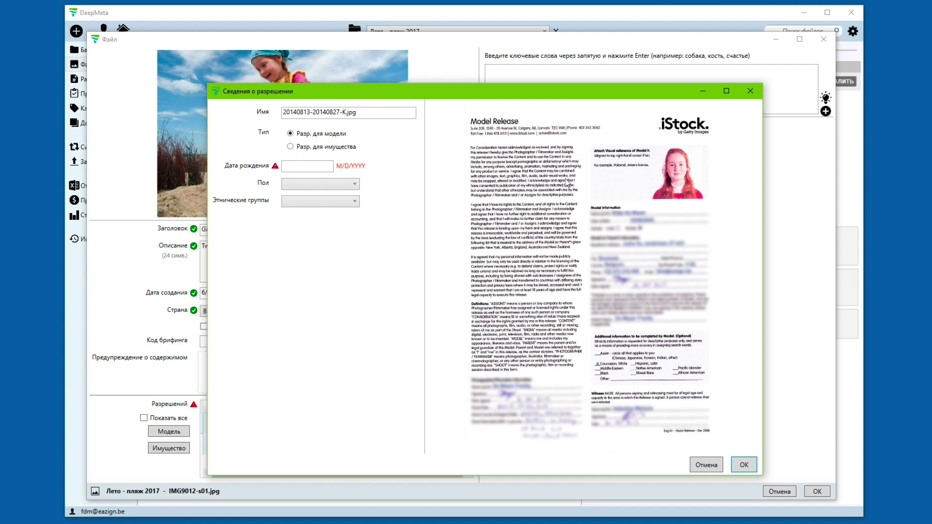
click(295, 166)
text(1/1/2000)
click(295, 183)
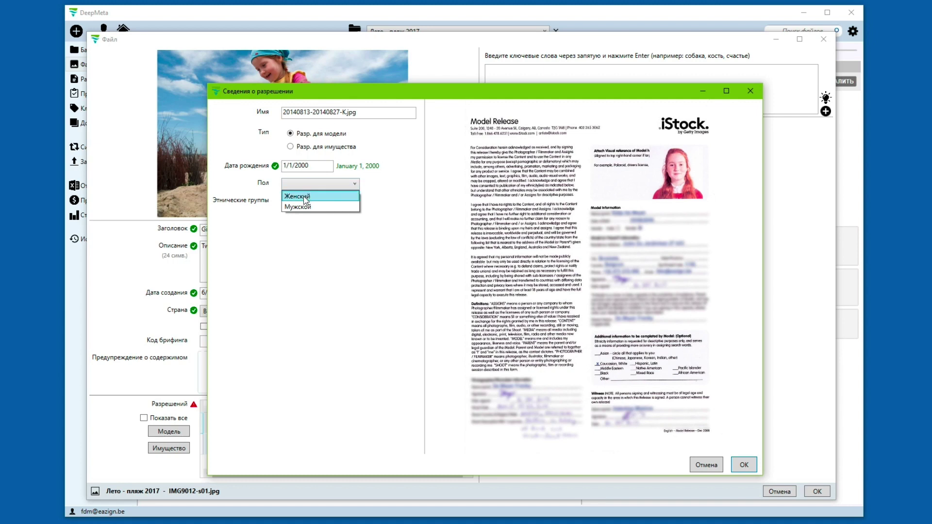
click(305, 196)
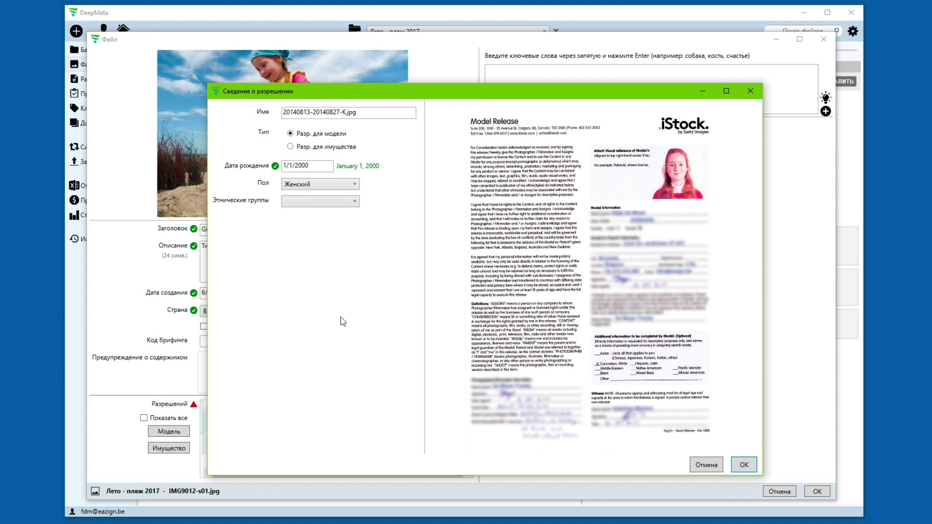
click(744, 466)
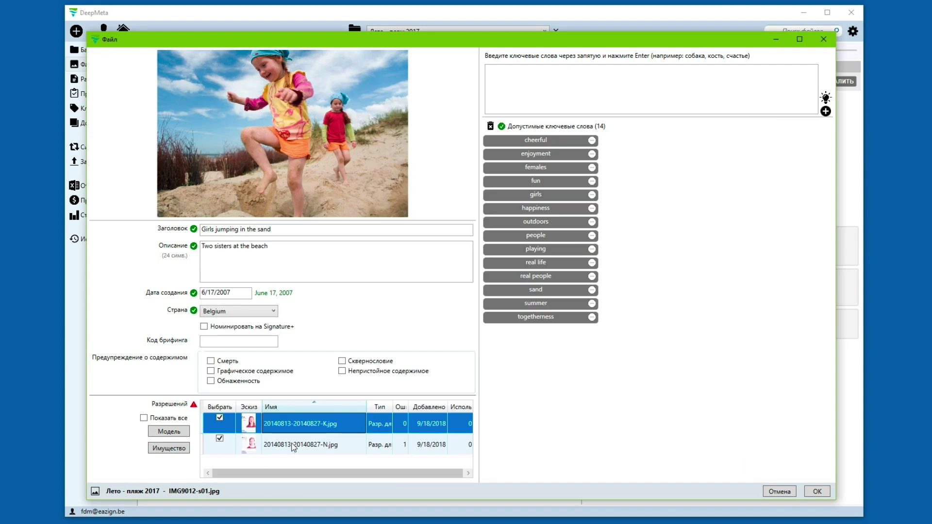
Step: Complete the N release with birth date 2/2/2002 and gender Женский
double_click(293, 448)
click(310, 166)
text(2/2/2002)
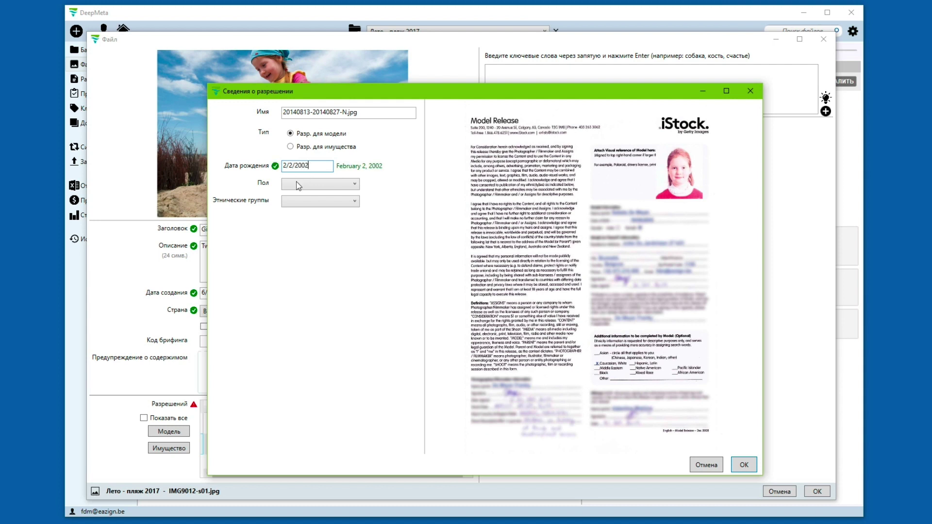
click(296, 183)
click(316, 196)
click(745, 465)
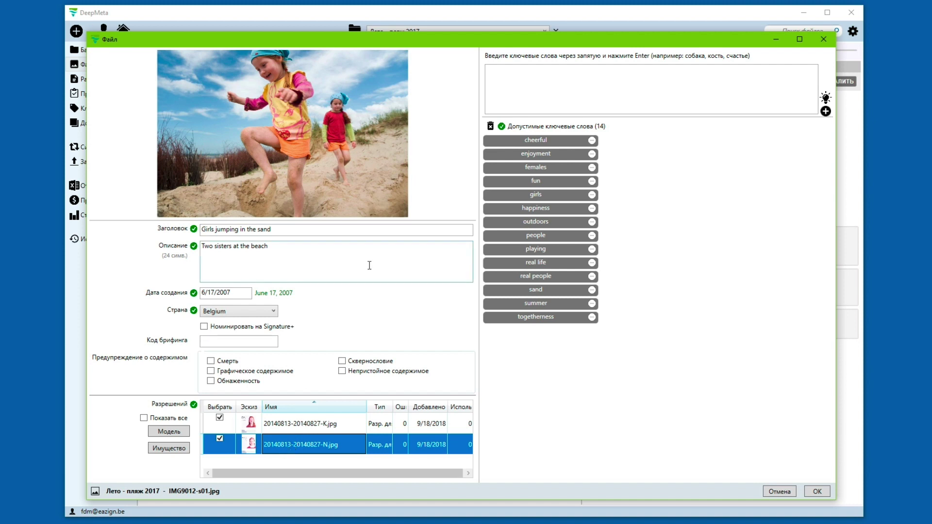
Step: Save the first photo's metadata and copy it
click(817, 492)
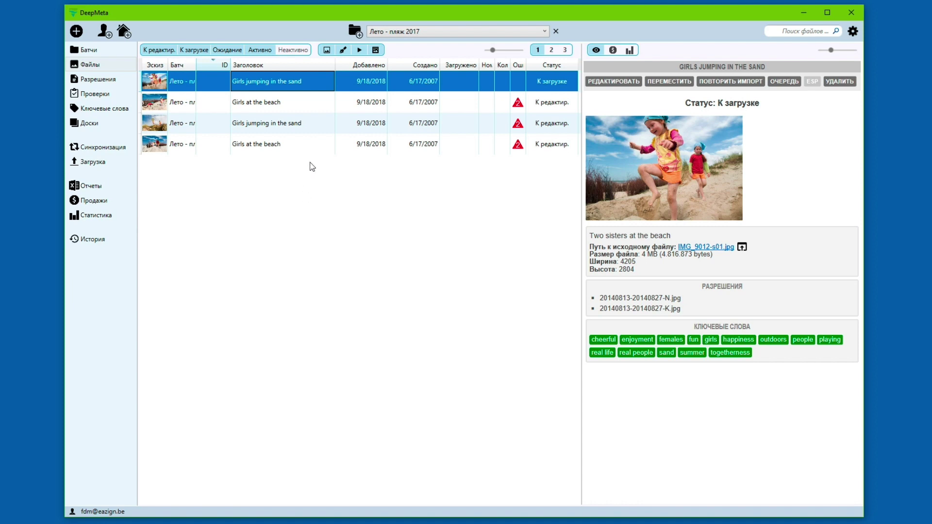
right_click(304, 80)
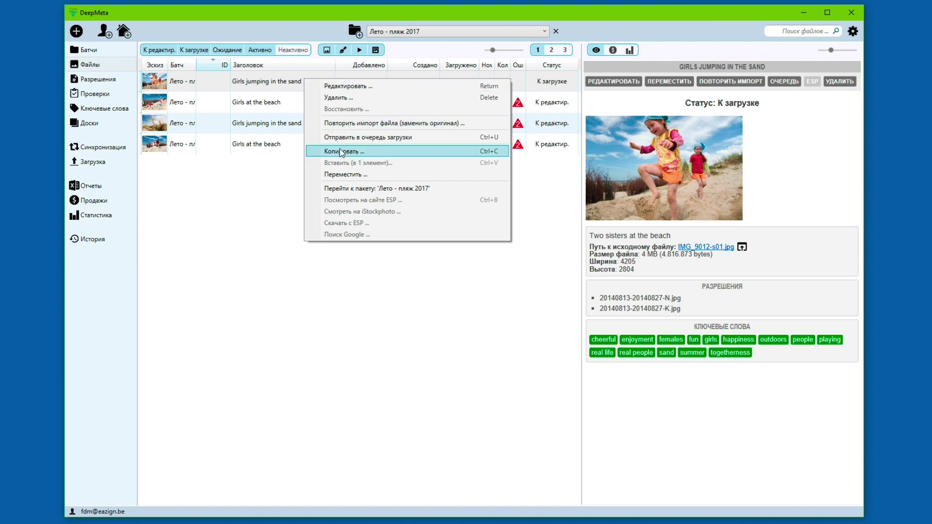
click(341, 151)
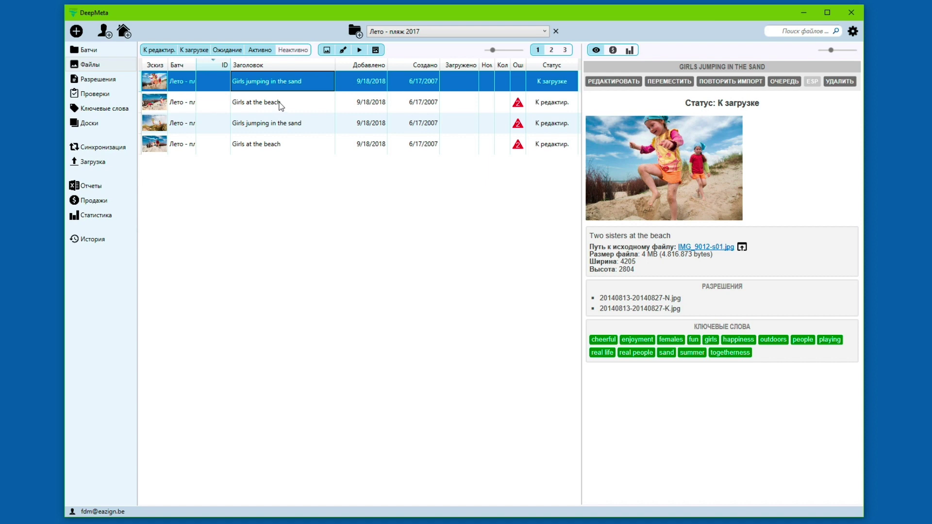
Step: Paste the copied title, keywords, releases and country into photos 2–4
click(278, 102)
key(shift+Down)
key(shift+Down)
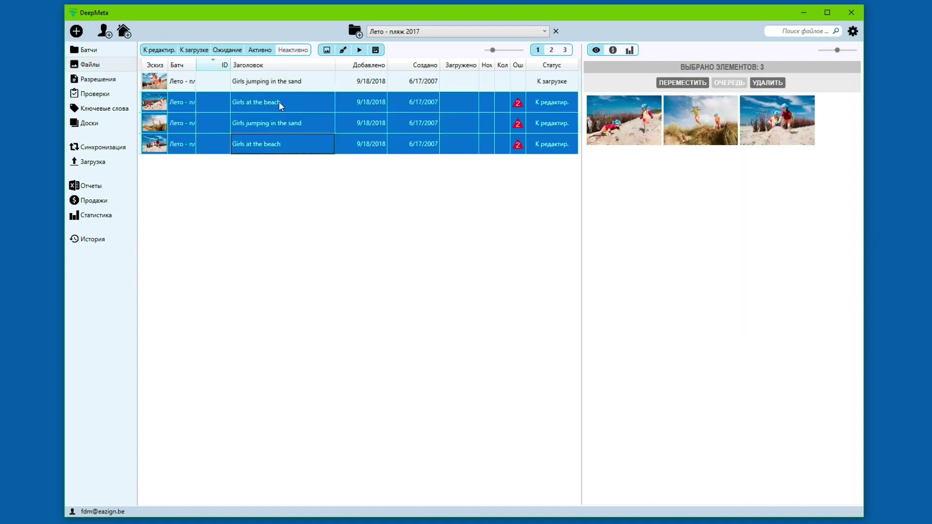
right_click(279, 101)
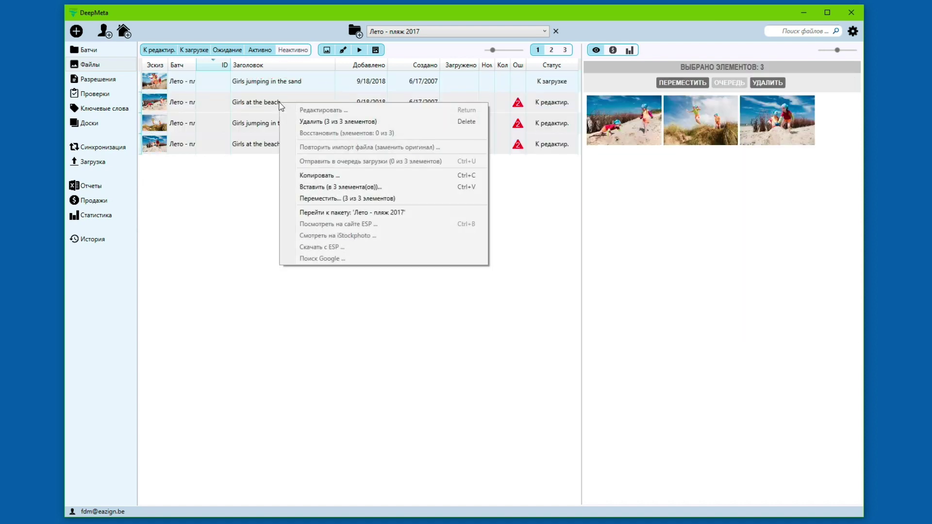
click(317, 188)
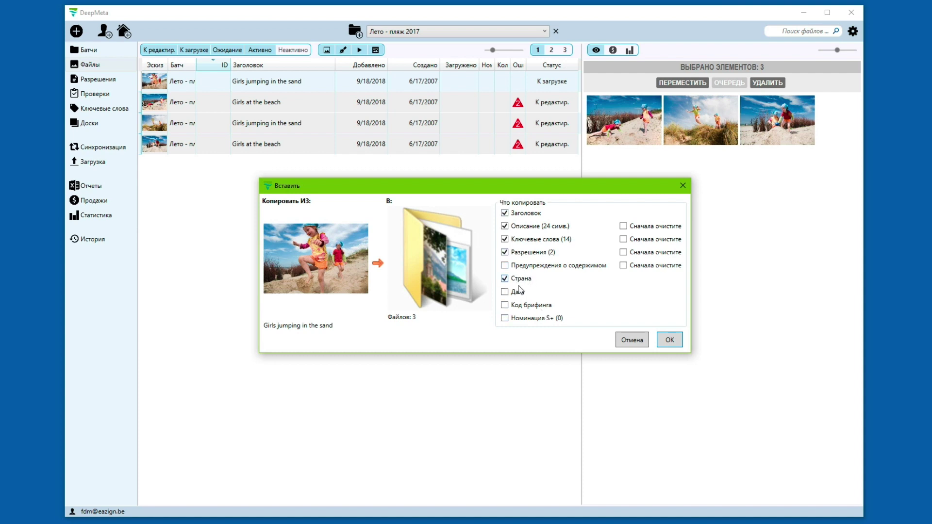
click(671, 340)
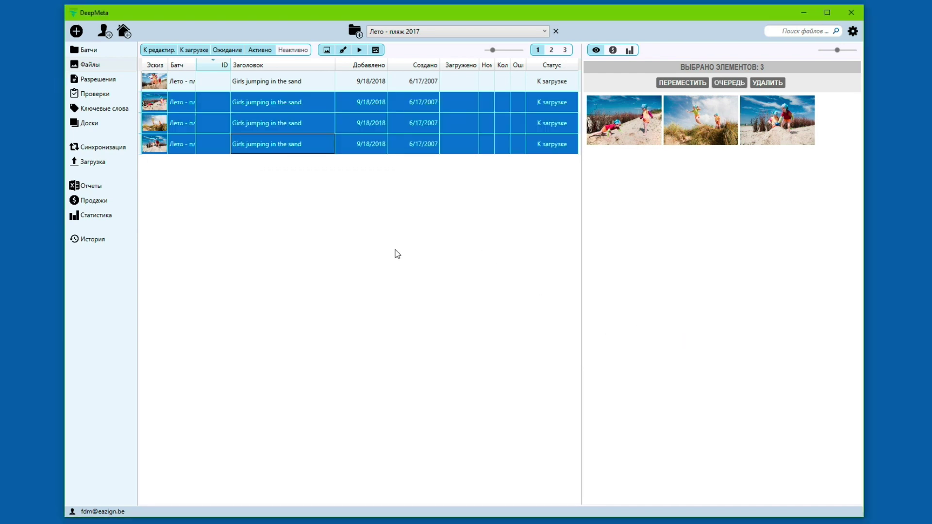
click(298, 100)
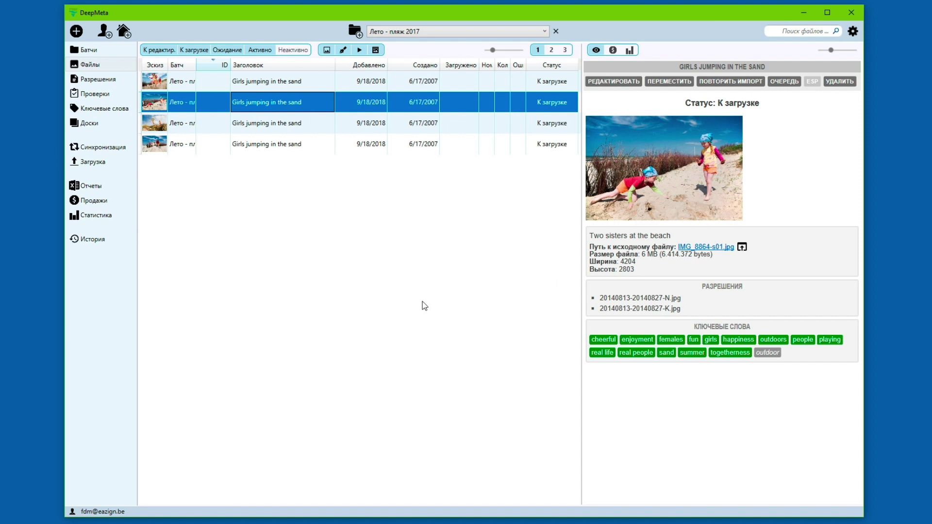
Step: Add the keyword 'jumping' to the third photo, IMG9059-s01.jpg, and save it
double_click(281, 99)
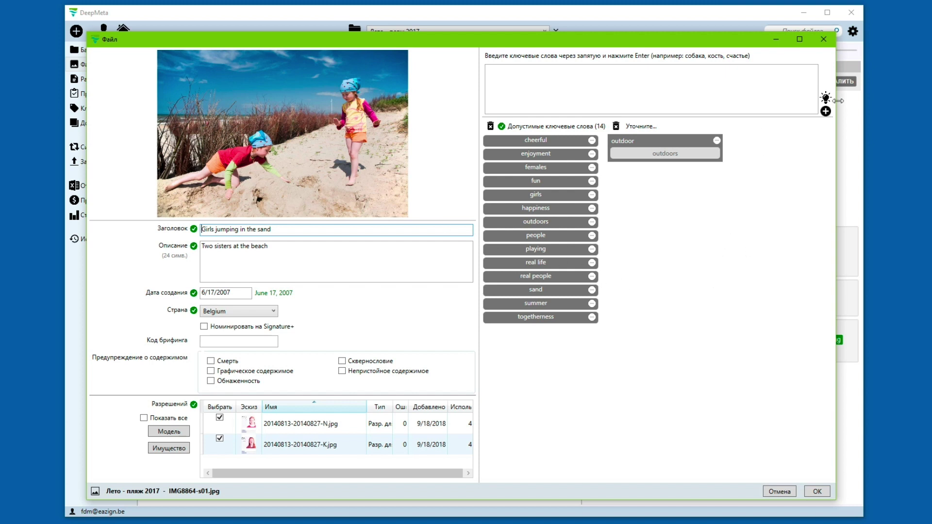
click(823, 39)
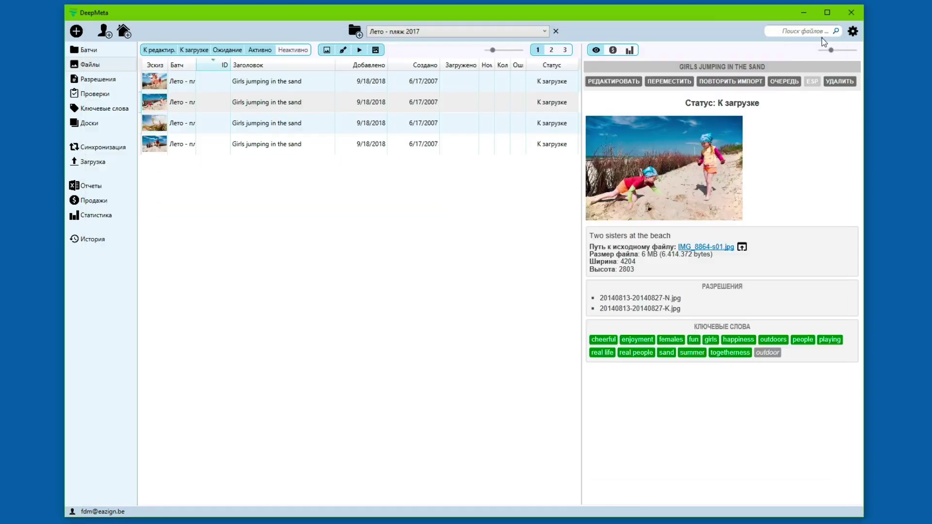
click(275, 124)
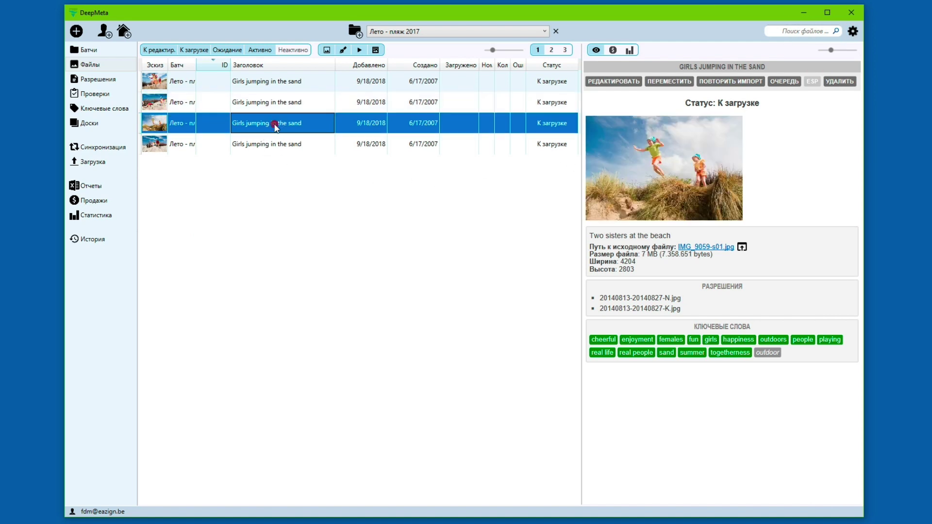
double_click(275, 124)
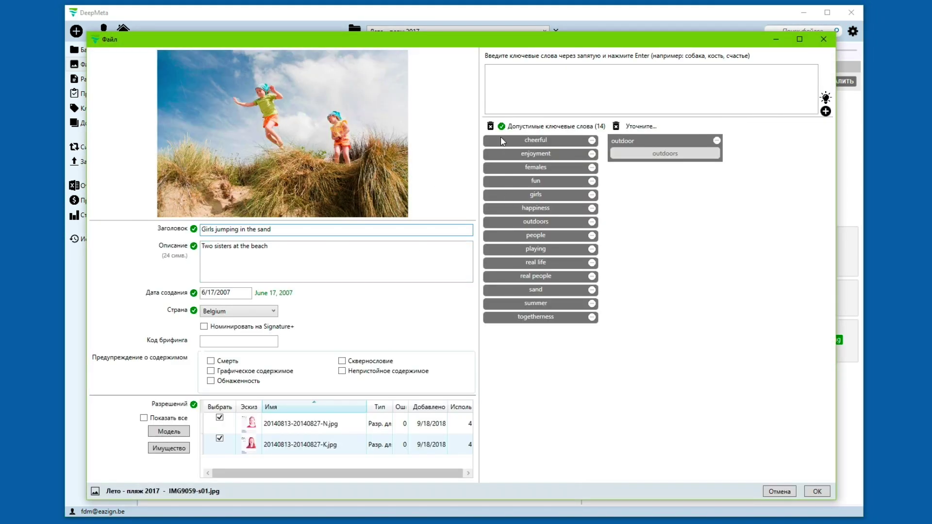
click(555, 83)
text(jumping)
key(Return)
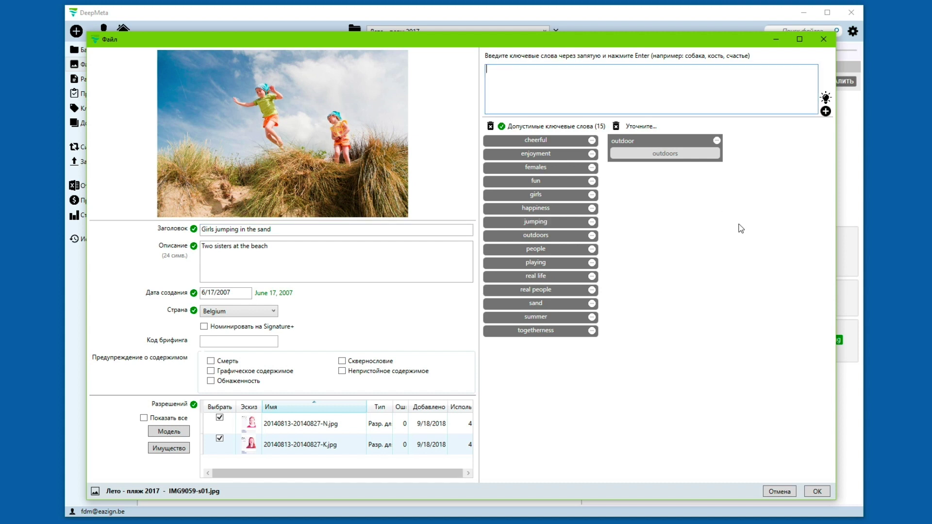
click(818, 492)
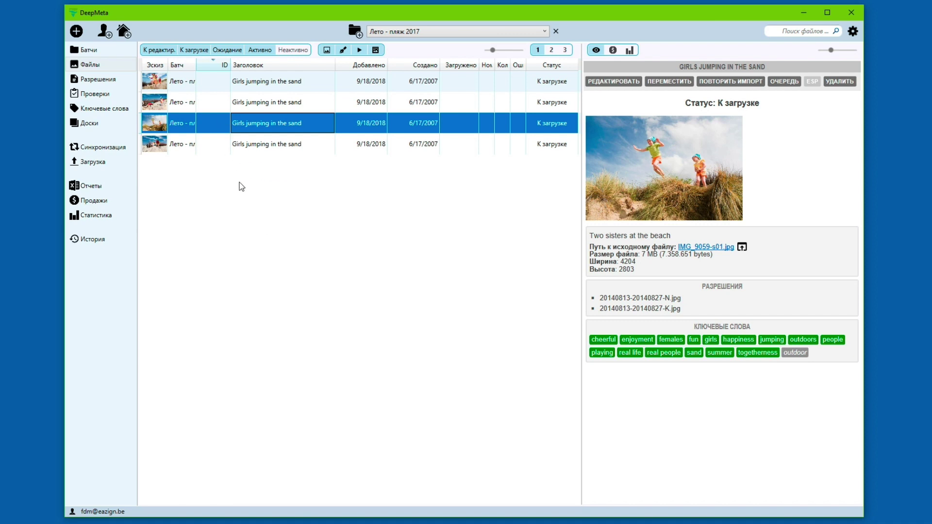
click(273, 147)
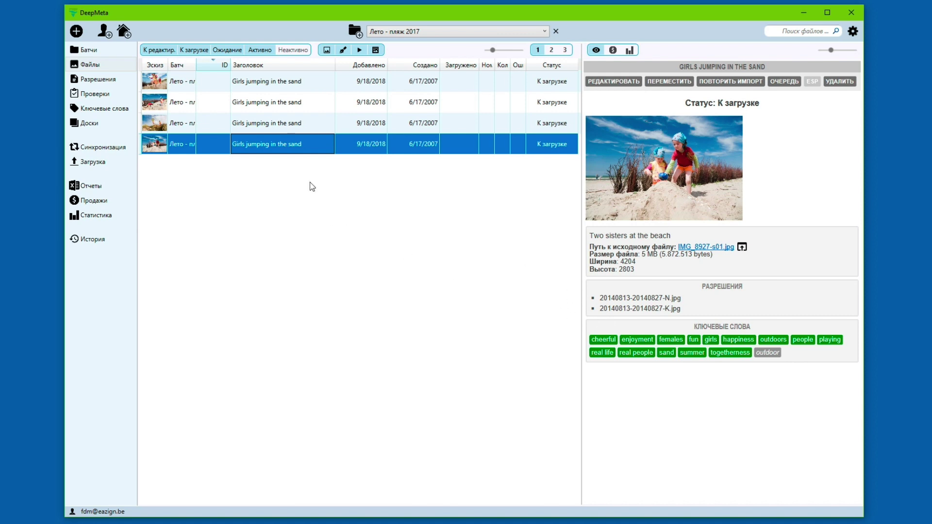
double_click(285, 102)
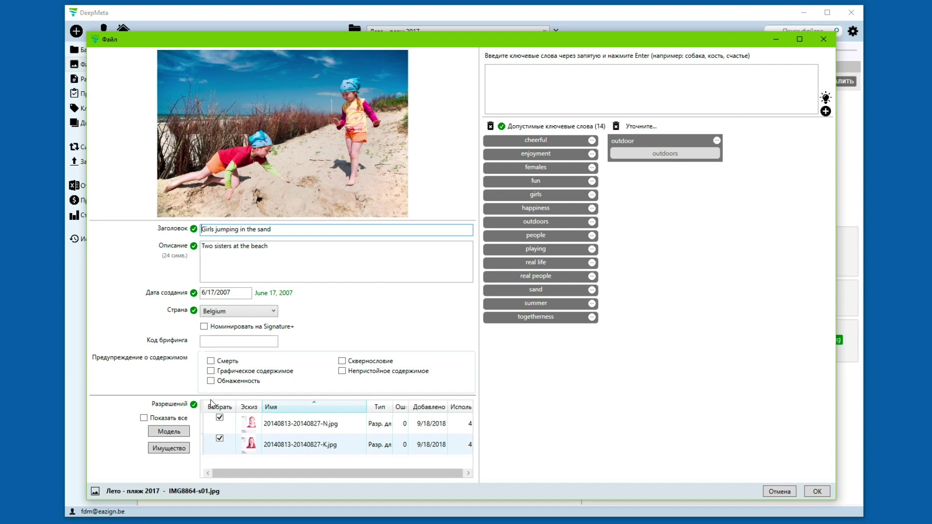
click(220, 418)
click(219, 419)
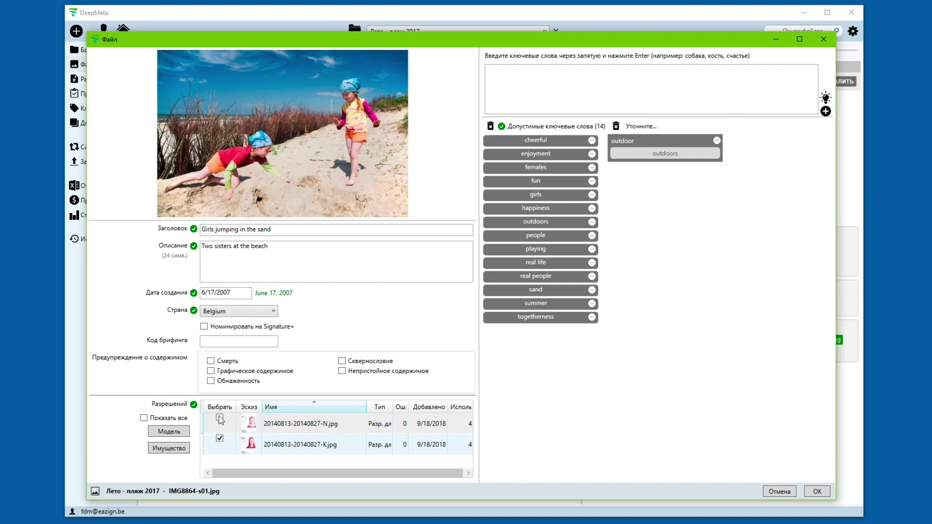
click(220, 440)
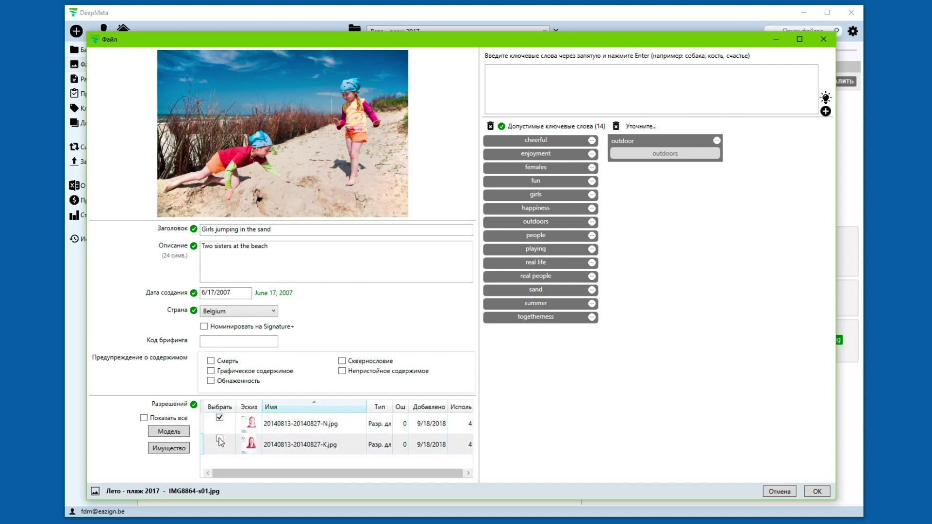
click(220, 439)
click(772, 493)
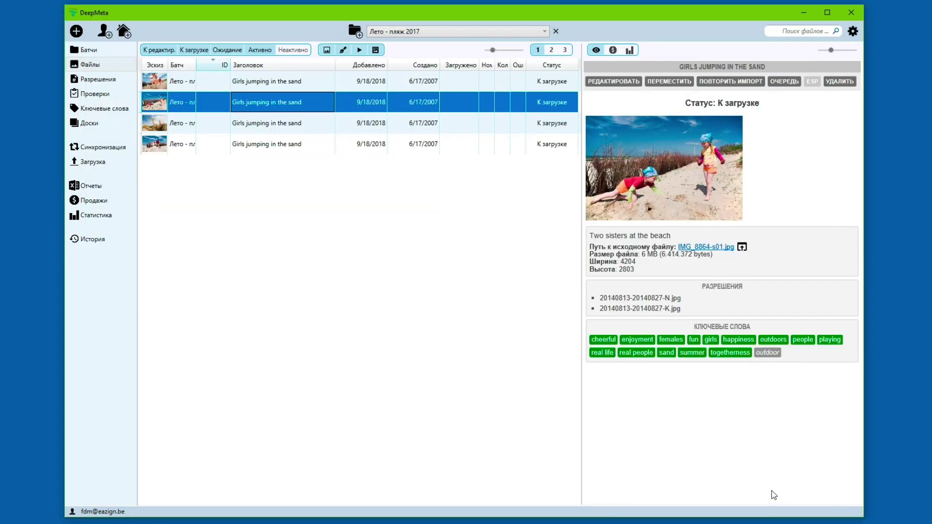
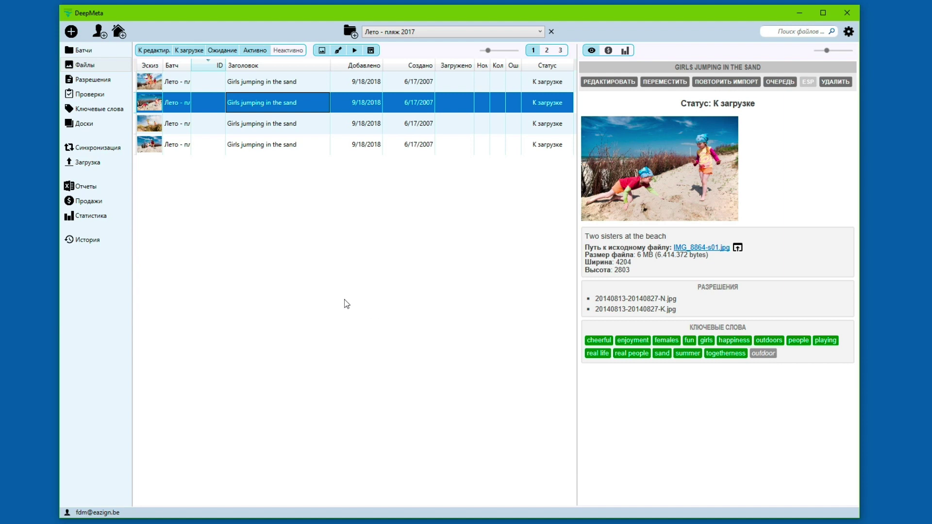
Step: Add the four 'Girls jumping in the sand' photos from Лето - пляж 2017 to the upload queue
click(82, 164)
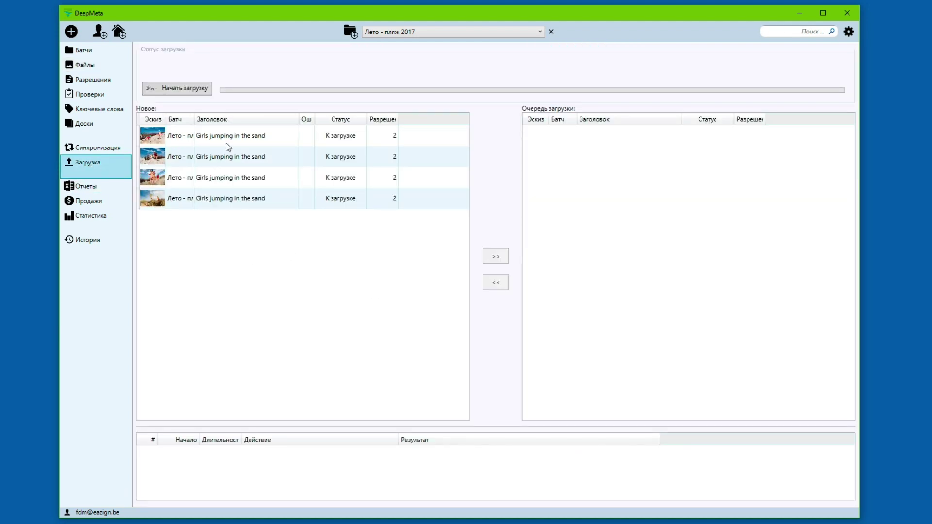
click(235, 136)
key(shift+Down)
key(shift+Down)
key(shift+Down)
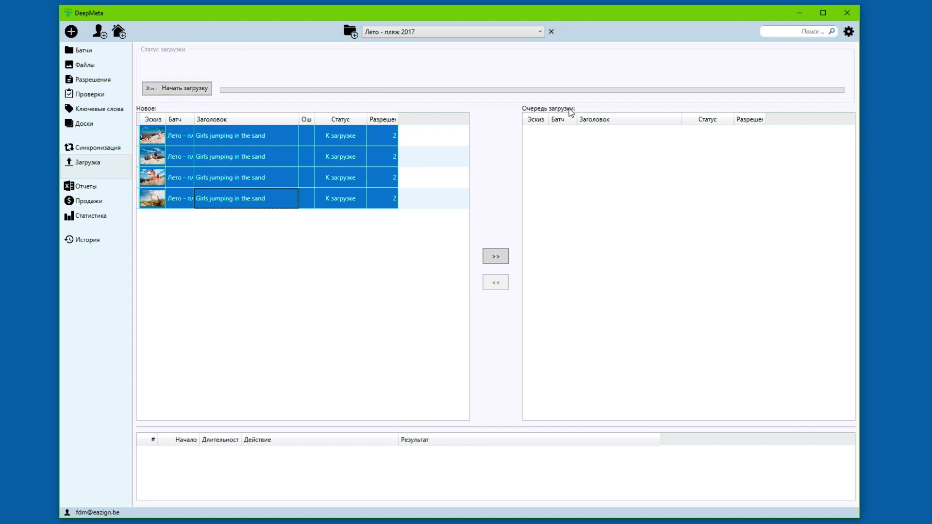
click(491, 256)
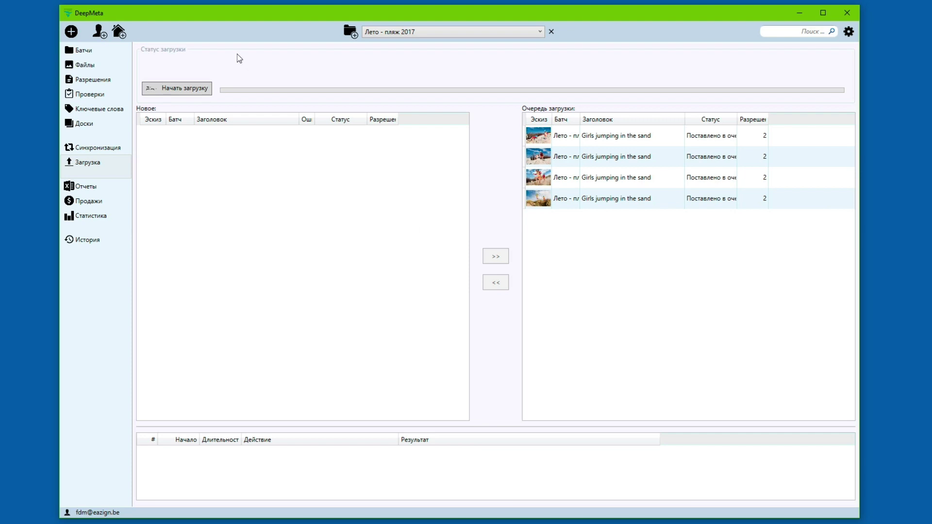
Step: Upload the queued beach photos and releases, enlarging the log and widening its Действие column
click(183, 92)
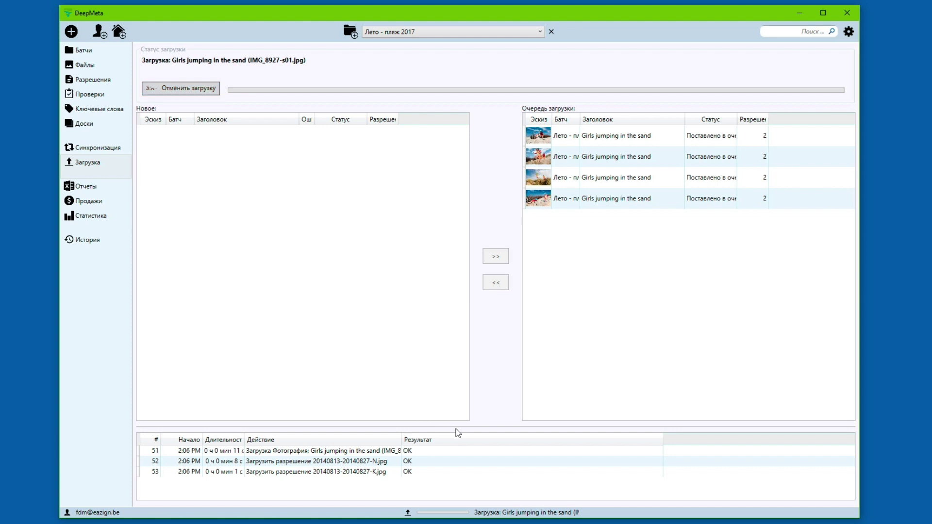
drag(458, 426, 465, 327)
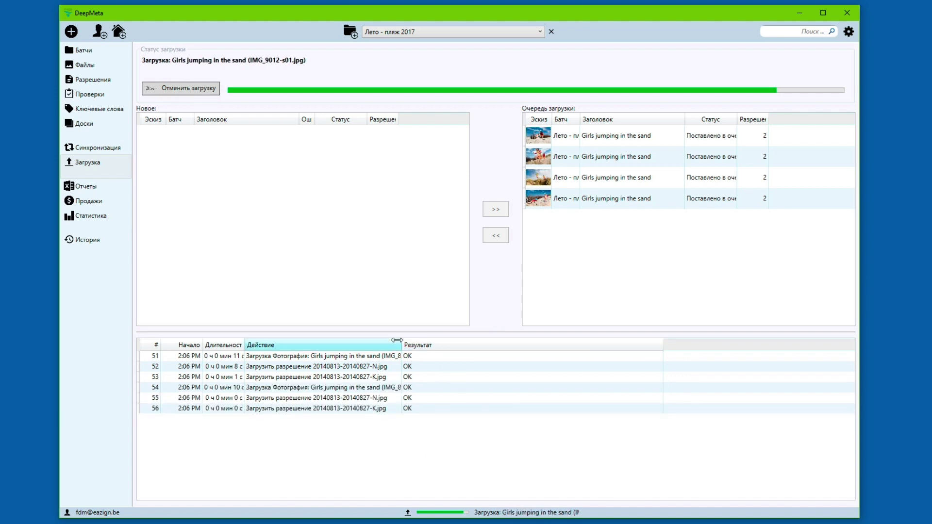
drag(398, 342, 477, 343)
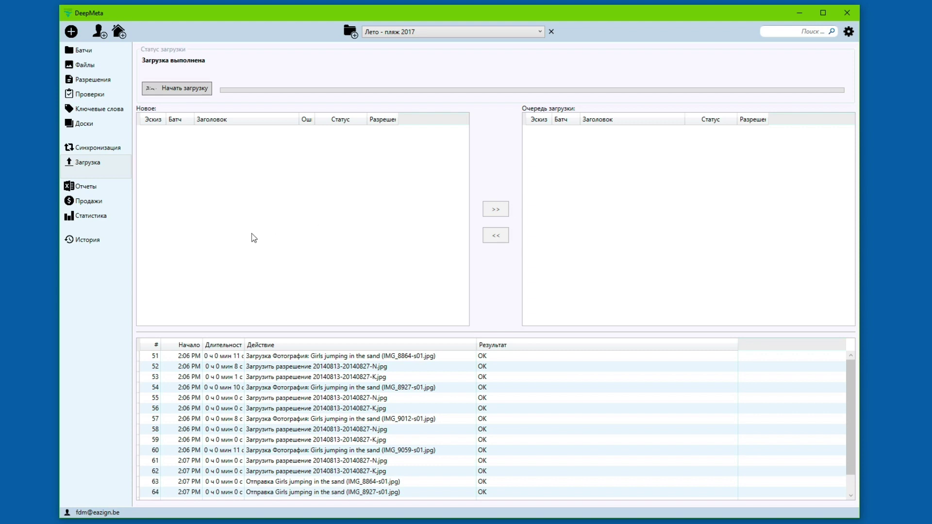
Step: Confirm the beach photos show Отправлено, then view the pending files under Синхронизация
click(78, 64)
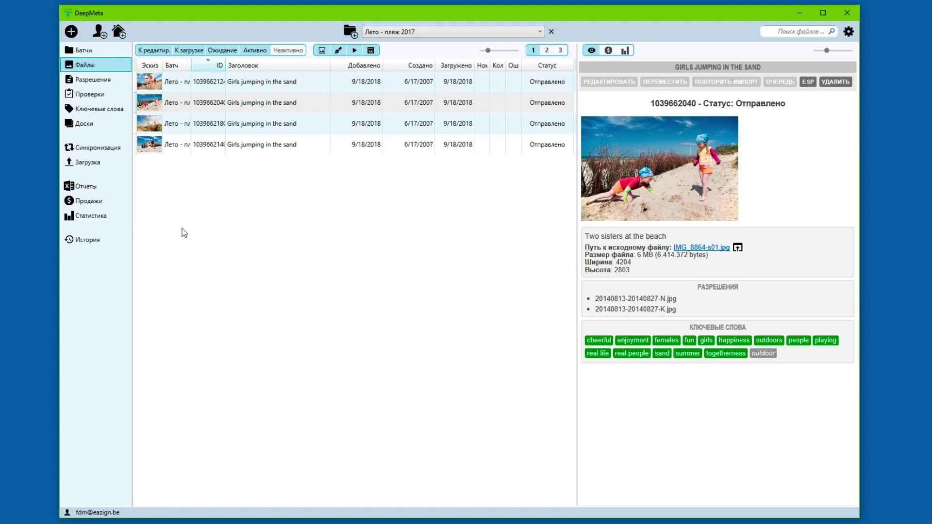
click(94, 149)
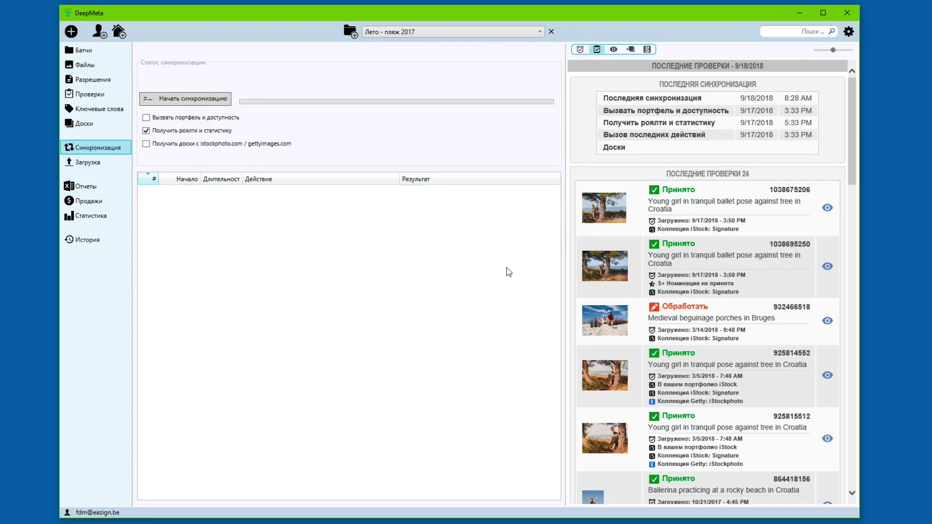
click(581, 49)
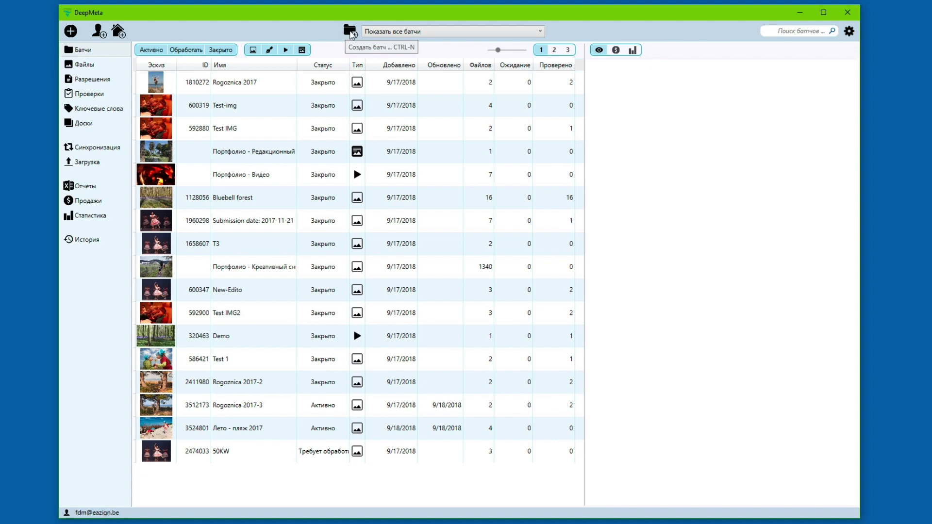
Step: Create a Видео-type batch, Видео 9/18/2018, and open its empty file list
click(348, 32)
click(258, 199)
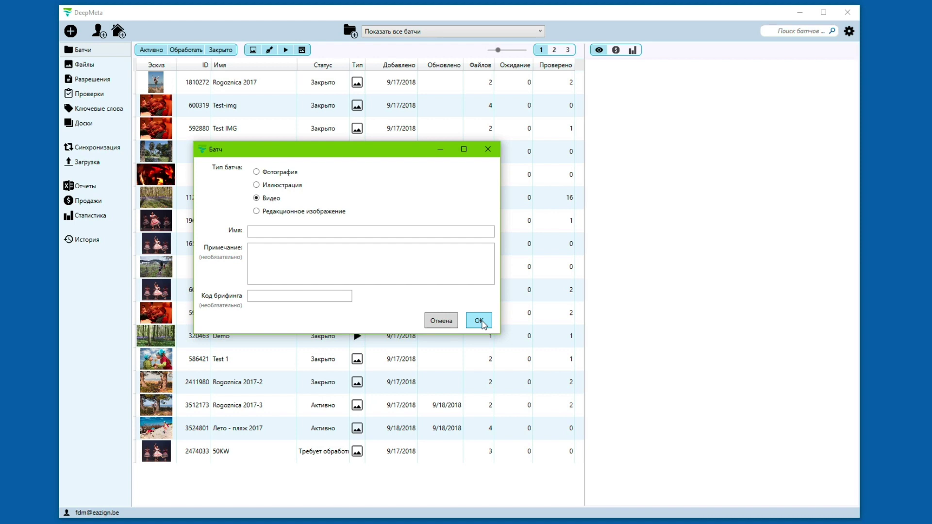
click(478, 321)
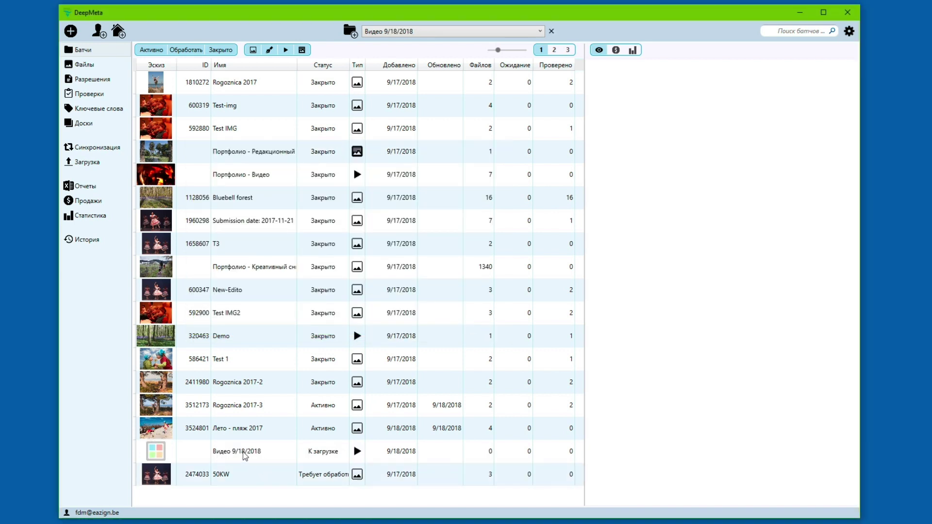
double_click(245, 455)
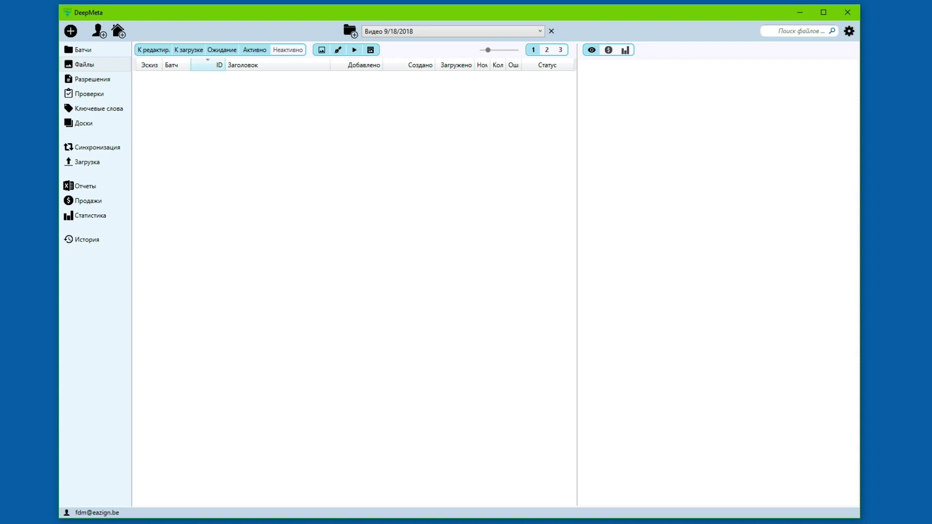
Step: Import MVI_5526-NatPiano-p01.mov from Explorer and show the Girl playing video with a larger preview
key(alt+Tab)
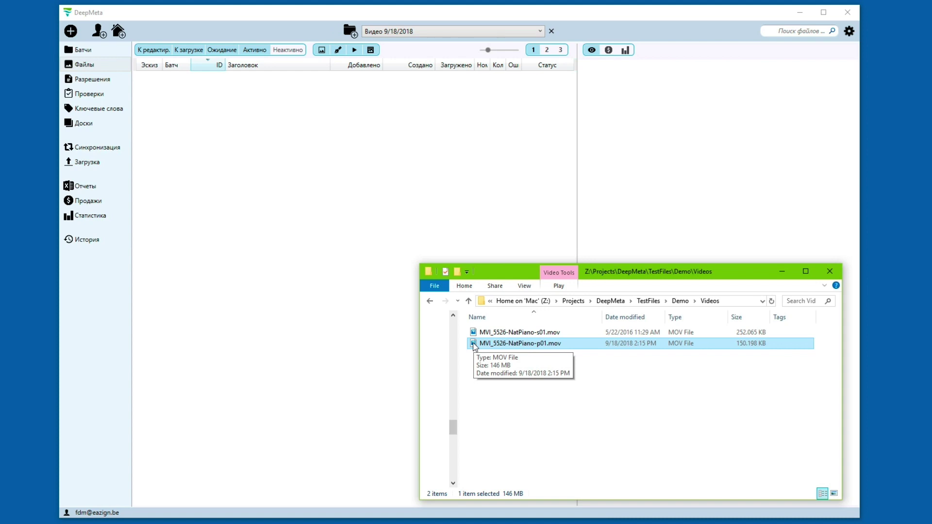
drag(474, 347, 371, 187)
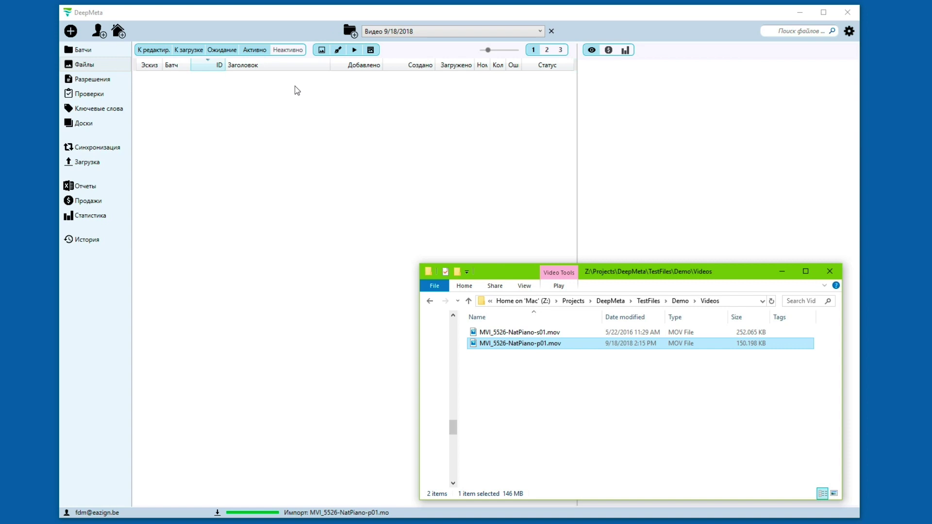
click(302, 13)
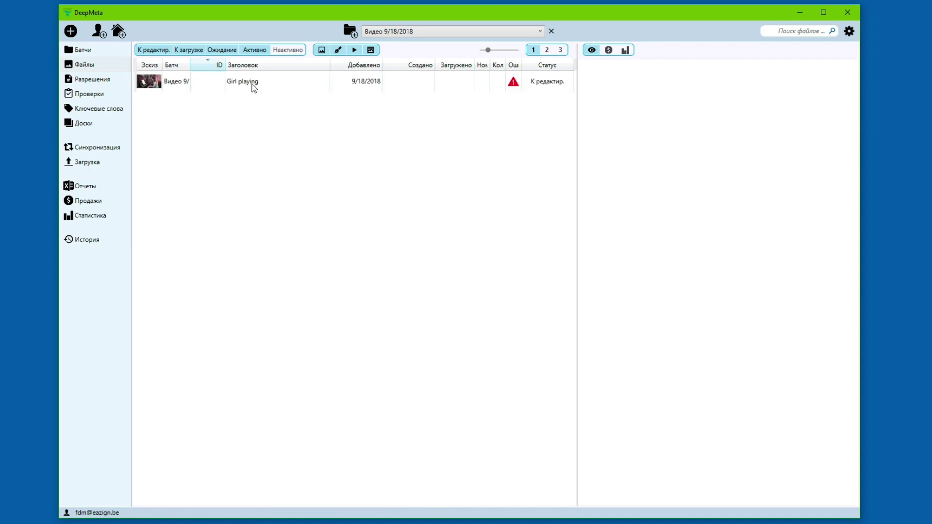
click(257, 82)
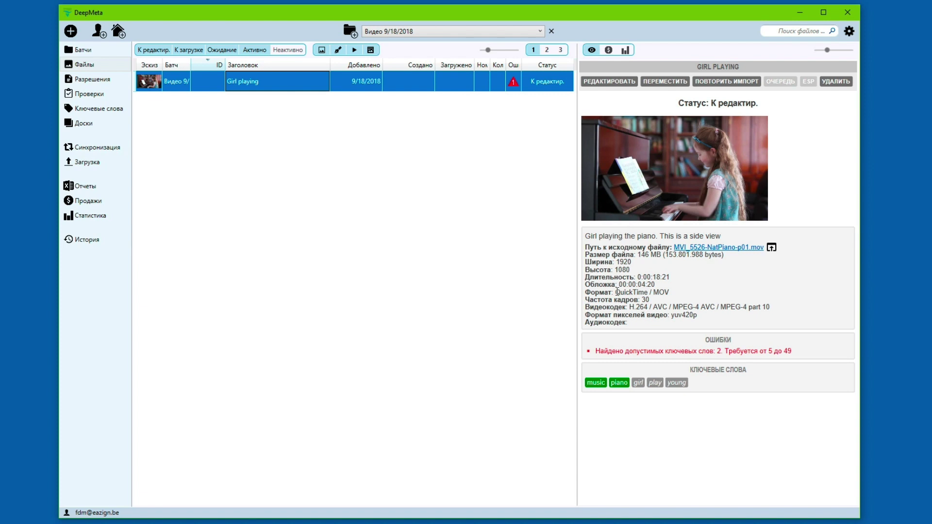
drag(828, 50, 831, 50)
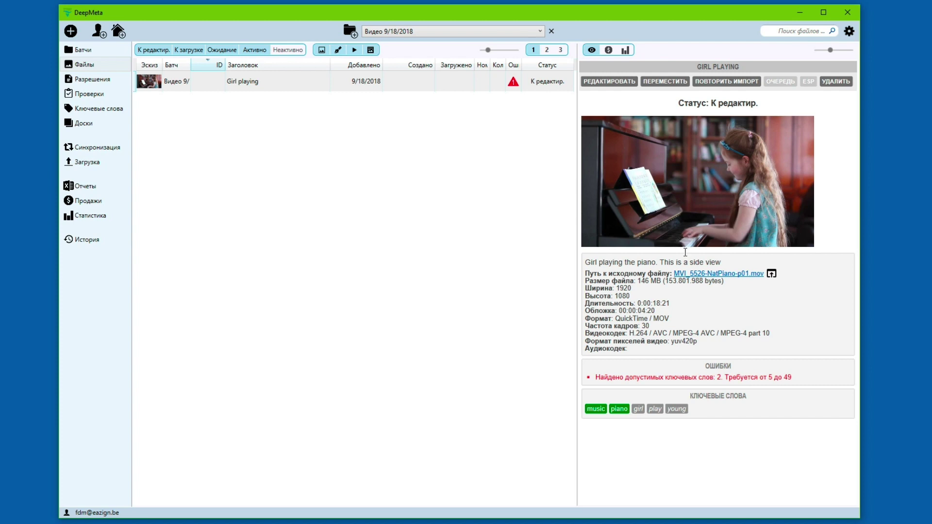
Step: Make frame 00:00:17:07, where the girl faces the camera, the Girl playing video's cover
double_click(272, 81)
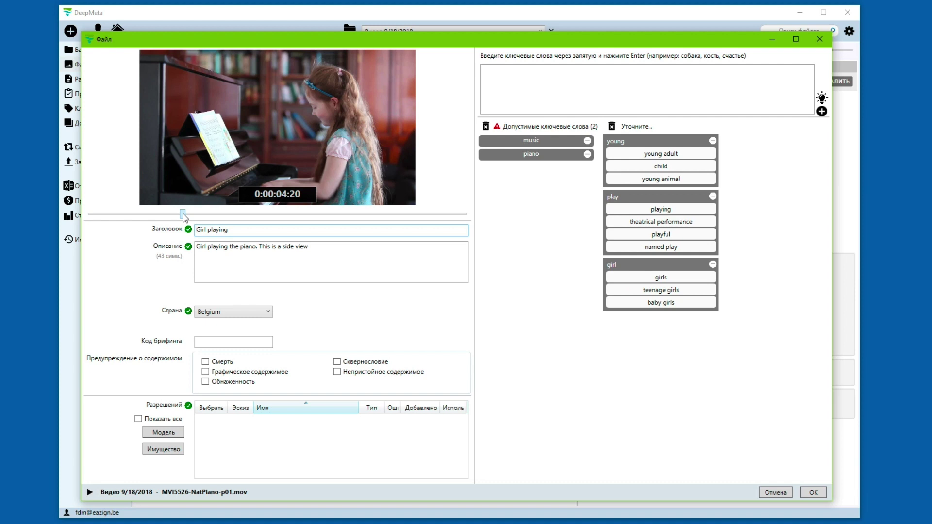
drag(185, 217, 438, 220)
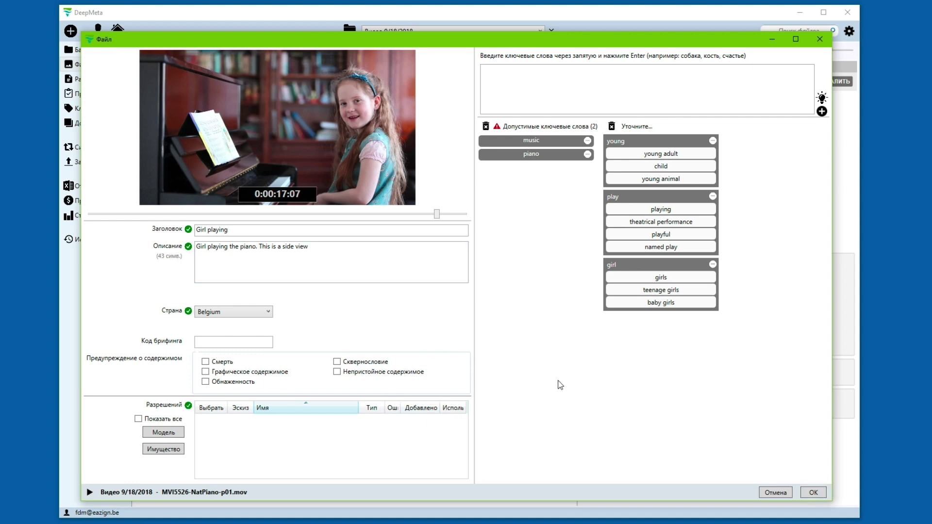
click(814, 493)
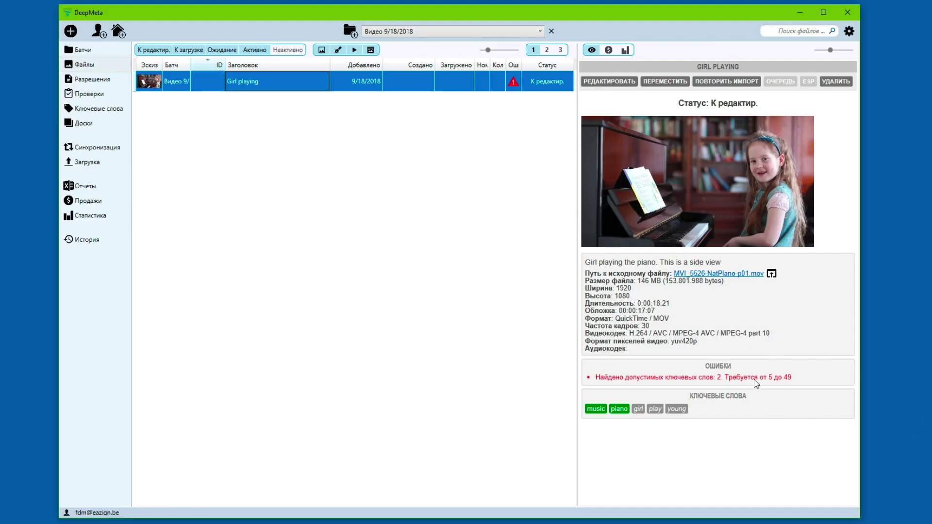
Step: Create the Иллюстрация 9/18/2018 illustration batch and bring up its add-files dialog
click(348, 32)
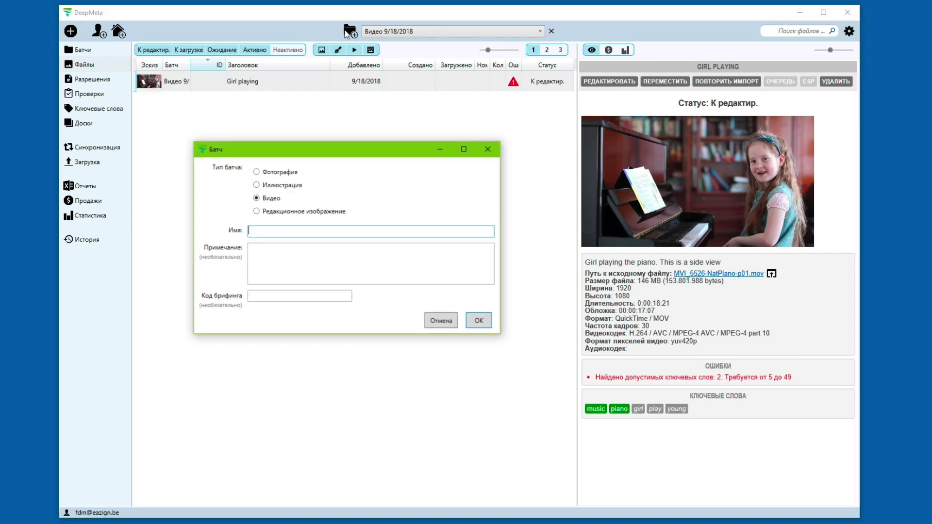
click(256, 185)
click(478, 322)
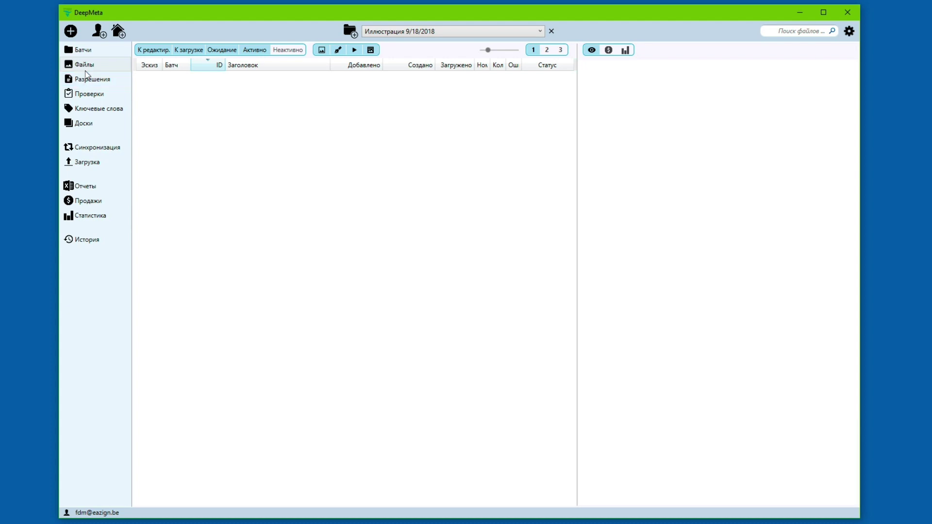
click(71, 32)
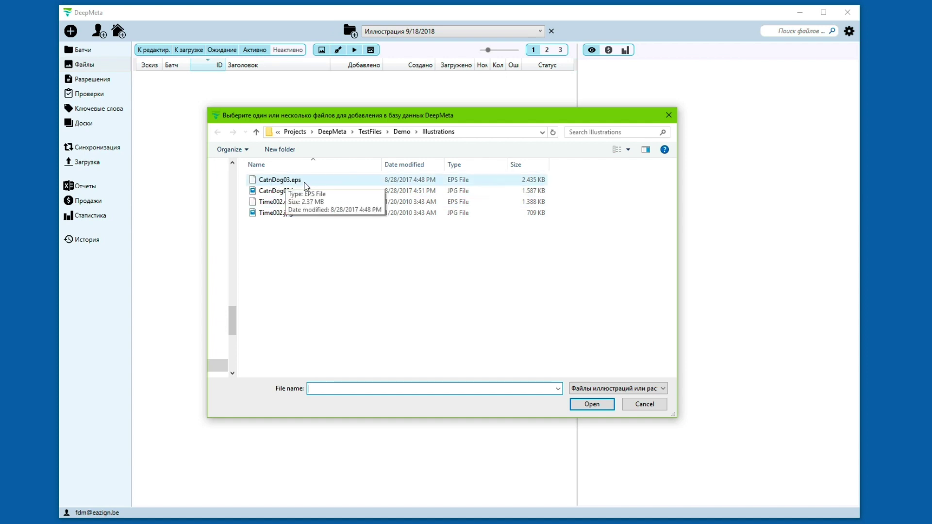
Step: Import CatnDog03.eps, CatnDog03.jpg, Time002.eps and Time002.jpg into the illustration batch
click(306, 187)
click(303, 192)
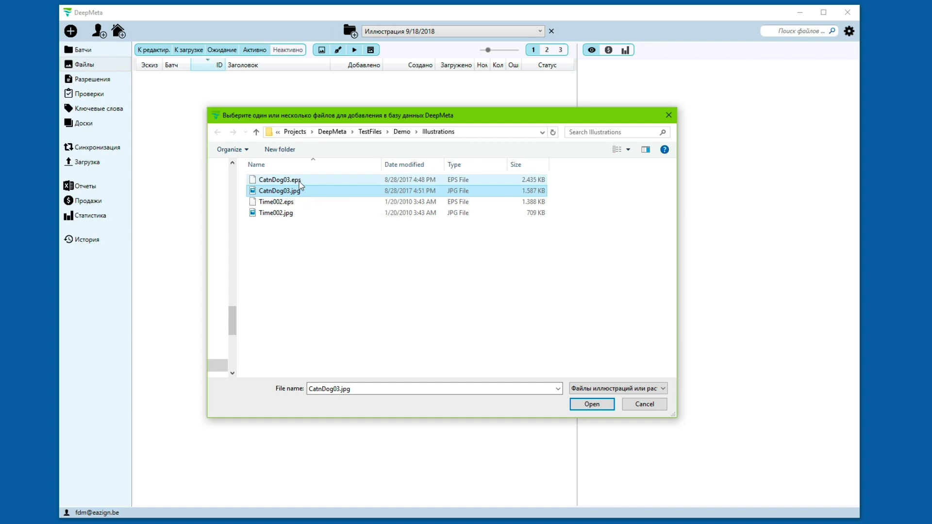
click(309, 180)
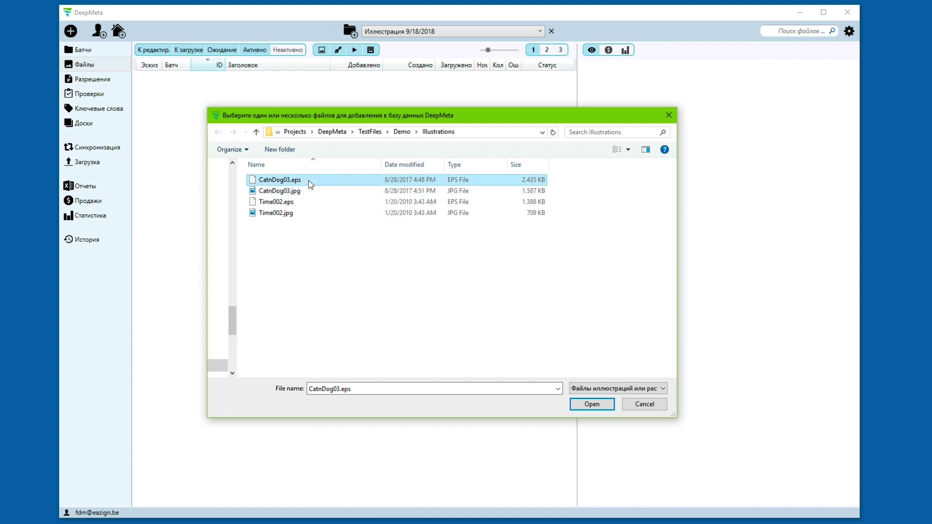
key(shift+Down)
key(shift+Down)
key(shift+Down)
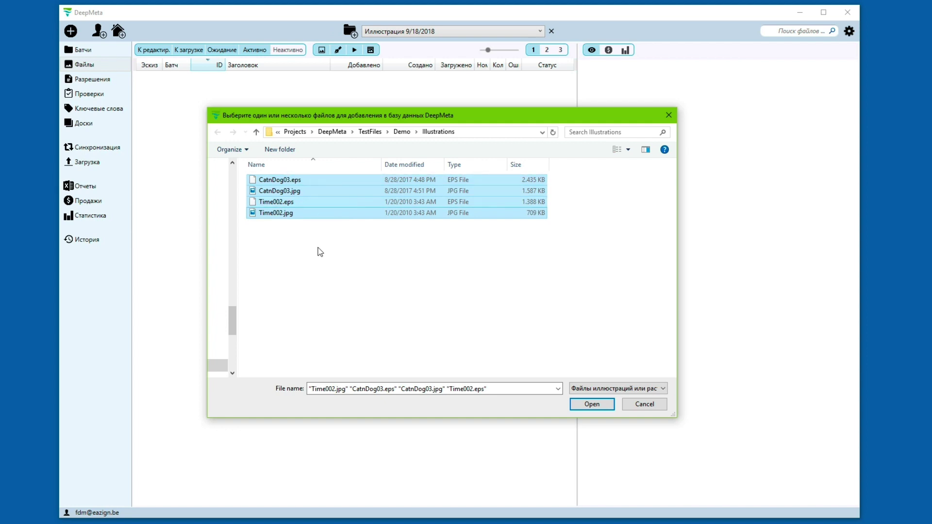
click(587, 405)
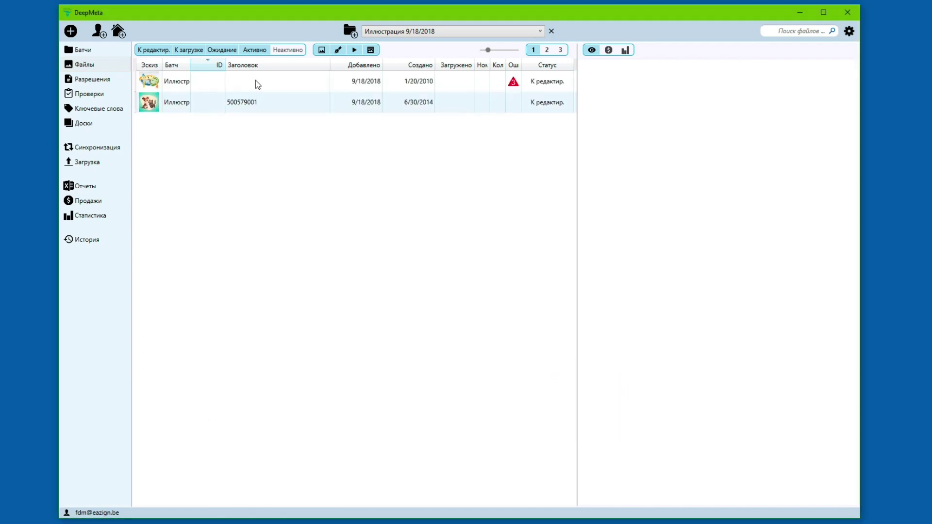
Step: Review Time002's errors and illustration 500579001's details and 30 keywords, then close its editor
click(256, 81)
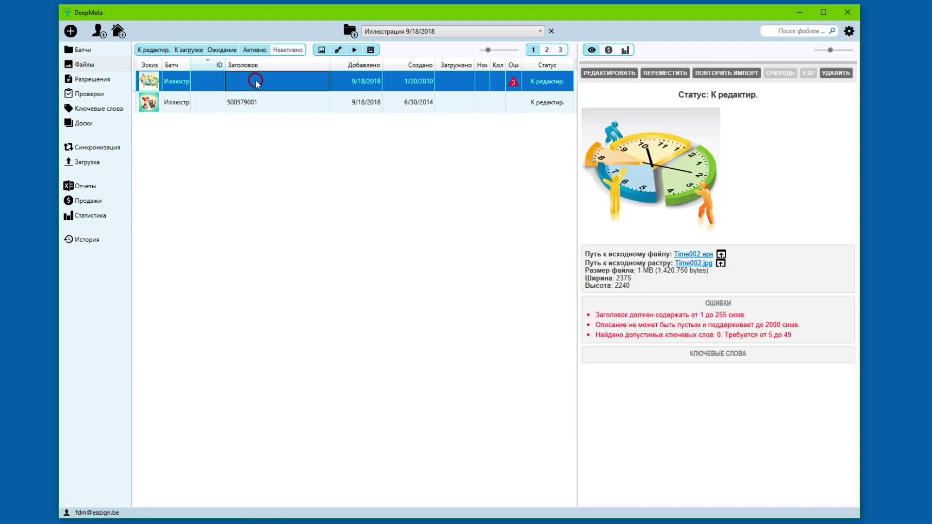
click(275, 106)
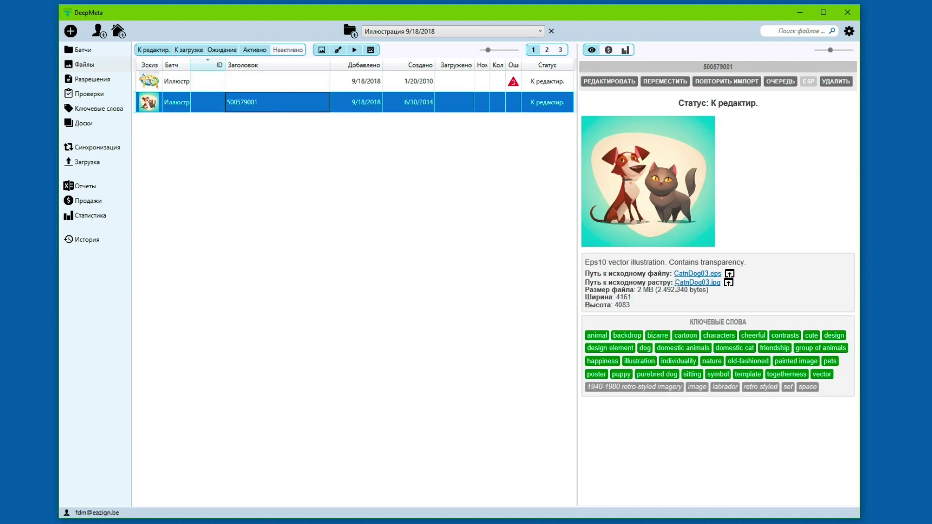
mouse_move(678, 277)
double_click(268, 103)
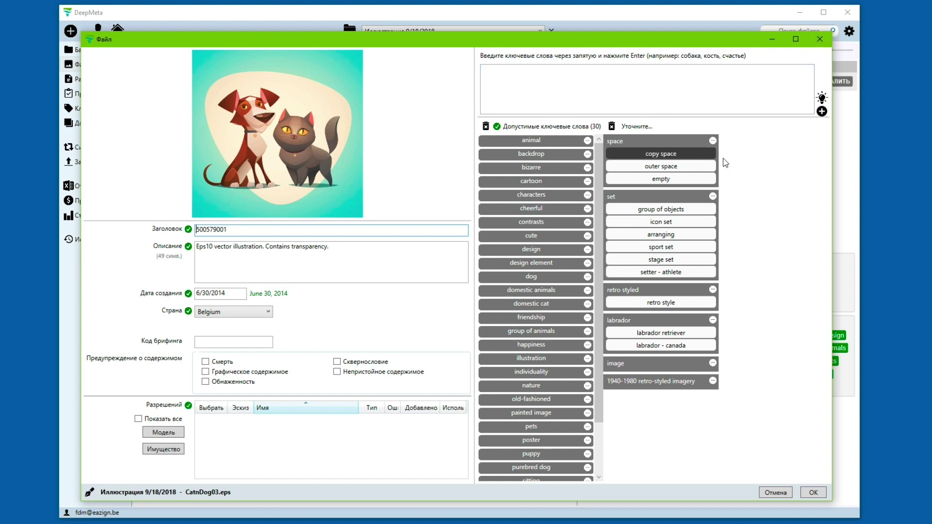
click(819, 39)
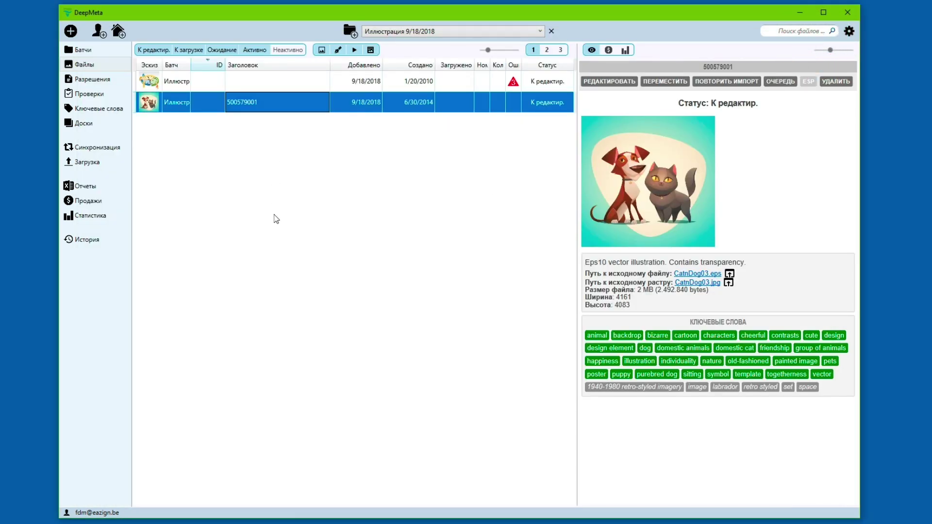